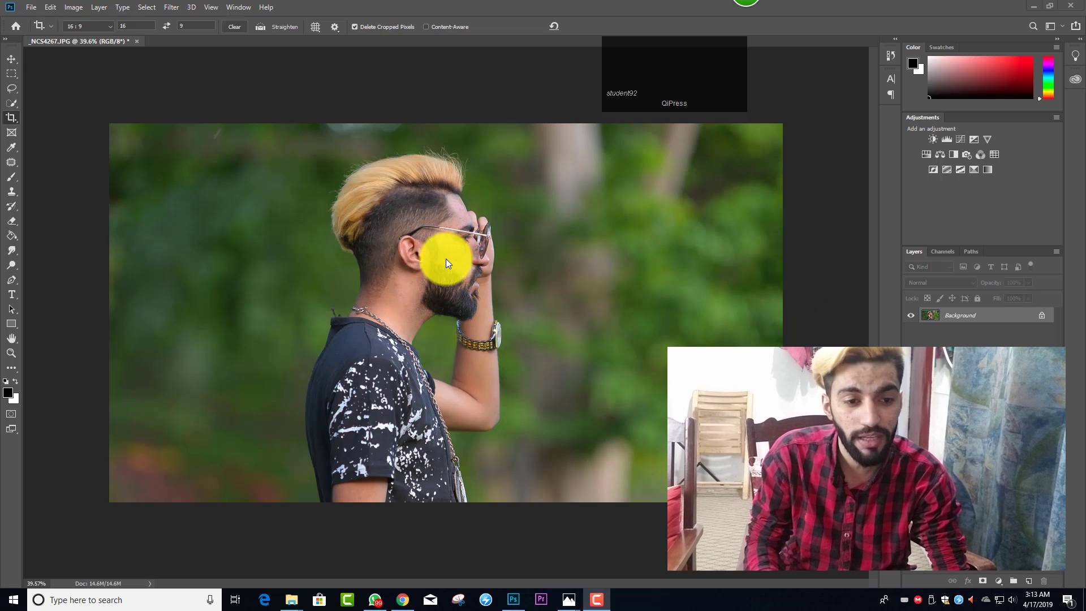
left_click(698, 253)
scroll(521, 251, "up", 2)
scroll(487, 244, "down", 2)
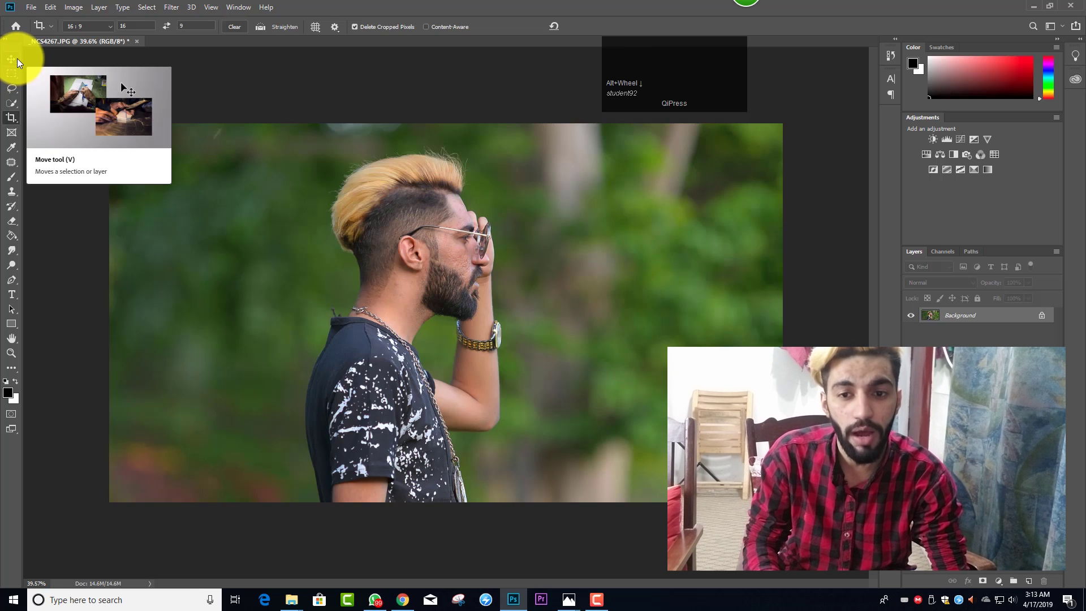
left_click(230, 89)
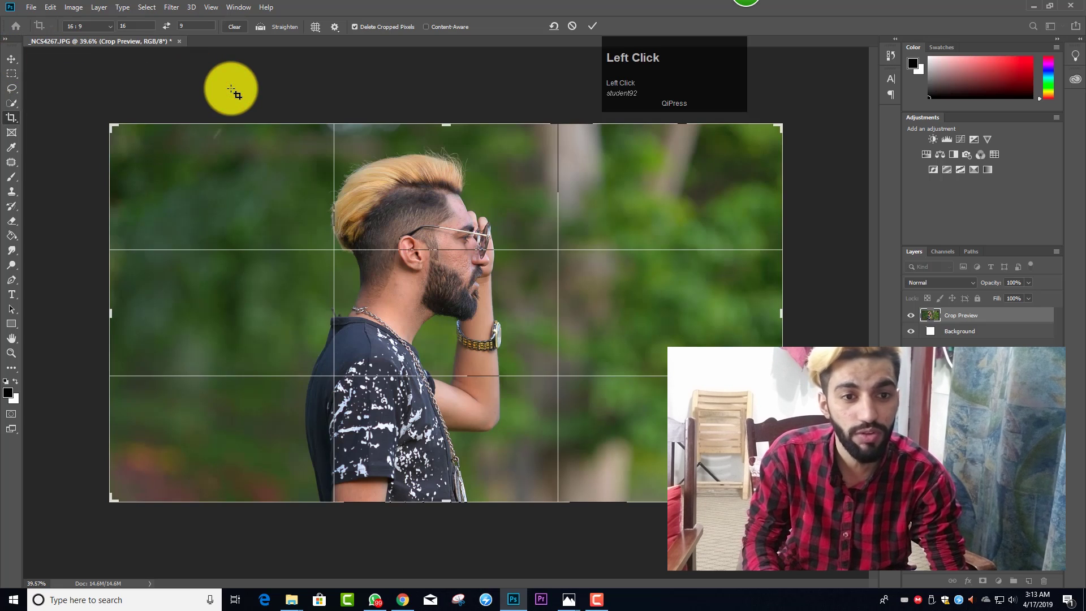
left_click(593, 25)
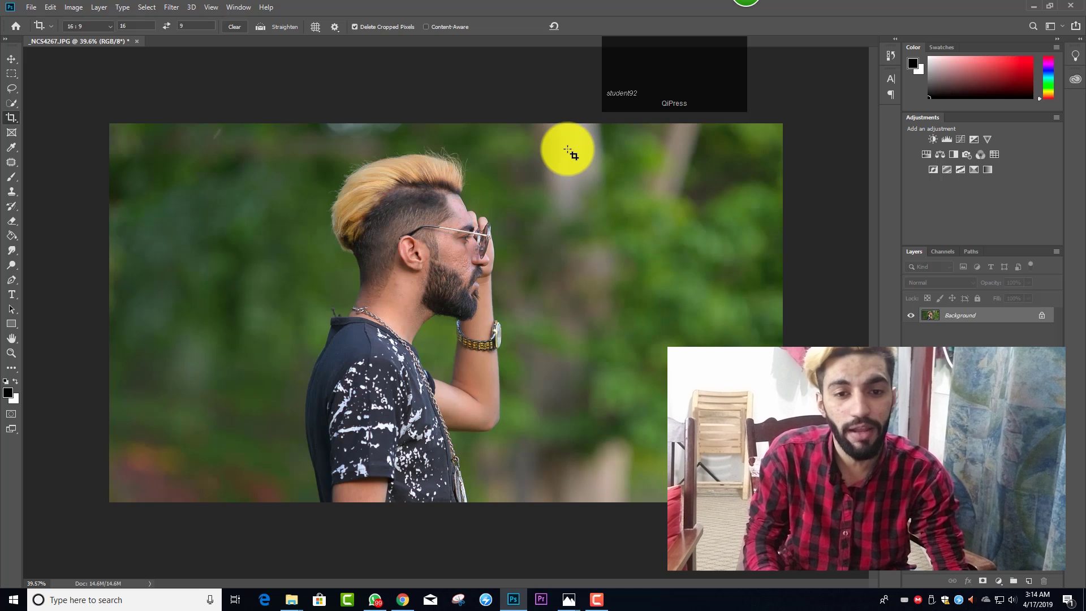
Open the Liquify filter and push the hair along the crown outward with the Forward Warp tool at brush size 500.
scroll(417, 179, "down", 1, "ctrl+alt")
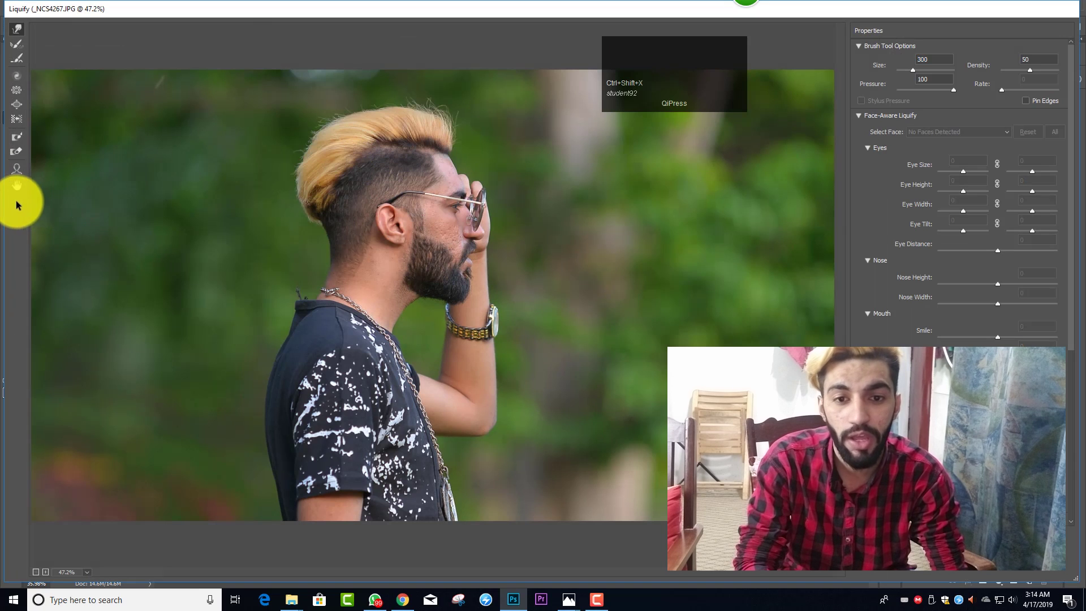
left_click(16, 202)
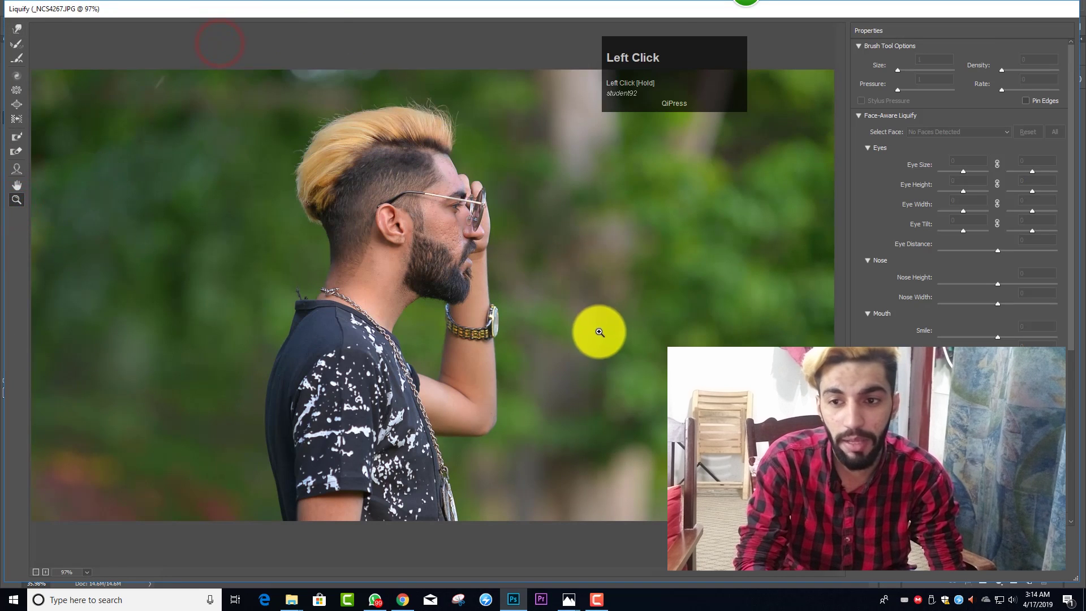
left_click(566, 323)
left_click(17, 28)
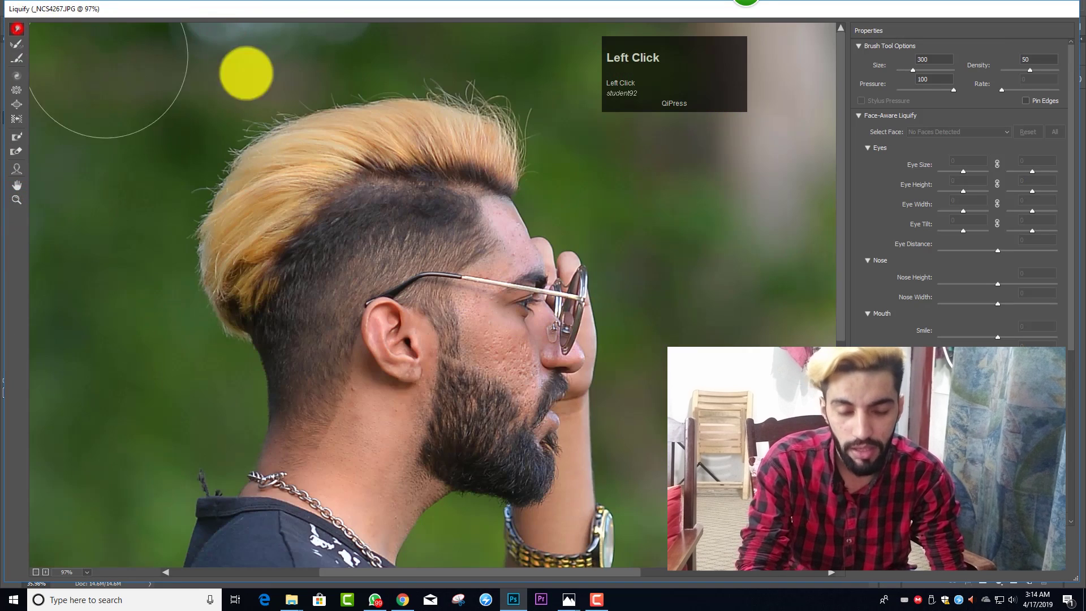
key("bracketright")
key("bracketright")
mouse_move(436, 61)
left_mouse_down()
mouse_move(376, 41)
mouse_move(325, 66)
mouse_move(318, 57)
mouse_move(243, 116)
left_mouse_up()
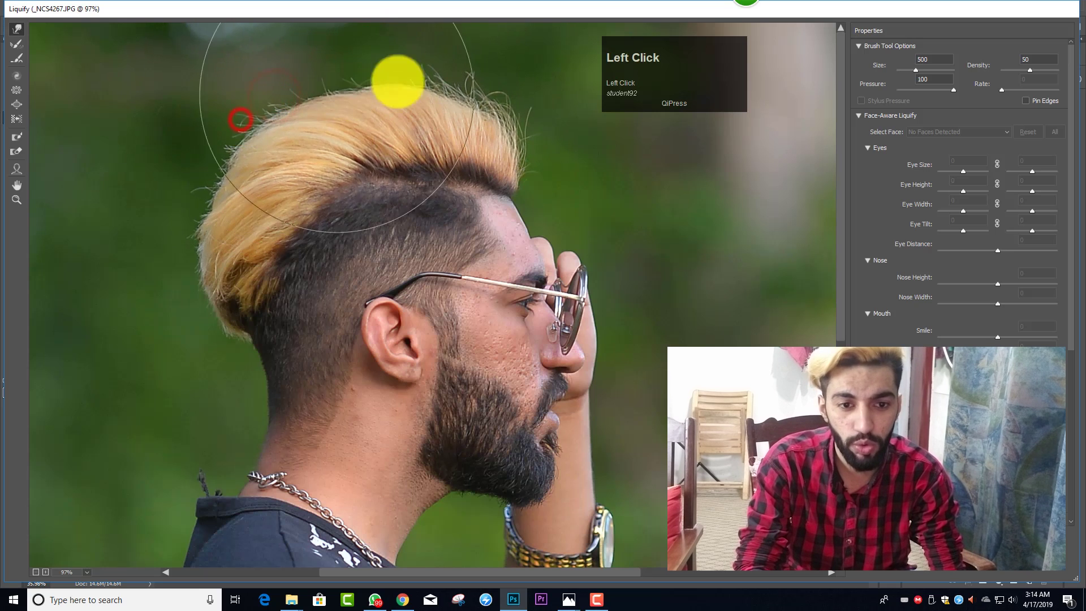
left_click_drag(478, 67, 482, 63)
Refine the outline of the front and top hair with smaller Forward Warp brushes, starting at size 250.
key("bracketleft")
key("bracketleft")
left_click_drag(539, 135, 542, 136)
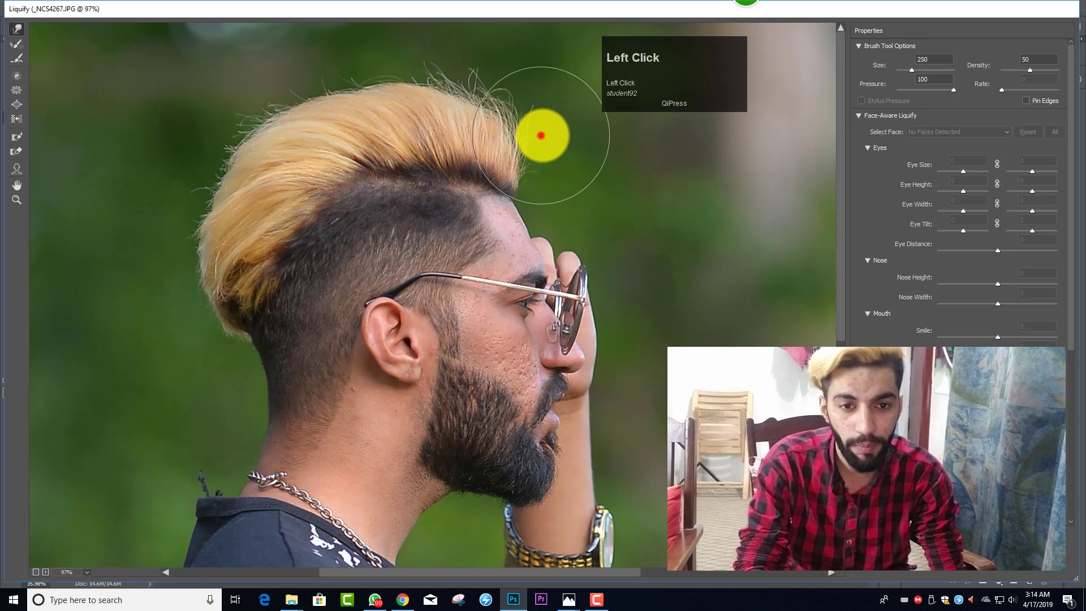
key("bracketright")
key("bracketleft")
left_click_drag(482, 80, 482, 80)
key("bracketleft")
key("bracketleft")
left_click_drag(356, 90, 357, 89)
Raise the volume of the top and upper back hair with the Forward Warp tool at brush size 500.
key("bracketright")
key("bracketright")
key("bracketright")
key("bracketright")
key("bracketright")
left_click(458, 51)
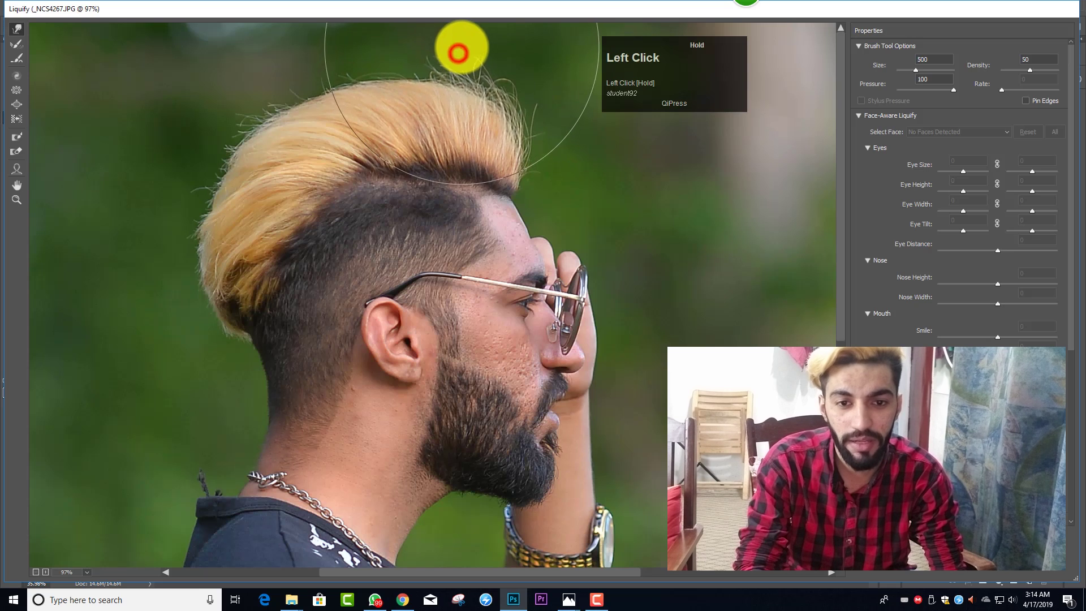
left_click_drag(337, 51, 337, 48)
left_click_drag(258, 85, 256, 82)
Shape the hair outline at the back of the head with the Forward Warp tool, starting at brush size 300.
key("bracketleft")
key("bracketleft")
key("bracketleft")
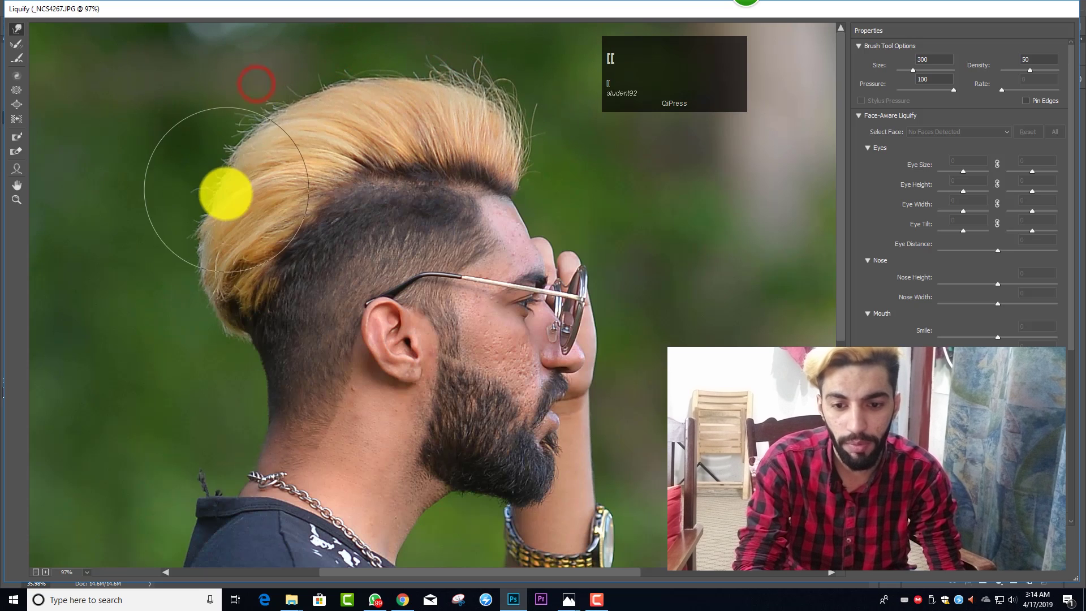
left_click_drag(261, 357, 238, 337)
key("bracketleft")
key("bracketleft")
key("bracketright")
key("bracketright")
key("bracketleft")
key("bracketleft")
key("bracketleft")
key("bracketright")
key("bracketright")
key("bracketright")
key("bracketright")
left_click_drag(206, 189, 211, 181)
Lift the hair on top from the crown to the front further with the Forward Warp brush at size 500.
key("bracketright")
key("bracketright")
left_click(308, 90)
left_click(417, 64)
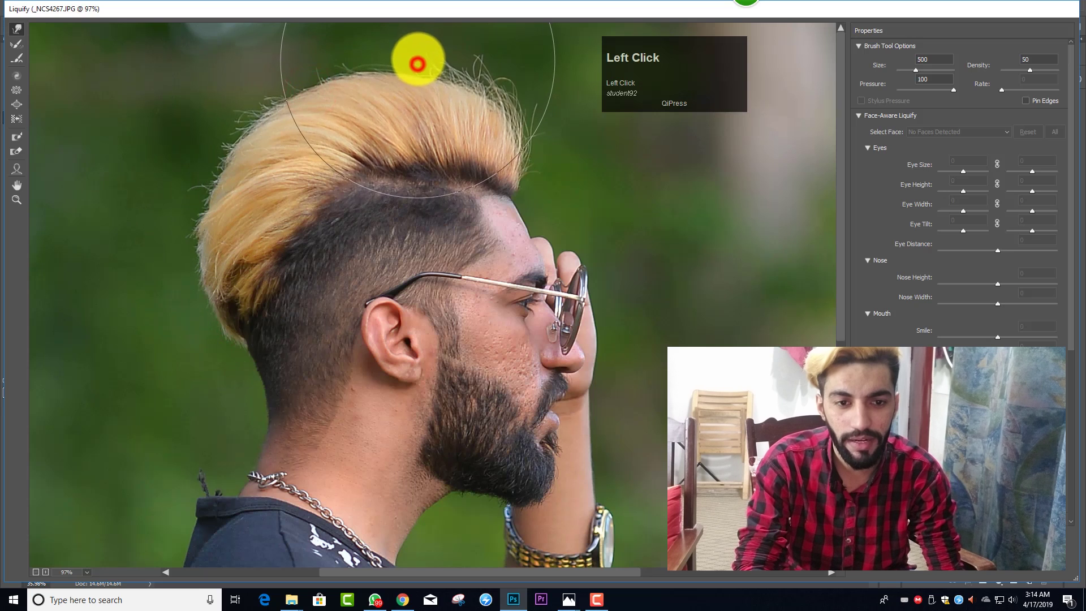
left_click(497, 63)
Touch up the front tip of the hair with a smaller warp brush and the back edge at size 300.
key("bracketleft")
key("bracketleft")
key("bracketleft")
left_click(545, 138)
key("bracketright")
left_click(179, 258)
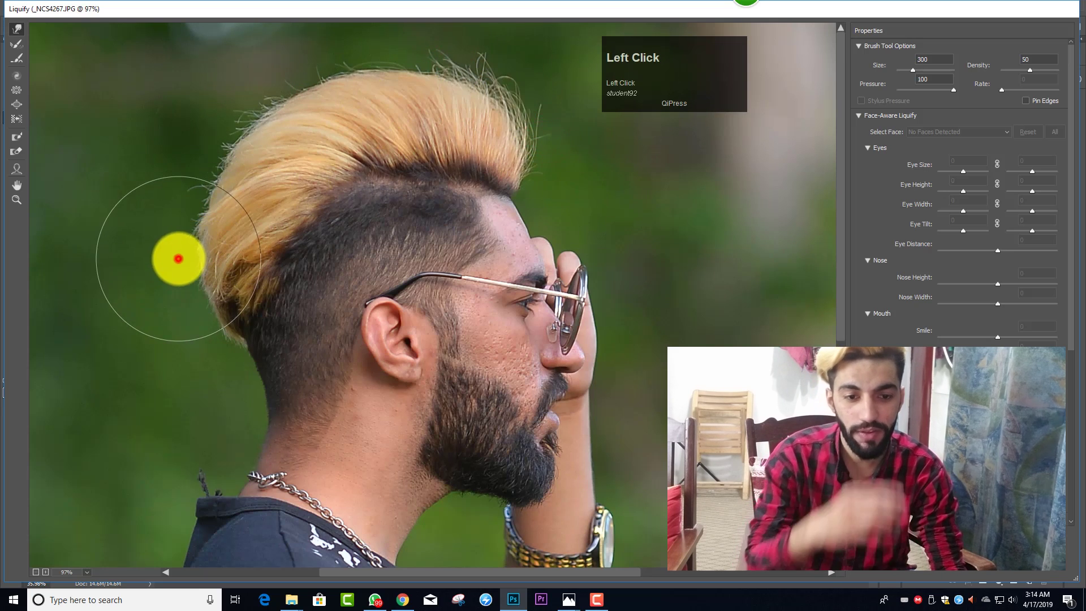
left_click(177, 311)
left_click(618, 286)
left_click(286, 230)
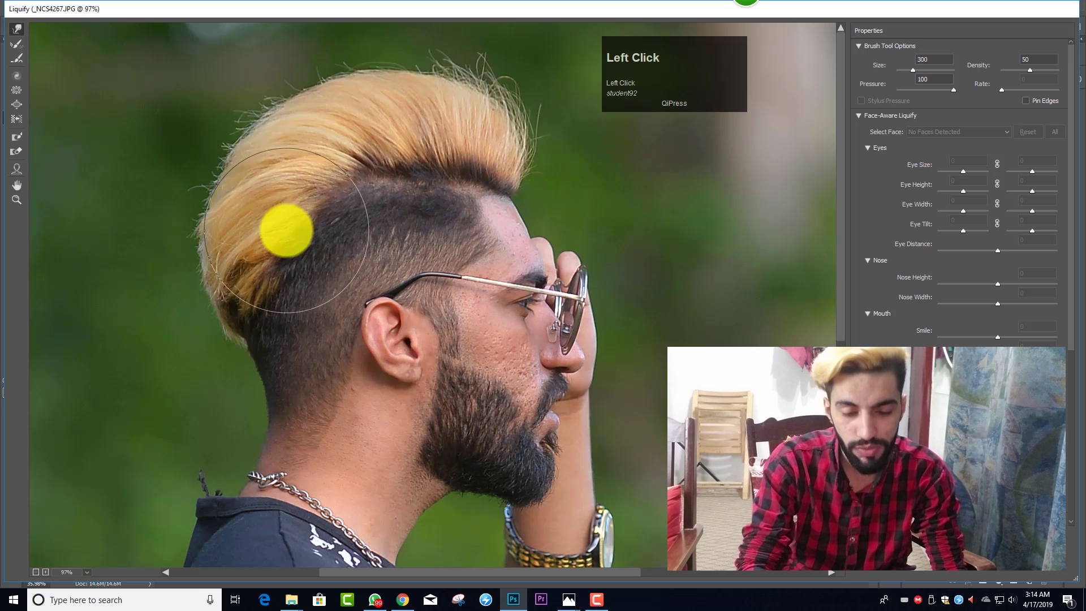
Reduce the warp brush to 125, touch up the dark hairline near the temple, and apply the Liquify changes.
key("bracketleft")
key("bracketleft")
key("bracketleft")
key("bracketleft")
key("bracketleft")
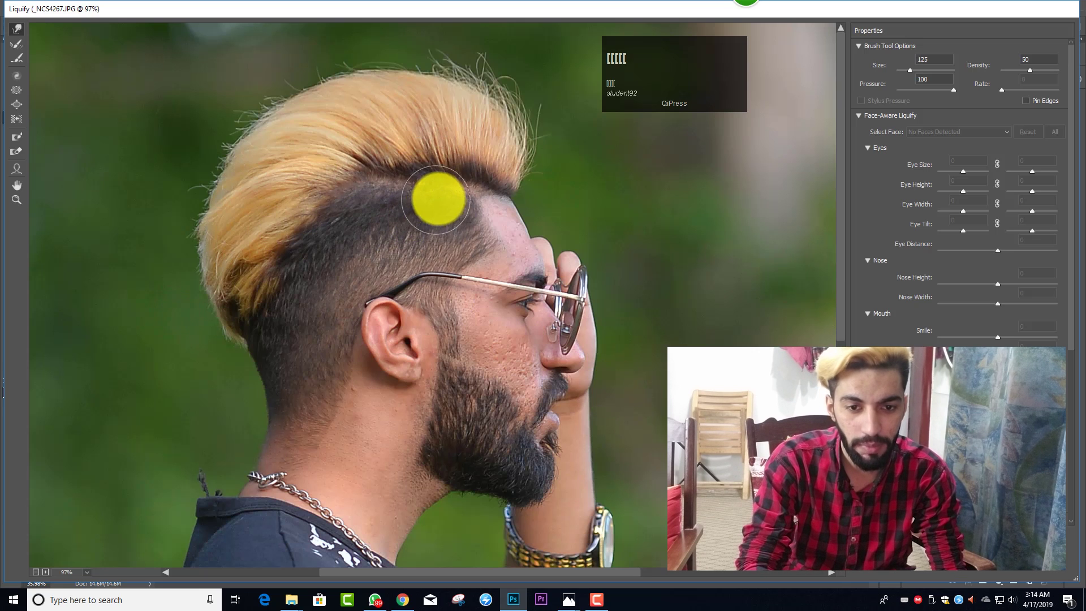
left_click(436, 201)
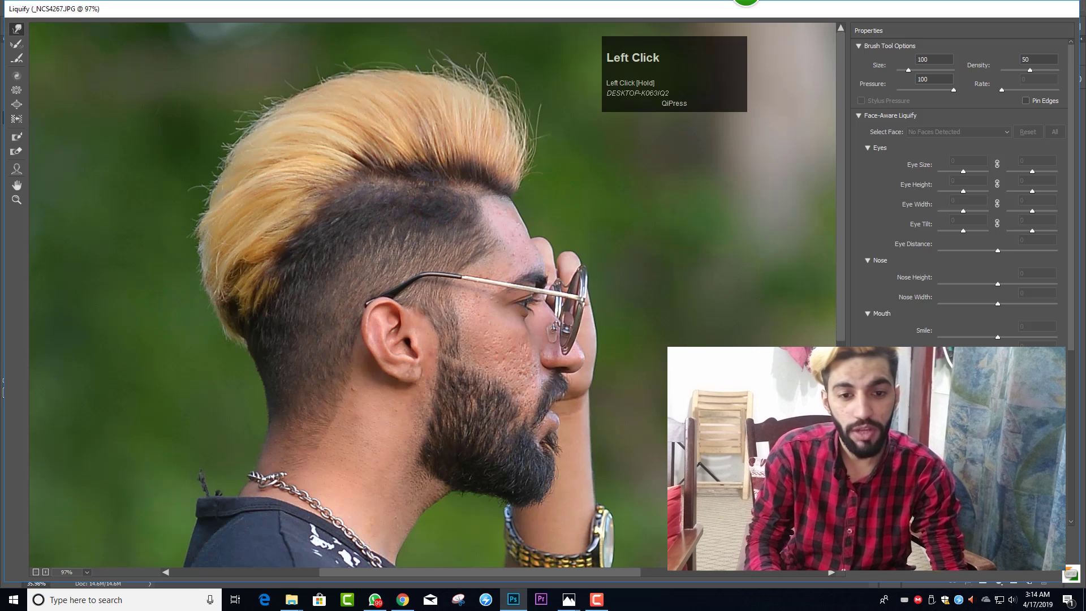
left_click(989, 541)
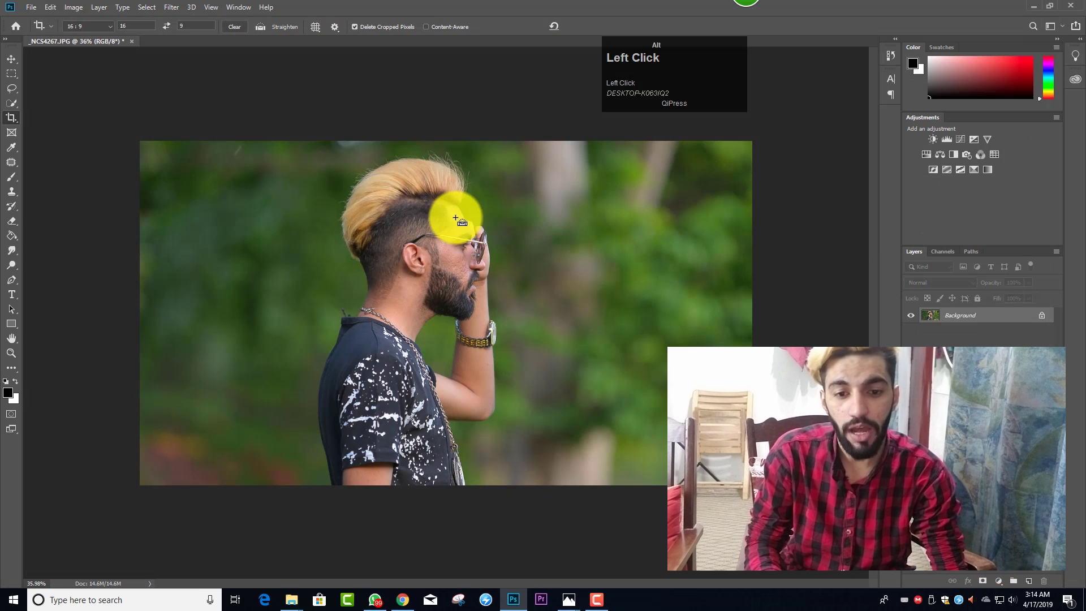
Switch to the Mixer Brush tool for retouching the face and set its wetness to 19%.
scroll(459, 222, "down", 2)
scroll(467, 236, "up", 3)
scroll(475, 235, "up", 5)
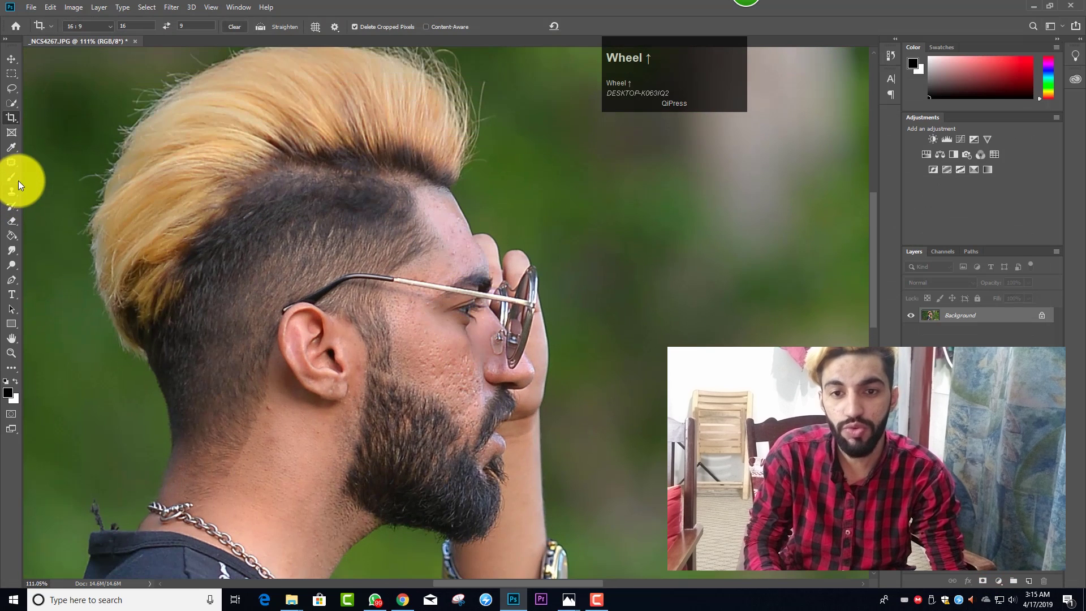
right_click(18, 181)
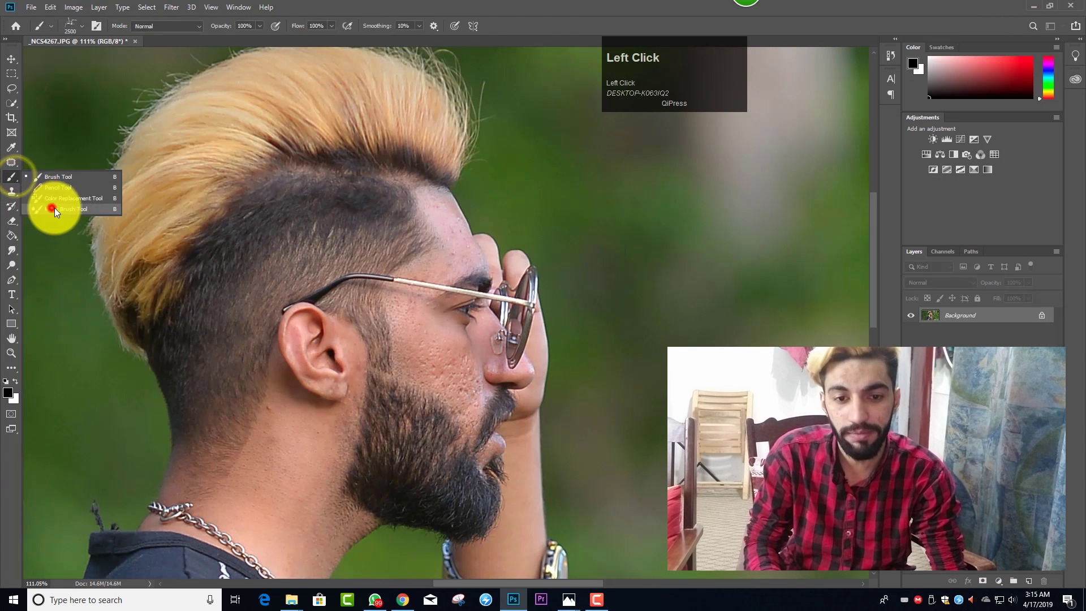
left_click(52, 208)
scroll(395, 177, "up", 1)
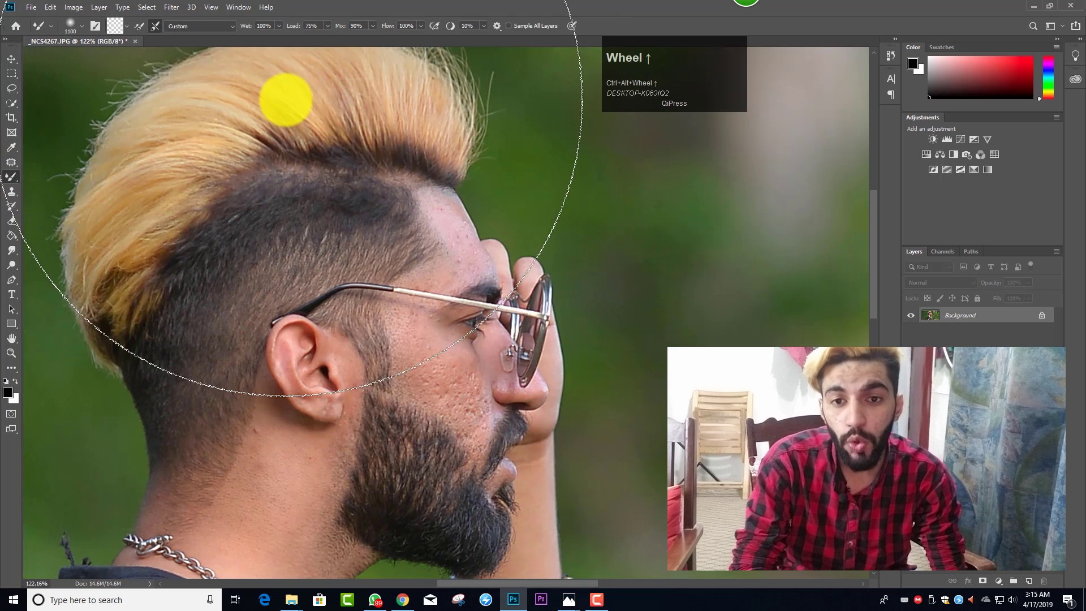
left_click(279, 25)
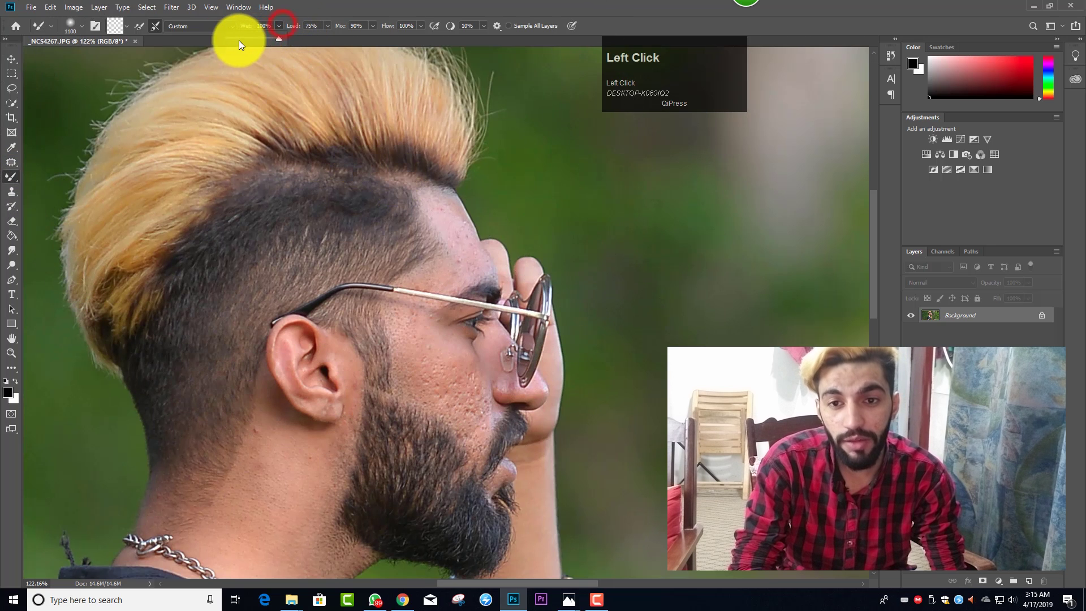
left_click(302, 5)
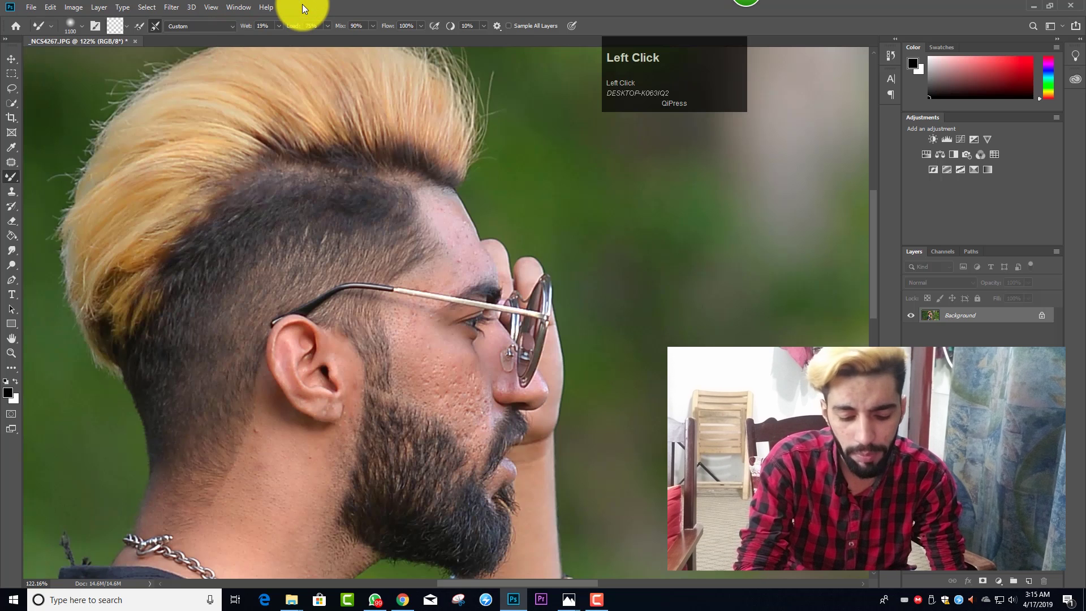
Reduce the Mixer Brush to size 45 and blend the blemished skin on the forehead below the hairline.
key("bracketleft")
key("bracketleft")
key("bracketleft")
key("bracketleft")
key("bracketleft")
key("bracketleft")
key("bracketleft")
key("bracketleft")
key("bracketleft")
key("bracketleft")
key("bracketleft")
key("bracketleft")
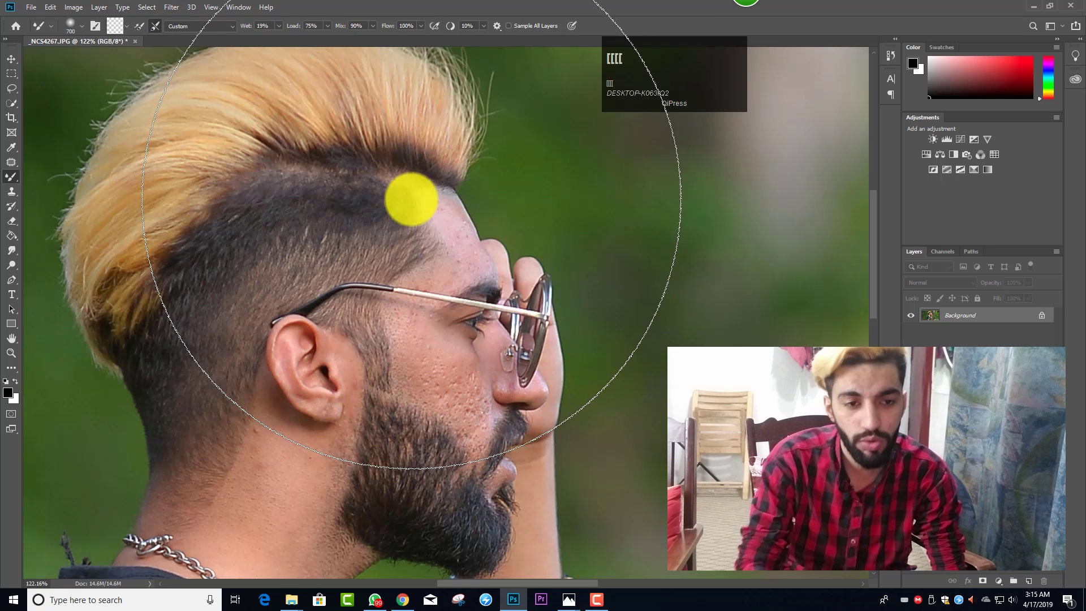
key("bracketright")
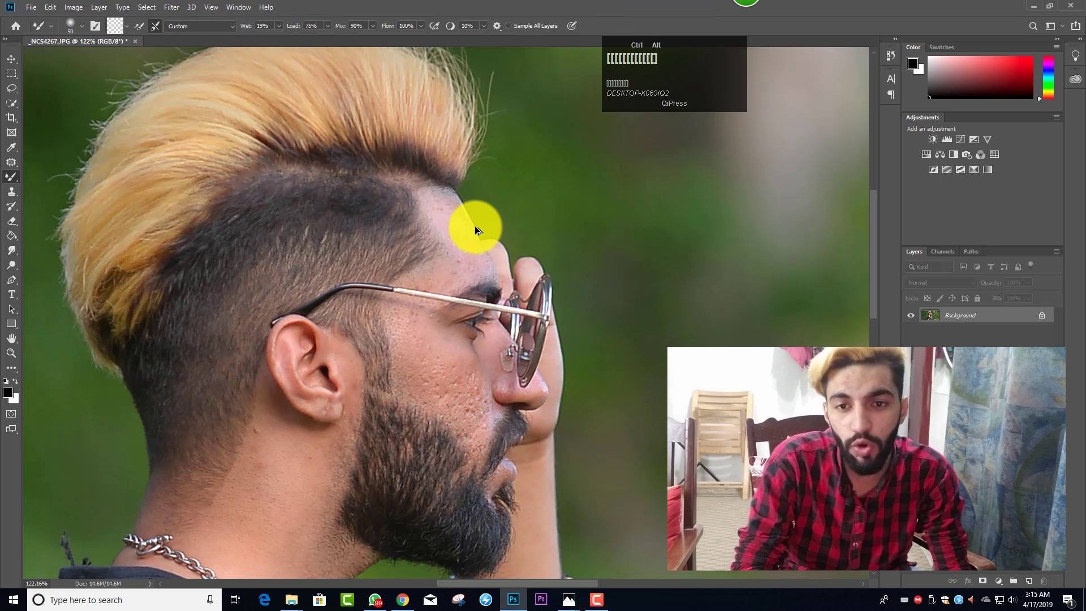
scroll(474, 225, "up", 2)
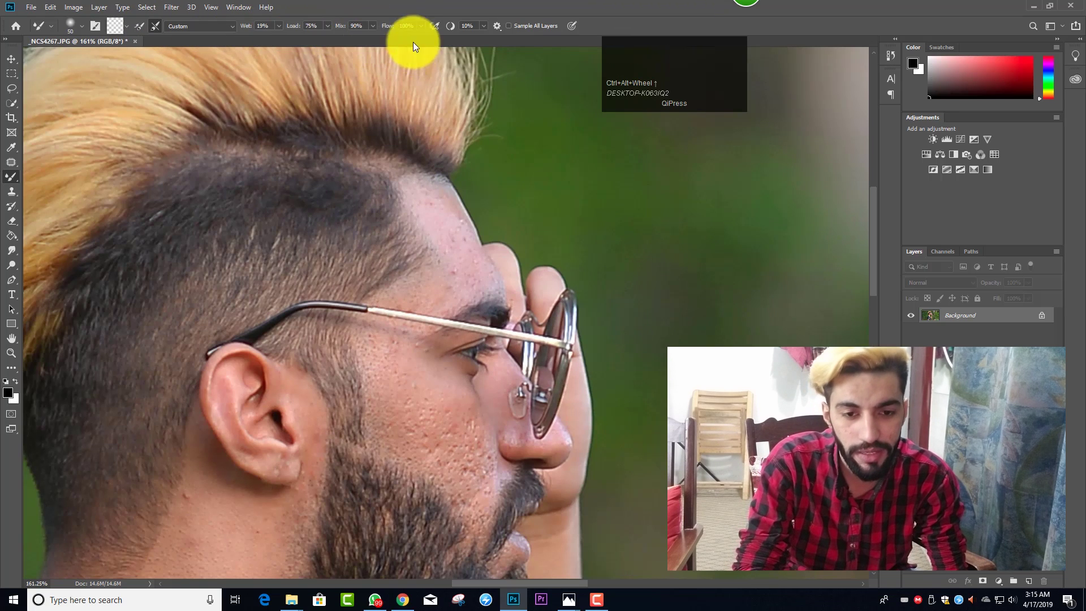
key("bracketright")
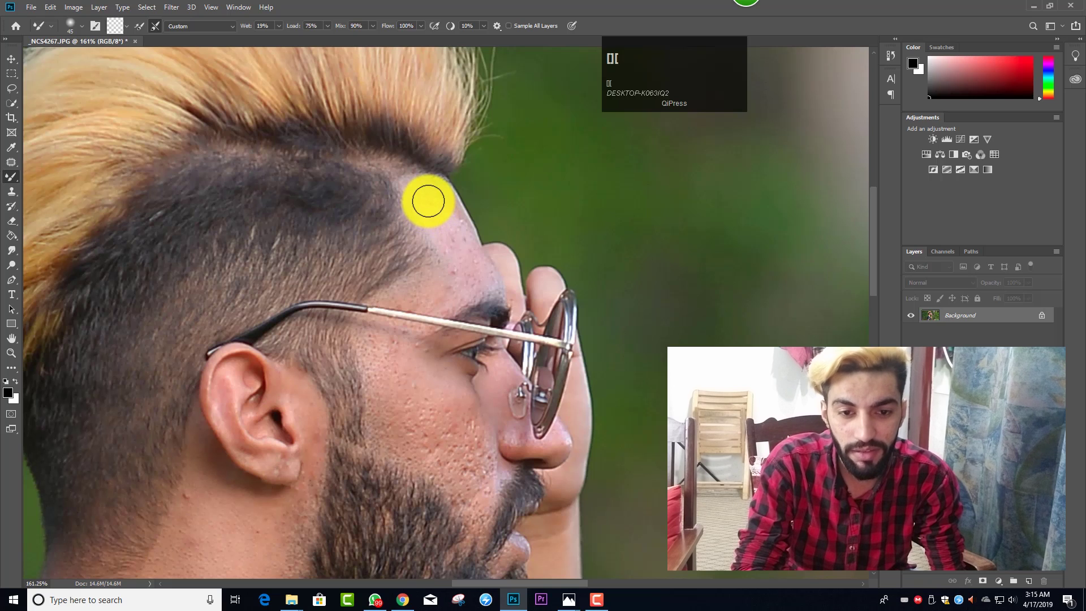
left_click_drag(427, 197, 427, 196)
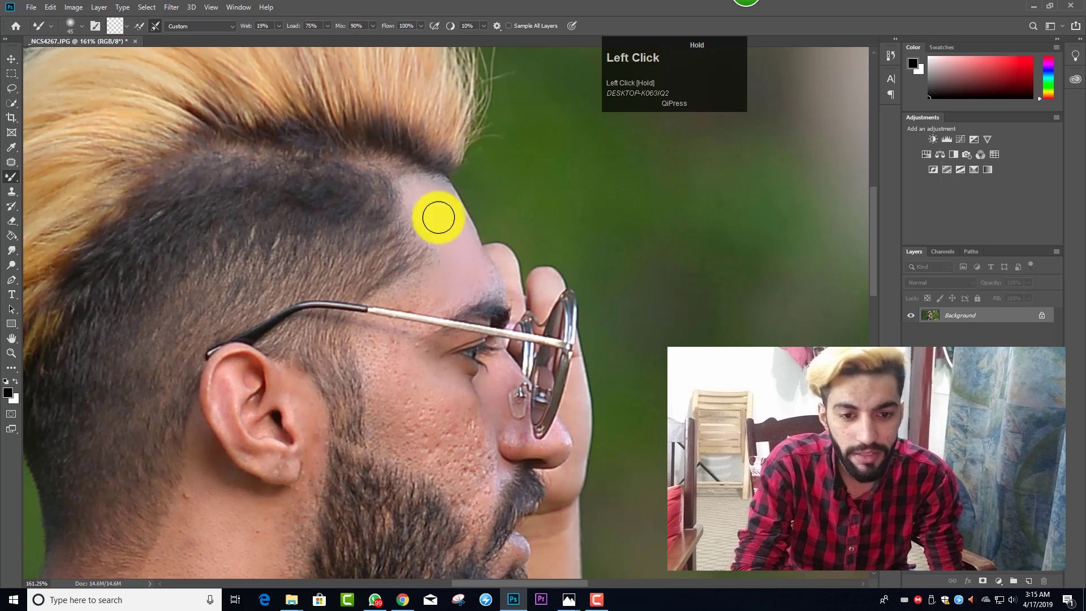
Smooth the lower forehead skin above the eyebrow with the Mixer Brush, reducing its size to 25.
key("bracketleft")
mouse_move(469, 254)
left_mouse_down()
mouse_move(481, 276)
mouse_move(396, 296)
mouse_move(421, 303)
mouse_move(491, 284)
mouse_move(431, 187)
mouse_move(461, 277)
left_mouse_up()
key("bracketleft")
key("bracketleft")
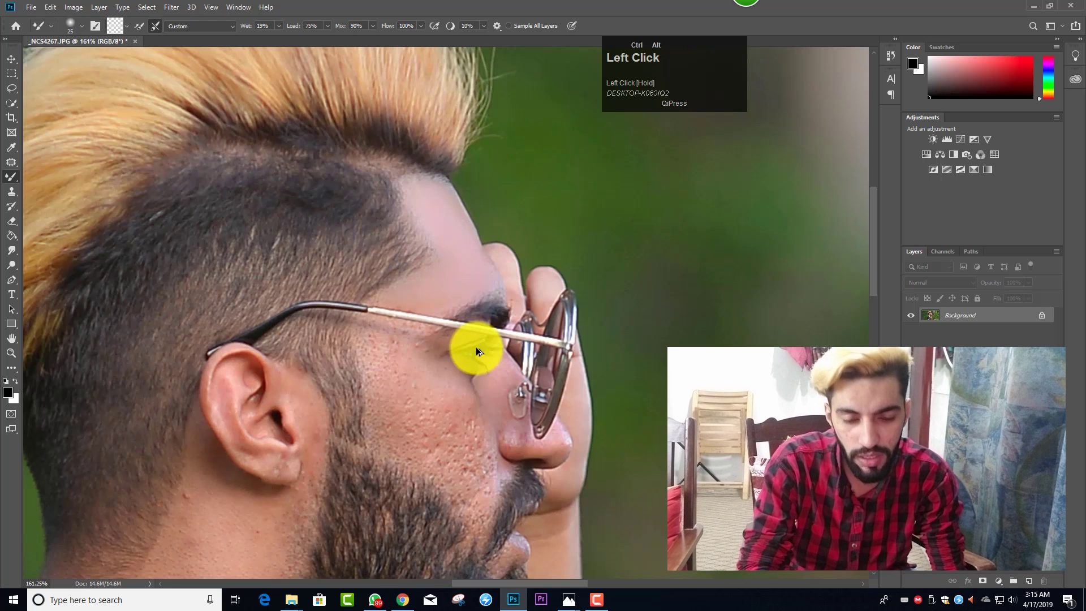
Smooth the upper cheek skin beside the sideburn with the Mixer Brush at sizes 40 to 50.
scroll(480, 351, "up", 4)
scroll(470, 323, "down", 1)
scroll(469, 322, "down", 2)
key("bracketright")
key("bracketright")
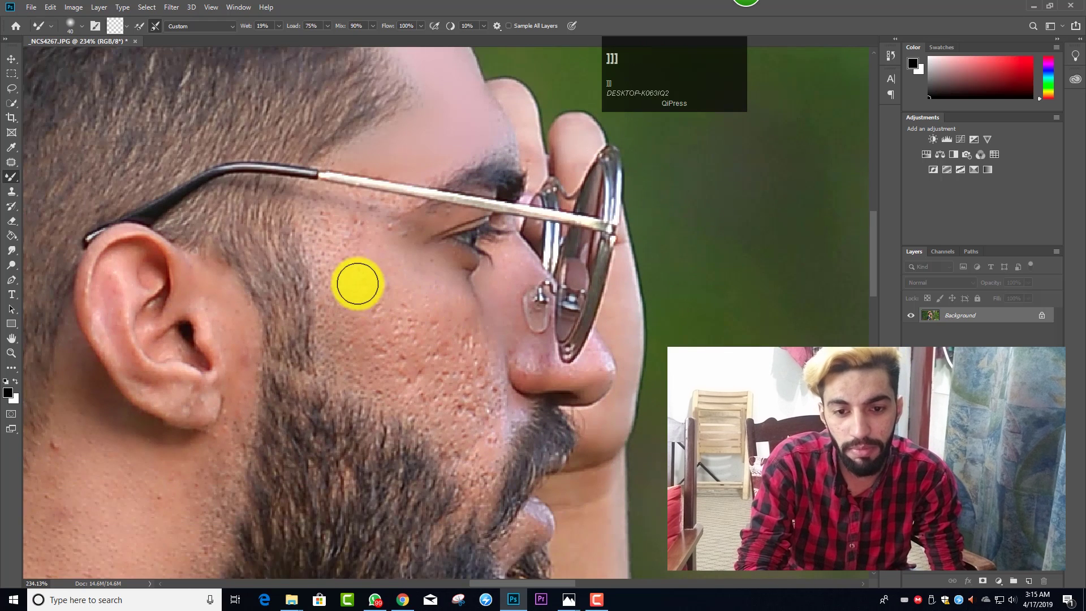
left_click_drag(351, 286, 348, 259)
mouse_move(349, 270)
left_mouse_down()
mouse_move(353, 302)
mouse_move(349, 258)
left_mouse_up()
key("bracketright")
mouse_move(361, 268)
left_mouse_down()
mouse_move(380, 300)
mouse_move(437, 323)
mouse_move(387, 311)
mouse_move(363, 314)
mouse_move(348, 331)
left_mouse_up()
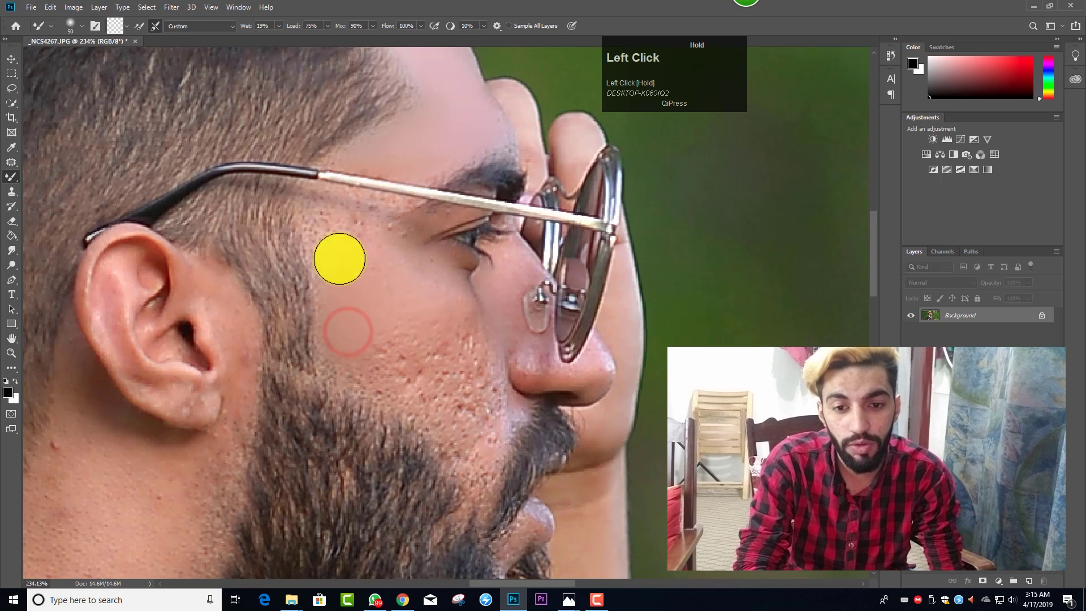
mouse_move(369, 230)
left_mouse_down()
mouse_move(327, 227)
mouse_move(332, 310)
mouse_move(334, 228)
left_mouse_up()
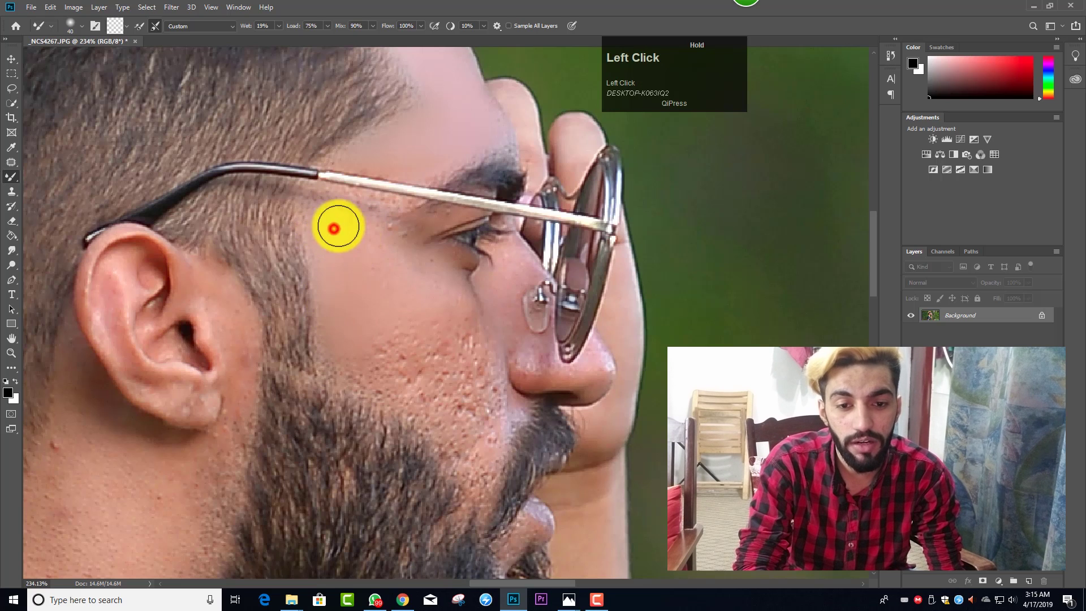
Blend the skin beside the eye and just below the glasses arm with Mixer Brush sizes of 30 and smaller.
key("bracketleft")
left_click_drag(403, 239, 400, 240)
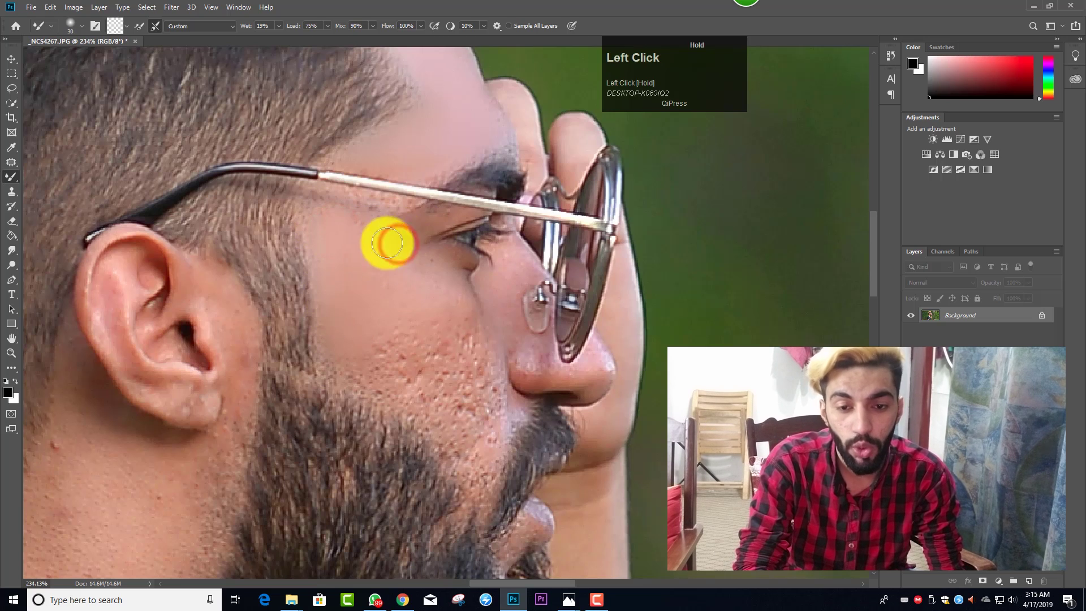
key("bracketleft")
key("bracketleft")
left_click(359, 216)
key("bracketleft")
mouse_move(327, 204)
left_mouse_down()
mouse_move(380, 204)
mouse_move(348, 241)
left_mouse_up()
key("bracketright")
key("bracketright")
key("bracketright")
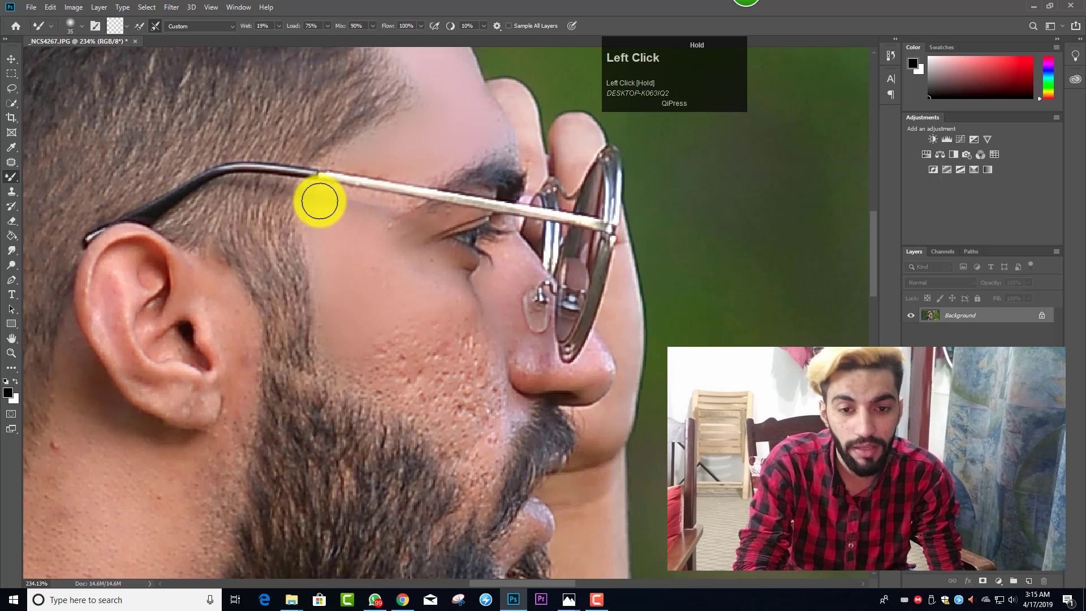
Smooth the pitted cheek skin above the beard with the Mixer Brush, enlarging it to size 60 and beyond.
scroll(340, 249, "down", 2)
key("bracketright")
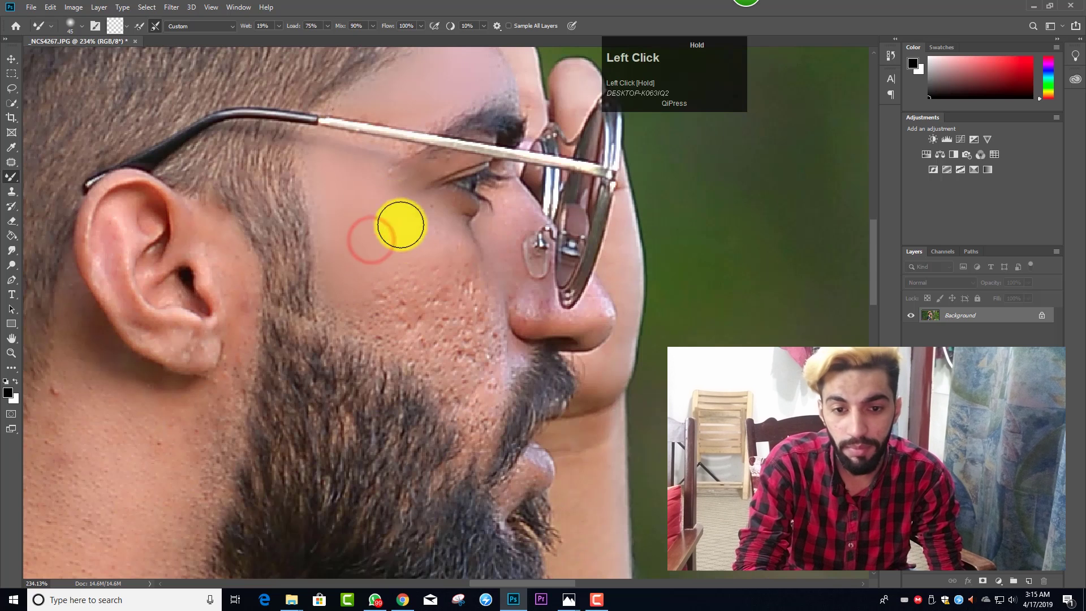
key("bracketright")
mouse_move(353, 262)
left_mouse_down()
mouse_move(348, 278)
mouse_move(339, 272)
mouse_move(346, 287)
mouse_move(393, 266)
left_mouse_up()
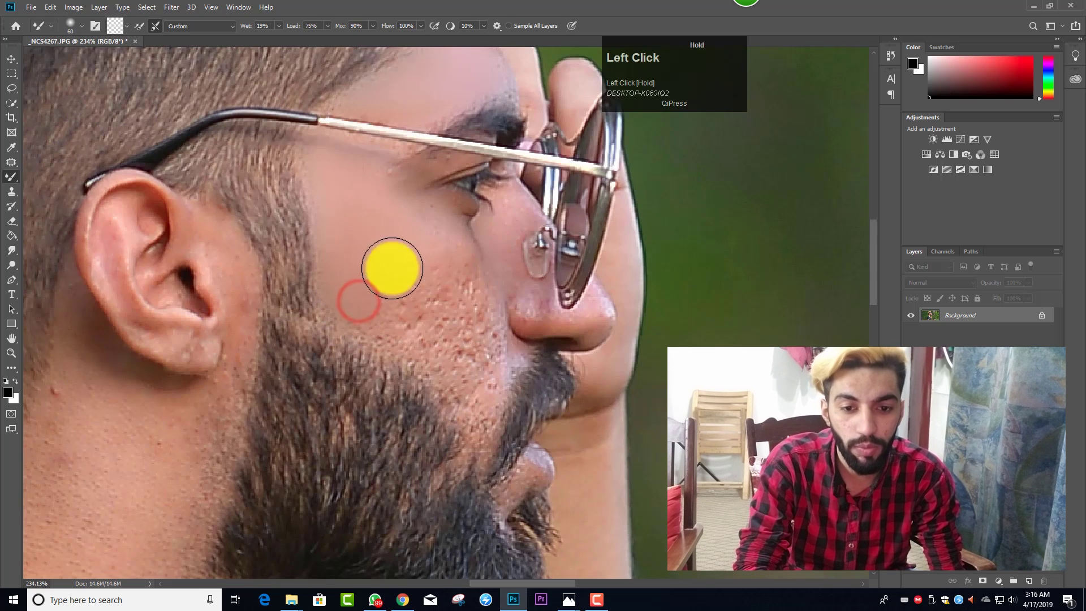
key("bracketright")
key("bracketright")
key("bracketright")
mouse_move(422, 305)
left_mouse_down()
mouse_move(390, 271)
mouse_move(410, 311)
mouse_move(357, 290)
mouse_move(363, 274)
mouse_move(432, 314)
mouse_move(362, 304)
left_mouse_up()
Reduce the Mixer Brush to below size 40 and blend the skin between the eye and the sideburn.
key("bracketleft")
key("bracketleft")
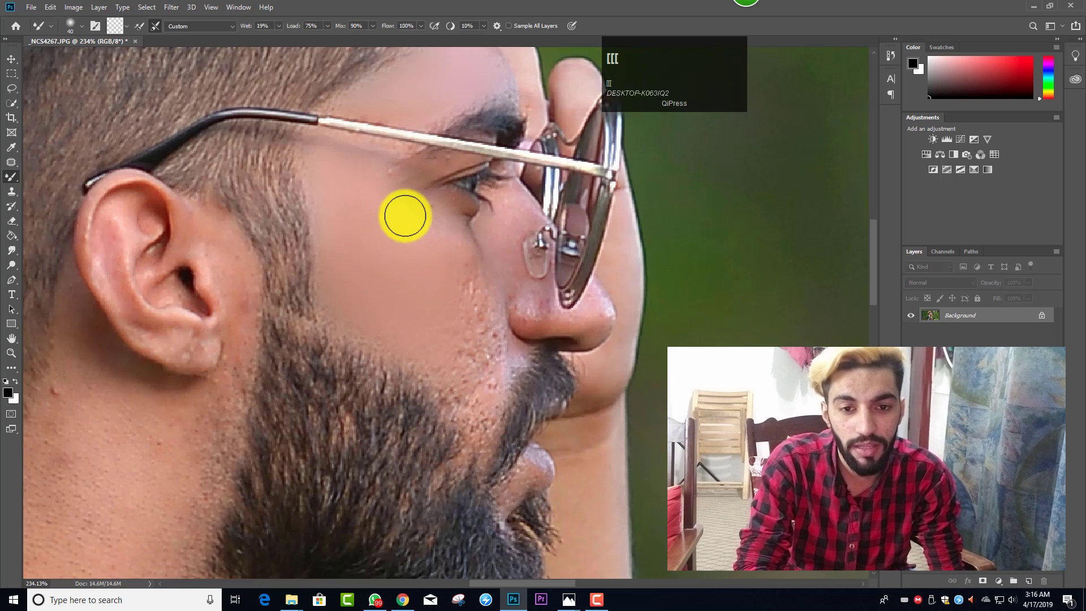
key("bracketleft")
key("bracketleft")
key("bracketleft")
left_click(378, 178)
Blend the blemished cheek skin below the eye and along the beard line with a Mixer Brush of about size 60.
key("bracketright")
key("bracketright")
key("bracketright")
key("bracketright")
left_click(419, 233)
left_click(434, 276)
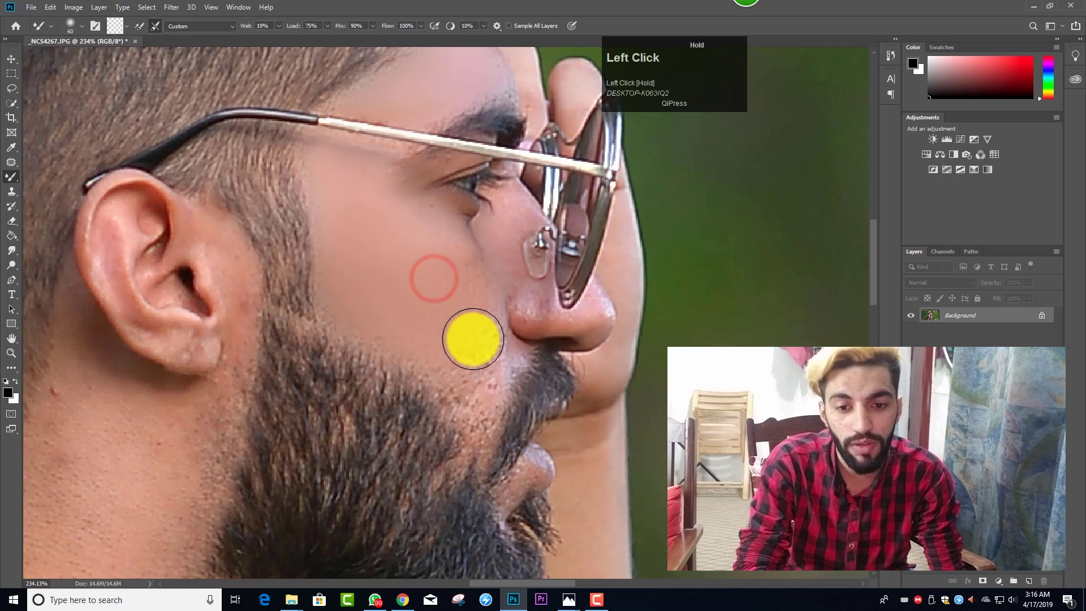
scroll(452, 322, "down", 1)
left_click(401, 278)
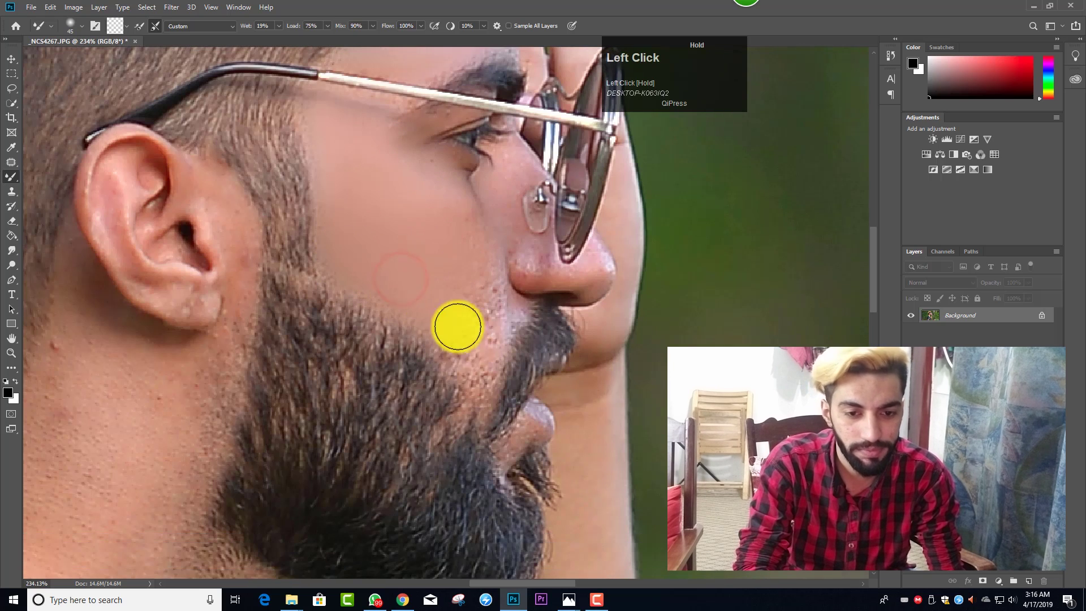
Smooth the skin between the nostril, moustache and beard with the Mixer Brush at size 50 and smaller.
left_click(463, 303)
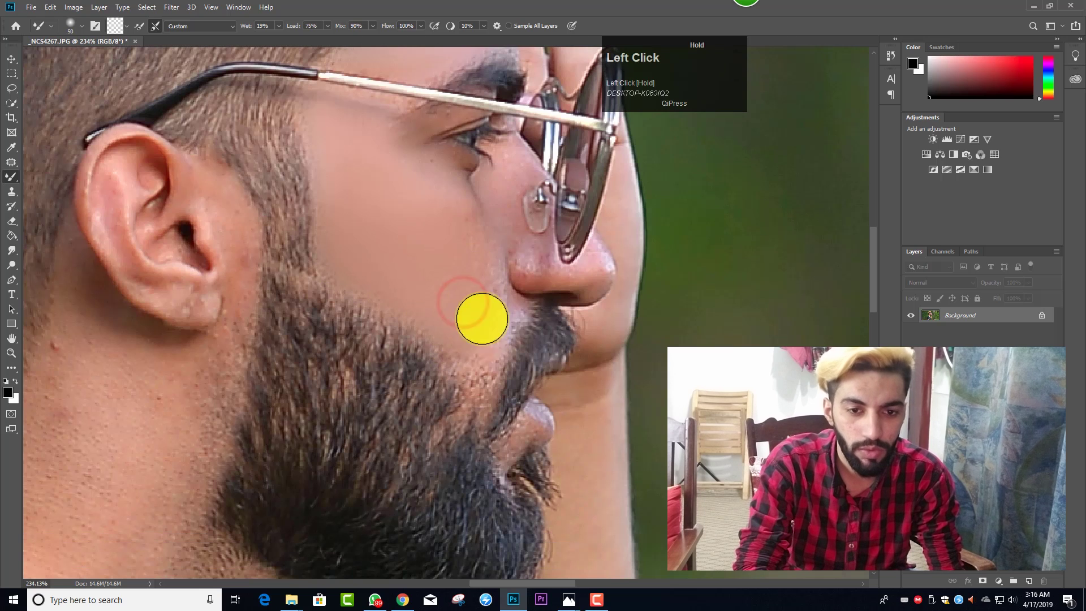
key("[")
mouse_move(477, 293)
left_mouse_down()
mouse_move(467, 222)
mouse_move(494, 299)
mouse_move(474, 329)
left_mouse_up()
key("[")
scroll(401, 280, "down", 1)
mouse_move(467, 288)
left_mouse_down()
mouse_move(473, 336)
mouse_move(484, 306)
mouse_move(483, 347)
mouse_move(474, 353)
mouse_move(478, 323)
mouse_move(469, 358)
left_mouse_up()
key("[")
left_click_drag(487, 327, 480, 343)
Enlarge the Mixer Brush gradually and even out the middle cheek up to the skin below the glasses arm.
key("]")
key("]")
left_click_drag(442, 284, 408, 249)
key("]")
key("]")
mouse_move(366, 211)
left_mouse_down()
mouse_move(454, 256)
mouse_move(438, 182)
mouse_move(411, 224)
mouse_move(434, 142)
left_mouse_up()
Blend the skin in front of the eye and down the side of the nose with a much smaller Mixer Brush.
key("[")
key("[")
key("[")
key("[")
key("[")
mouse_move(506, 149)
left_mouse_down()
mouse_move(509, 104)
mouse_move(518, 106)
mouse_move(529, 121)
mouse_move(511, 145)
left_mouse_up()
key("]")
mouse_move(506, 164)
left_mouse_down()
mouse_move(507, 185)
mouse_move(478, 180)
left_mouse_up()
Smooth the nose skin from the bridge to the tip and around the nostril with a small Mixer Brush.
mouse_move(463, 167)
left_mouse_down()
mouse_move(532, 221)
mouse_move(549, 207)
mouse_move(529, 203)
mouse_move(548, 226)
mouse_move(585, 231)
left_mouse_up()
key("[")
mouse_move(556, 230)
left_mouse_down()
mouse_move(595, 228)
mouse_move(526, 235)
mouse_move(508, 272)
mouse_move(515, 227)
mouse_move(529, 238)
mouse_move(512, 206)
mouse_move(511, 232)
left_mouse_up()
key("bracketleft")
key("bracketleft")
left_click(511, 205)
Enlarge the Mixer Brush to size 40 and blend the cheek beside the nose down to the moustache.
key("bracketright")
key("bracketright")
key("bracketright")
key("bracketright")
mouse_move(473, 194)
left_mouse_down()
mouse_move(485, 275)
mouse_move(477, 306)
left_mouse_up()
mouse_move(477, 235)
left_mouse_down()
mouse_move(473, 170)
mouse_move(454, 151)
mouse_move(461, 231)
left_mouse_up()
Touch up the remaining uneven spots on the face with the Mixer Brush at size 40 and smaller.
scroll(461, 231, "down", 5)
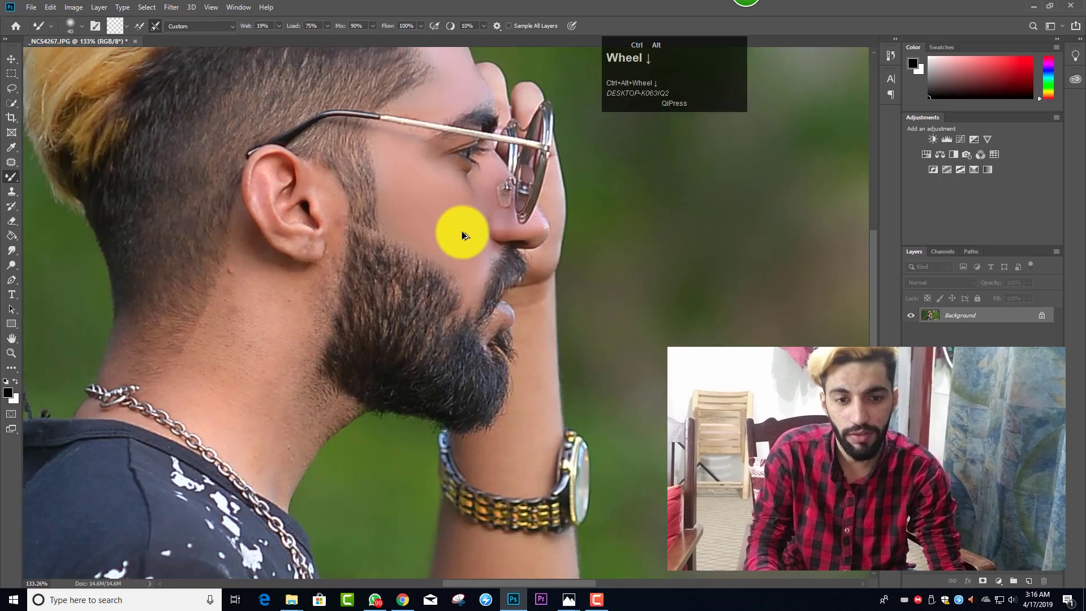
scroll(462, 188, "up", 5)
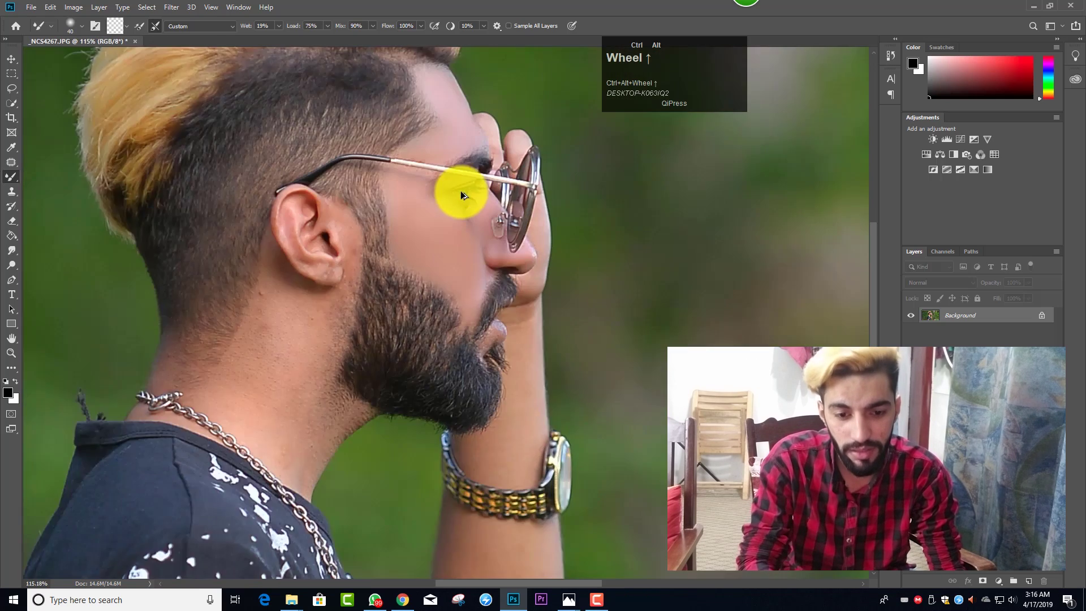
scroll(460, 308, "up", 2)
left_click_drag(463, 449, 452, 442)
left_click(424, 120)
key("bracketleft")
key("bracketleft")
key("bracketleft")
key("bracketleft")
left_click(396, 252)
left_click(431, 271)
Smooth the skin between the ear and the beard down to the upper neck with Mixer Brush sizes from 45.
scroll(267, 270, "down", 2)
key("bracketright")
key("bracketright")
key("bracketright")
key("bracketright")
mouse_move(274, 226)
left_mouse_down()
mouse_move(285, 274)
mouse_move(278, 233)
mouse_move(290, 255)
mouse_move(290, 295)
mouse_move(250, 375)
left_mouse_up()
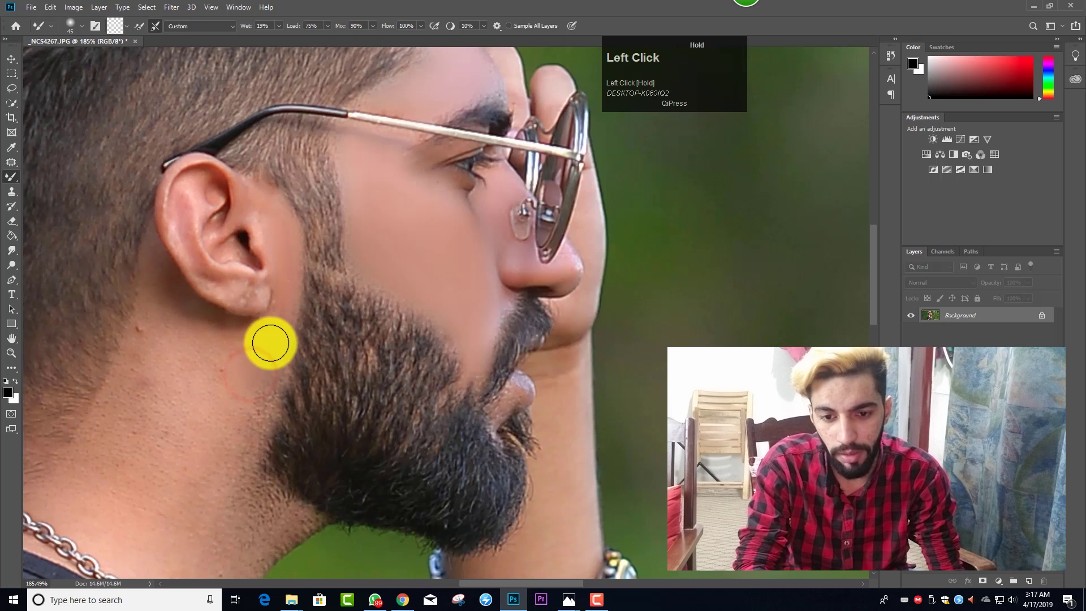
scroll(277, 332, "down", 1)
key("bracketright")
mouse_move(264, 286)
left_mouse_down()
mouse_move(260, 353)
mouse_move(231, 344)
left_mouse_up()
Reduce the Mixer Brush and blend away the blemishes on the earlobe.
scroll(231, 334, "down", 1)
key("bracketleft")
key("bracketleft")
key("bracketleft")
key("bracketleft")
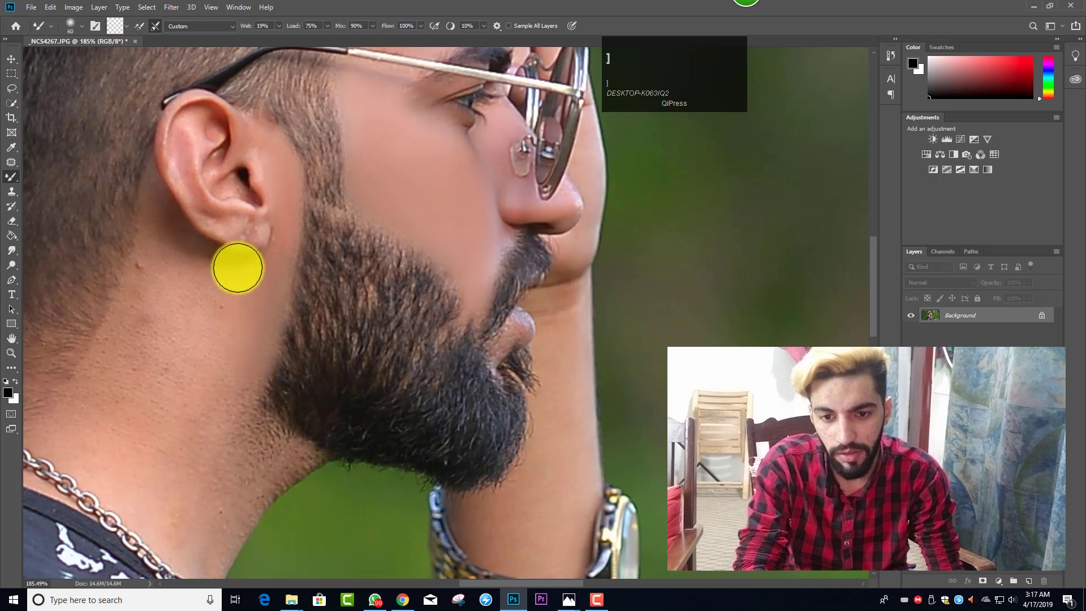
left_click_drag(223, 225, 272, 222)
Smooth the ear's rim and inner folds with a smaller Mixer Brush.
key("bracketleft")
key("bracketleft")
mouse_move(189, 115)
left_mouse_down()
mouse_move(181, 154)
mouse_move(198, 204)
mouse_move(235, 231)
left_mouse_up()
left_click_drag(256, 145, 224, 162)
key("bracketleft")
key("bracketright")
left_click_drag(182, 116, 174, 131)
Smooth the side of the neck behind and below the ear, enlarging the Mixer Brush to at least size 70.
scroll(172, 210, "down", 1)
key("bracketright")
key("bracketright")
mouse_move(163, 241)
left_mouse_down()
mouse_move(155, 191)
mouse_move(126, 259)
left_mouse_up()
key("bracketright")
key("bracketright")
key("bracketright")
mouse_move(118, 327)
left_mouse_down()
mouse_move(133, 240)
mouse_move(179, 253)
mouse_move(211, 287)
mouse_move(217, 388)
mouse_move(197, 306)
left_mouse_up()
mouse_move(195, 304)
left_mouse_down()
mouse_move(151, 385)
mouse_move(101, 358)
mouse_move(151, 208)
left_mouse_up()
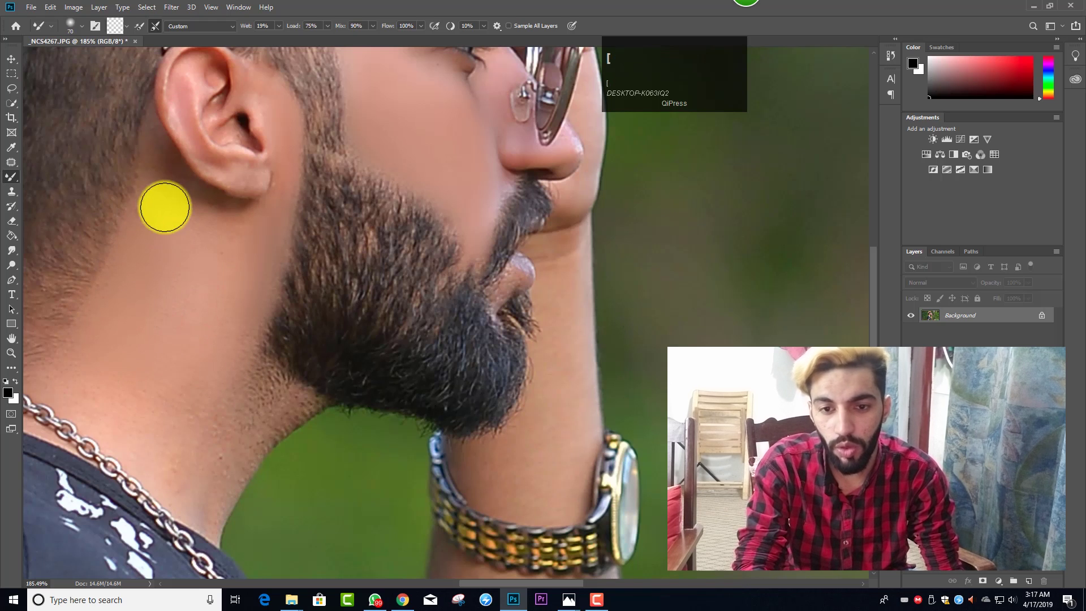
Blend the neck skin just below the earlobe and down beside the beard with a Mixer Brush smaller than 70.
key("bracketleft")
key("bracketleft")
left_click(165, 202)
mouse_move(216, 227)
left_mouse_down()
mouse_move(245, 259)
mouse_move(252, 311)
left_mouse_up()
Smooth the lower neck above the chain with a slightly larger Mixer Brush.
key("bracketright")
key("bracketleft")
key("bracketright")
scroll(170, 343, "down", 1)
key("bracketright")
mouse_move(140, 359)
left_mouse_down()
mouse_move(80, 321)
mouse_move(184, 358)
mouse_move(211, 337)
mouse_move(239, 338)
mouse_move(217, 313)
left_mouse_up()
Smooth the front of the throat from under the jaw down to the chain with a reduced Mixer Brush.
key("bracketleft")
key("bracketleft")
key("bracketleft")
mouse_move(237, 335)
left_mouse_down()
mouse_move(238, 322)
mouse_move(274, 361)
mouse_move(206, 438)
mouse_move(179, 422)
mouse_move(206, 464)
mouse_move(254, 350)
mouse_move(277, 366)
mouse_move(259, 362)
mouse_move(234, 439)
left_mouse_up()
key("bracketright")
key("bracketright")
key("bracketleft")
key("bracketleft")
key("bracketright")
left_click_drag(221, 375, 238, 282)
Even out the upper neck with a larger Mixer Brush, then blend the skin around the earlobe with a smaller one.
key("bracketright")
key("bracketright")
key("bracketright")
mouse_move(194, 250)
left_mouse_down()
mouse_move(175, 303)
mouse_move(172, 220)
left_mouse_up()
scroll(186, 259, "up", 2)
scroll(189, 256, "up", 1)
key("bracketleft")
key("bracketleft")
key("bracketleft")
mouse_move(229, 239)
left_mouse_down()
mouse_move(245, 245)
mouse_move(158, 266)
mouse_move(162, 256)
left_mouse_up()
Try to patch the twigs behind the shirt collar with the nearby green background.
scroll(396, 290, "down", 6)
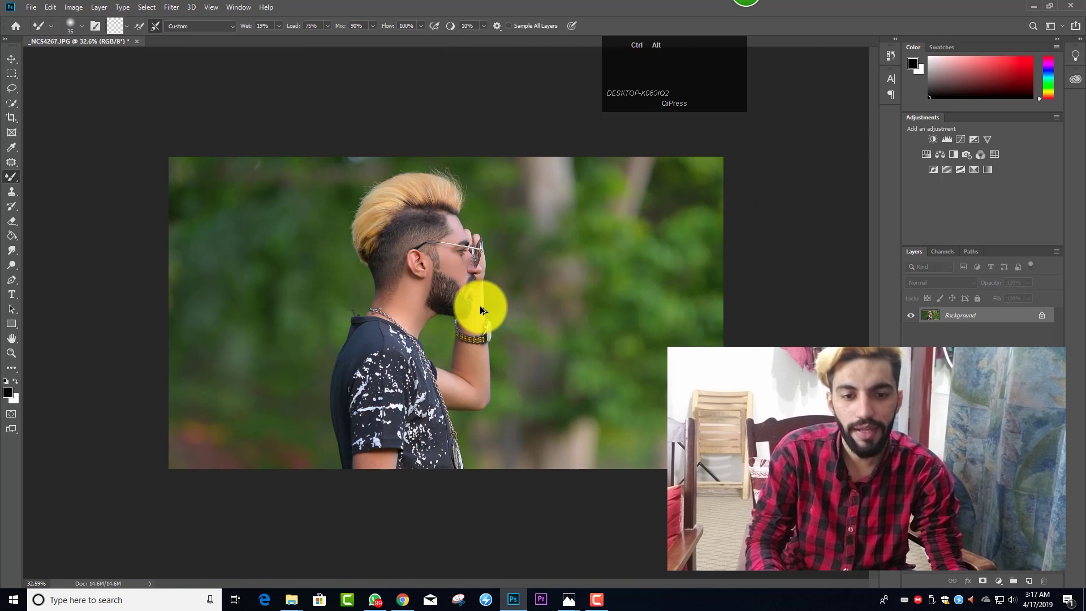
scroll(480, 305, "up", 1)
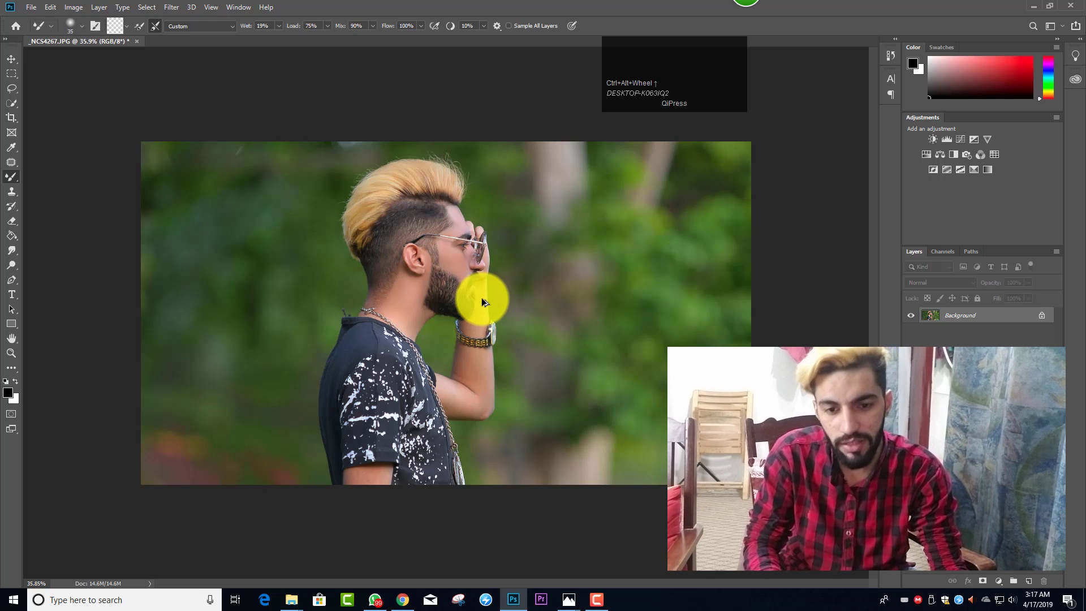
scroll(334, 304, "up", 14)
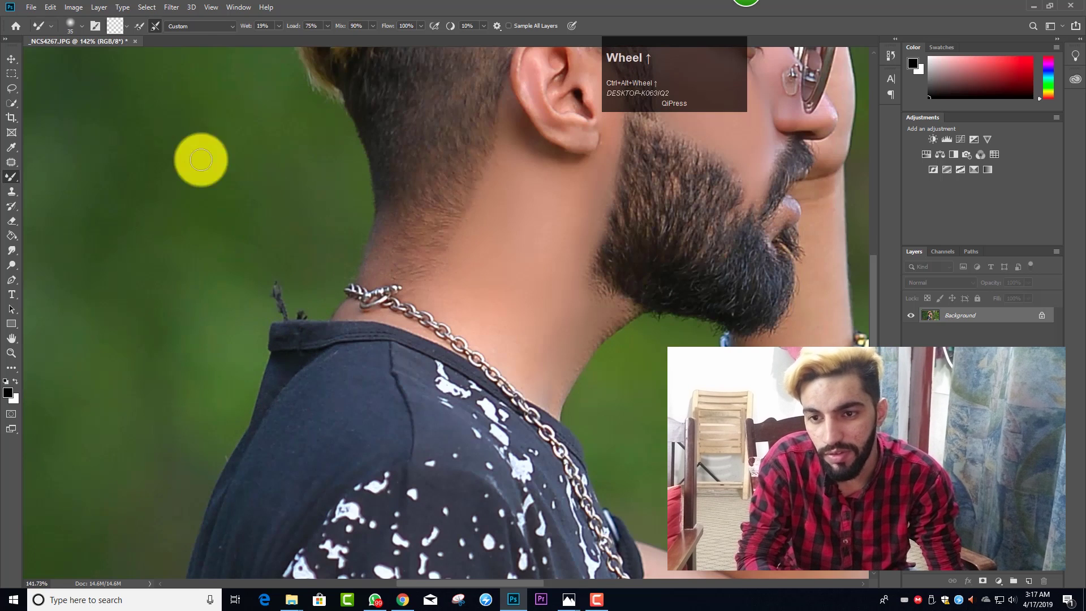
left_click_drag(14, 90, 44, 90)
mouse_move(273, 263)
left_mouse_down()
mouse_move(246, 294)
mouse_move(261, 322)
mouse_move(317, 316)
mouse_move(319, 303)
mouse_move(269, 266)
mouse_move(267, 249)
mouse_move(271, 275)
mouse_move(289, 269)
mouse_move(275, 201)
mouse_move(218, 240)
left_mouse_up()
right_click(6, 162)
left_click(34, 175)
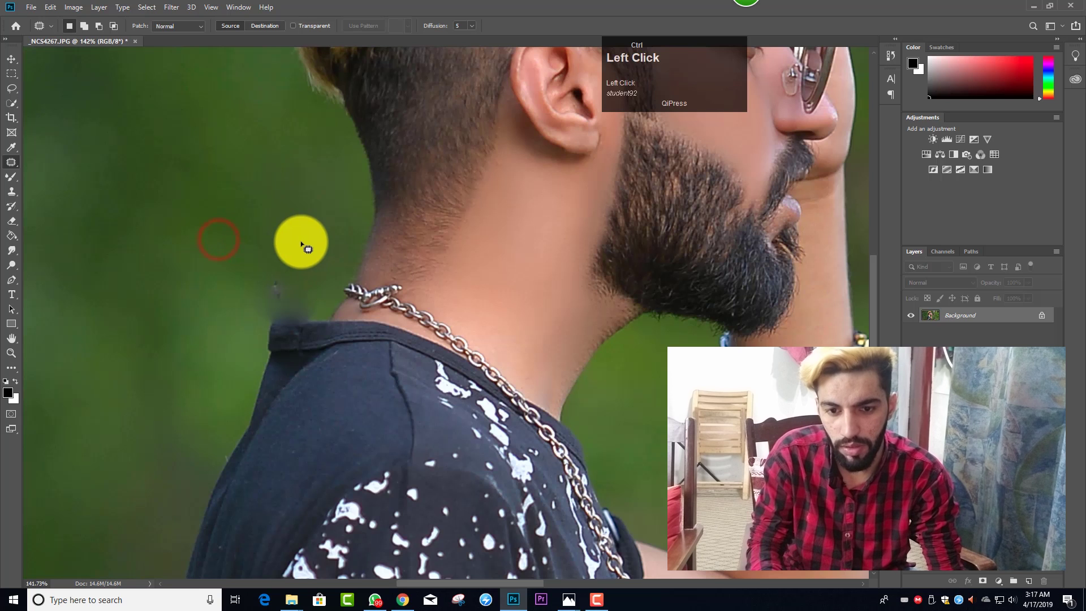
left_click(303, 280)
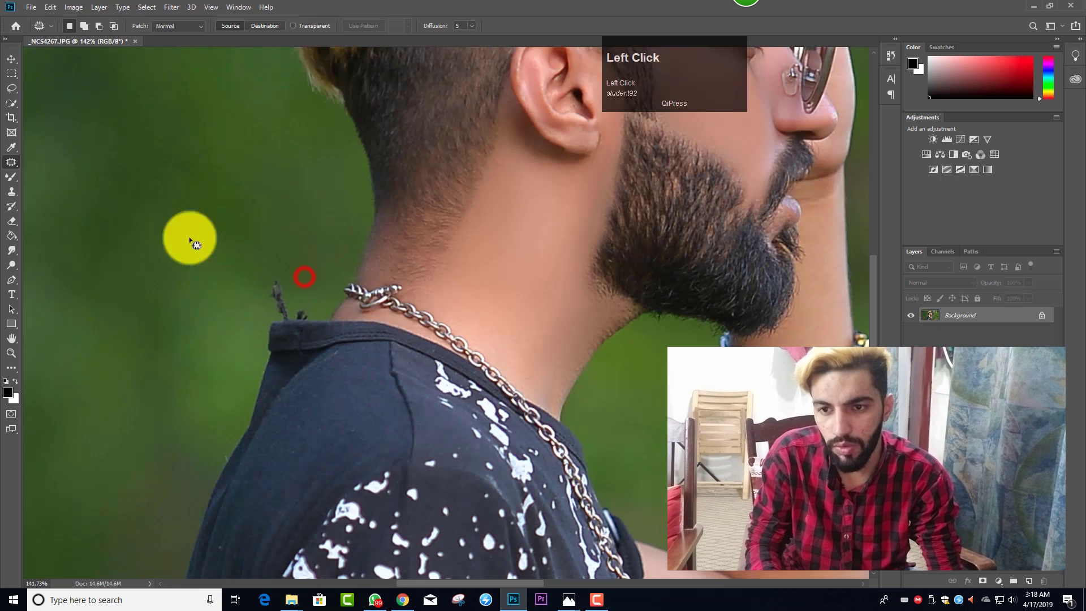
Select the twigs behind the shirt collar with the Lasso and trim the selection along the collar's edge.
left_click(11, 88)
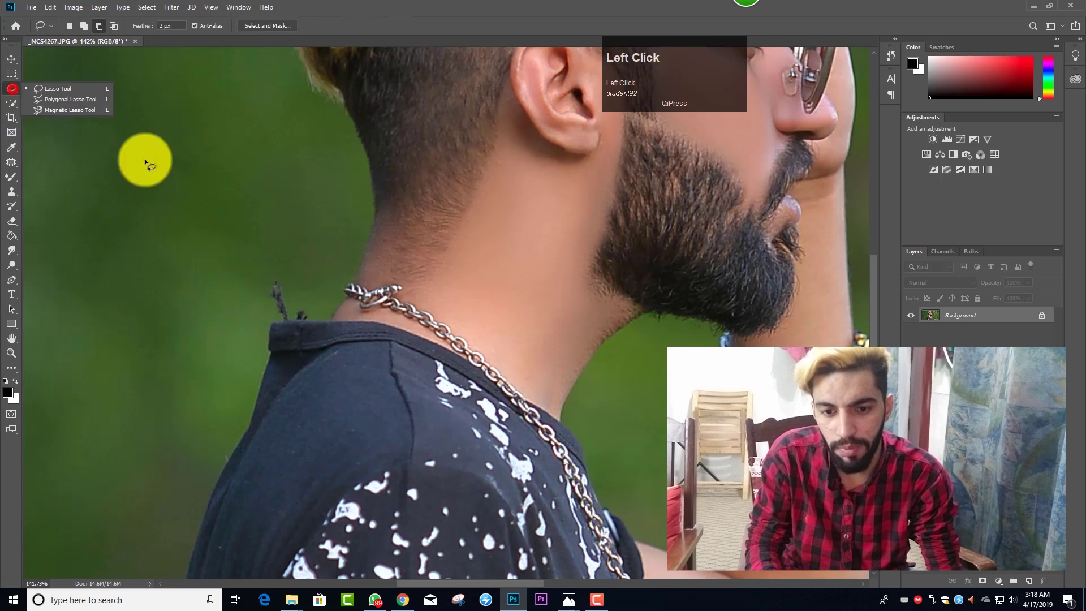
mouse_move(281, 267)
left_mouse_down()
mouse_move(255, 280)
mouse_move(258, 312)
mouse_move(310, 325)
mouse_move(325, 308)
mouse_move(316, 277)
mouse_move(289, 263)
mouse_move(266, 271)
left_mouse_up()
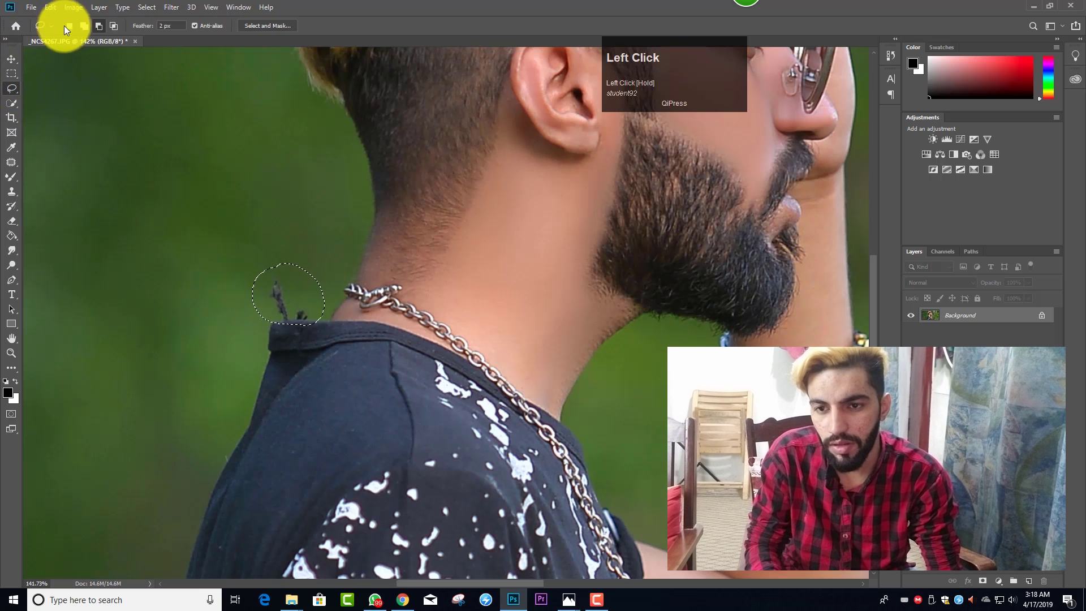
right_click(13, 91)
left_click(38, 92)
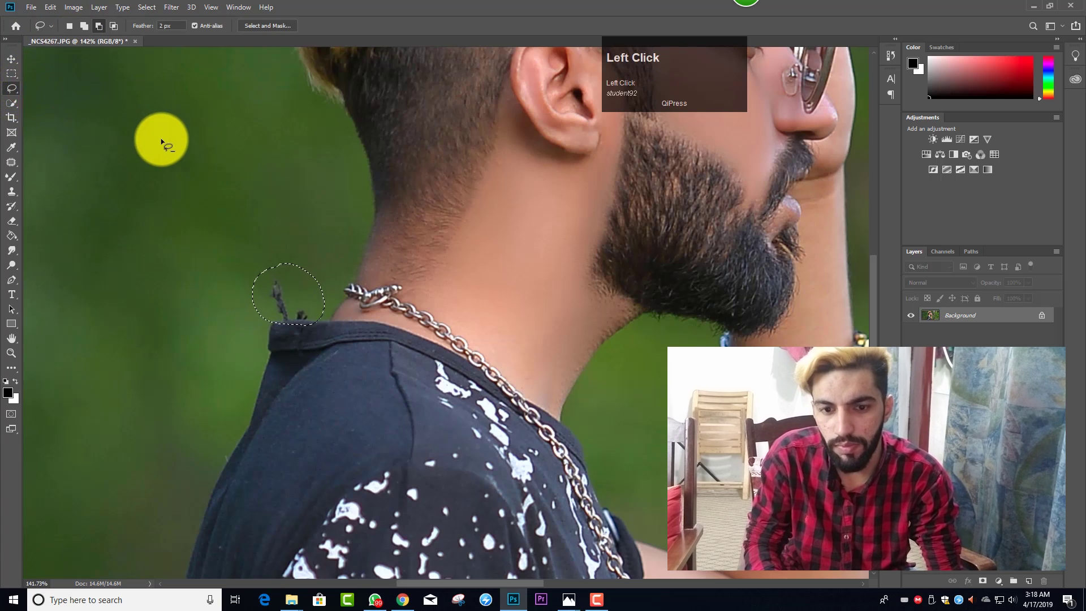
left_click(85, 25)
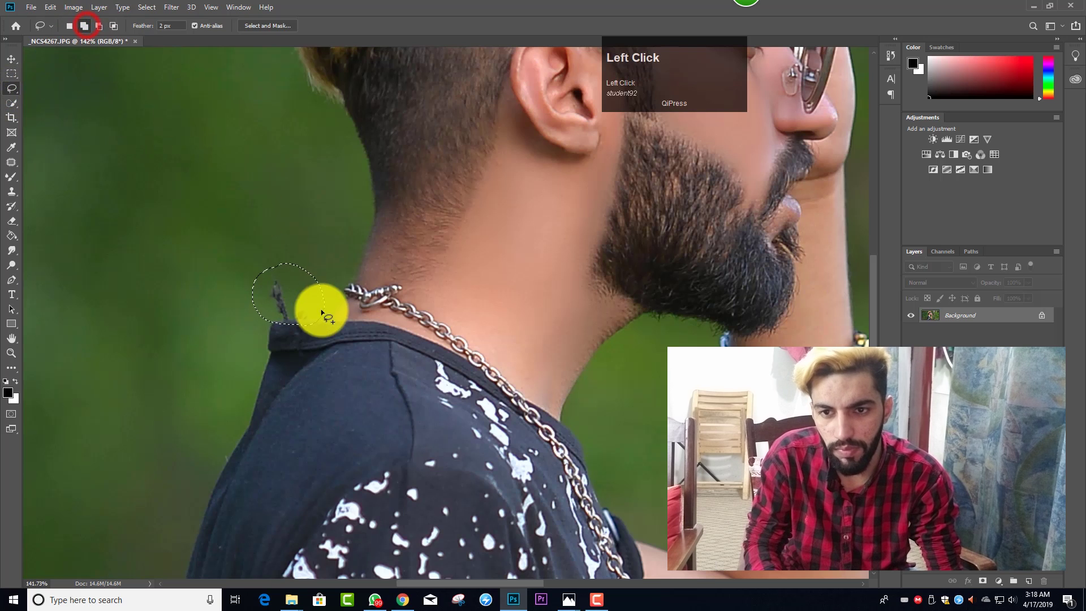
left_click(98, 25)
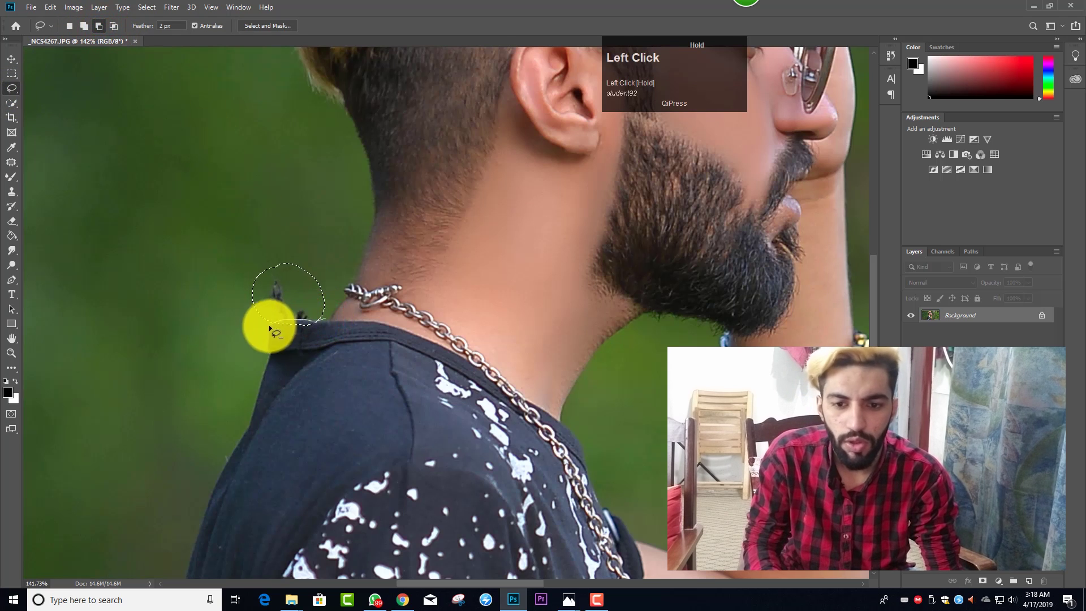
Cover the twigs inside the selection behind the collar with nearby green background using a reduced Clone Stamp brush, and deselect.
scroll(340, 306, "up", 4)
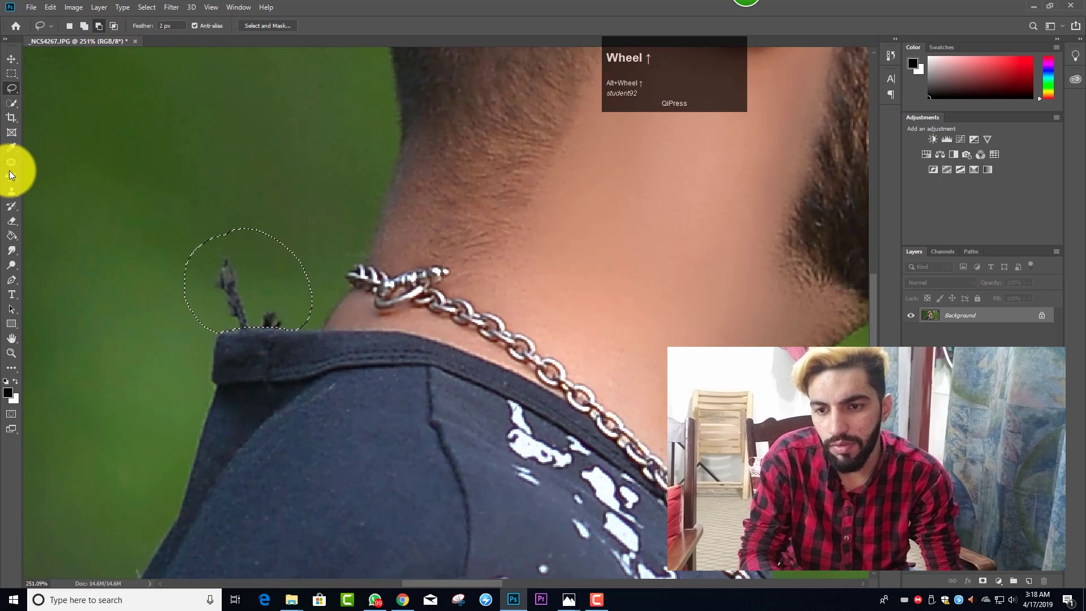
right_click(11, 174)
left_click(12, 191)
key("bracketleft")
key("bracketleft")
key("bracketleft")
key("bracketleft")
key("bracketleft")
key("bracketleft")
key("bracketleft")
key("bracketleft")
key("bracketleft")
key("bracketleft")
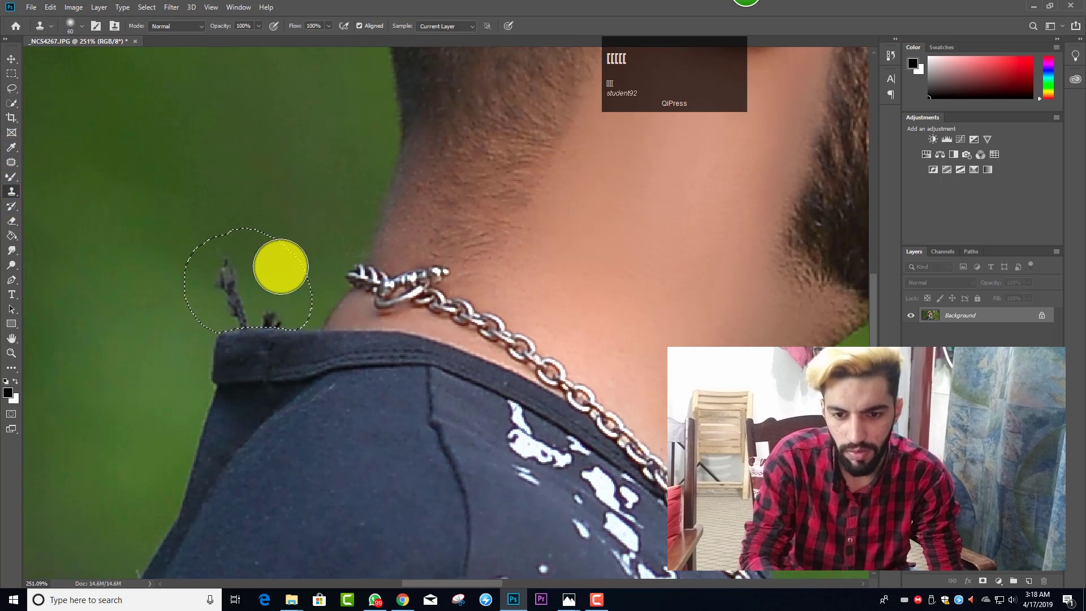
mouse_move(249, 275)
left_mouse_down()
mouse_move(229, 275)
mouse_move(225, 294)
mouse_move(238, 311)
mouse_move(273, 314)
left_mouse_up()
left_click(274, 287, "alt")
left_click(260, 311)
left_click(230, 315)
left_click(219, 314)
left_click(211, 279)
left_click(207, 279)
left_click(252, 315)
left_click(272, 320)
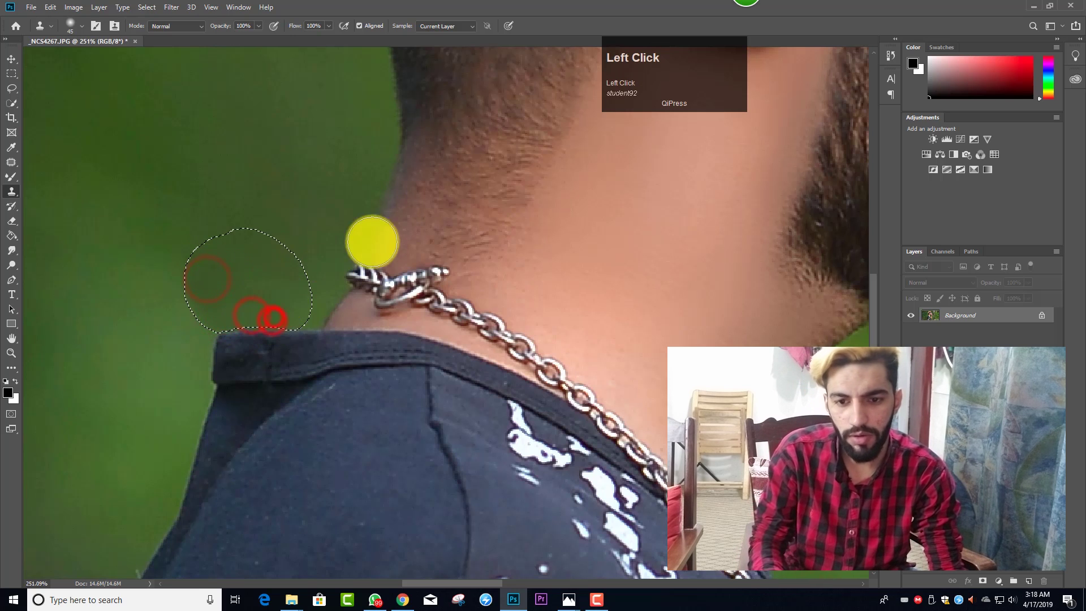
key("ctrl+d")
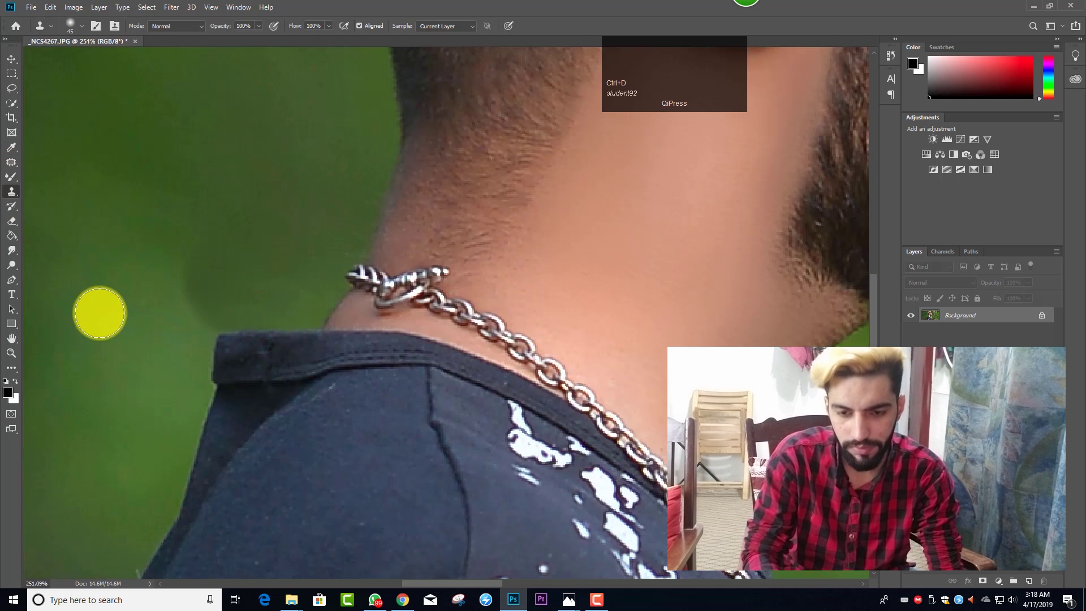
Blend the outer edge of the patch behind the collar into the background with the Clone Stamp at size 70.
key("bracketright")
key("bracketright")
left_click(138, 322)
left_click(177, 294)
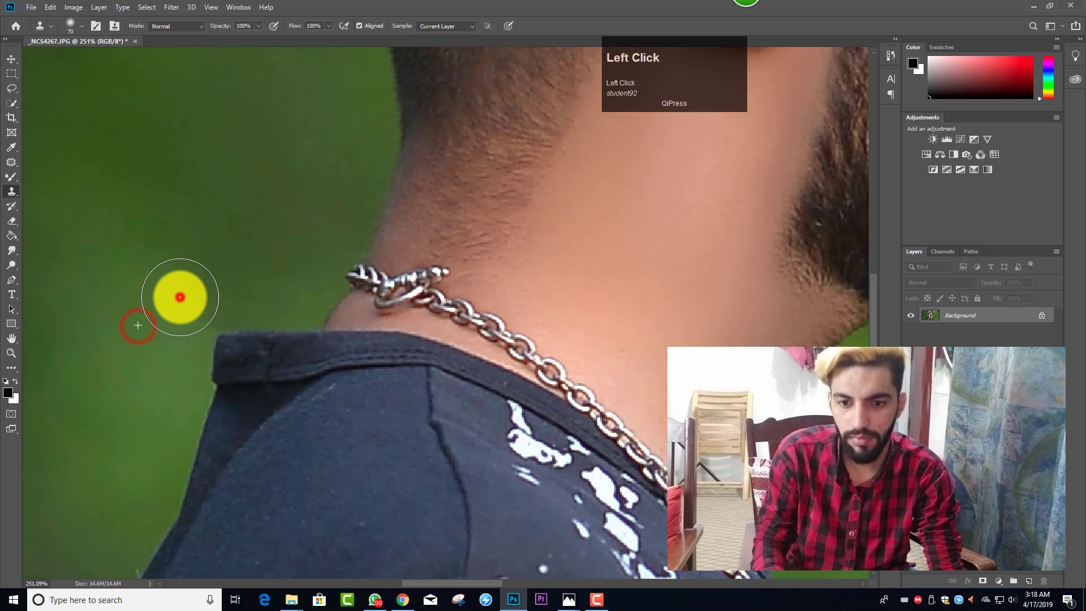
left_click(210, 274)
scroll(233, 223, "down", 10, "ctrl+alt")
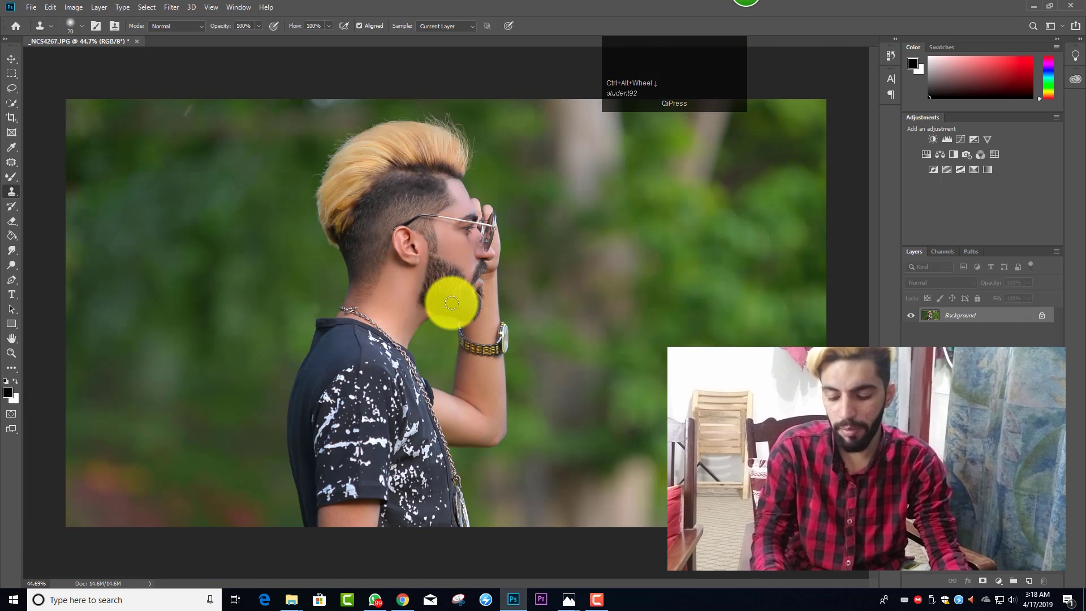
Set the orange saturation to -33 in Camera Raw's HSL adjustments, adjust the reds, and apply the filter.
key("ctrl+shift")
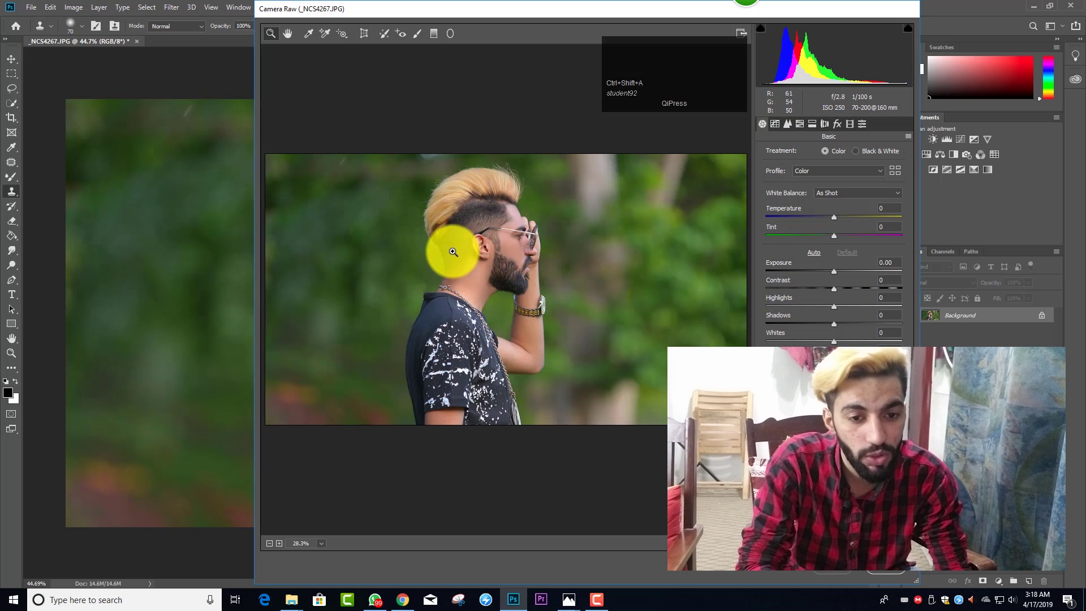
left_click(801, 123)
mouse_move(833, 208)
left_mouse_down()
mouse_move(812, 208)
mouse_move(849, 206)
left_mouse_up()
left_click(842, 151)
left_click(800, 151)
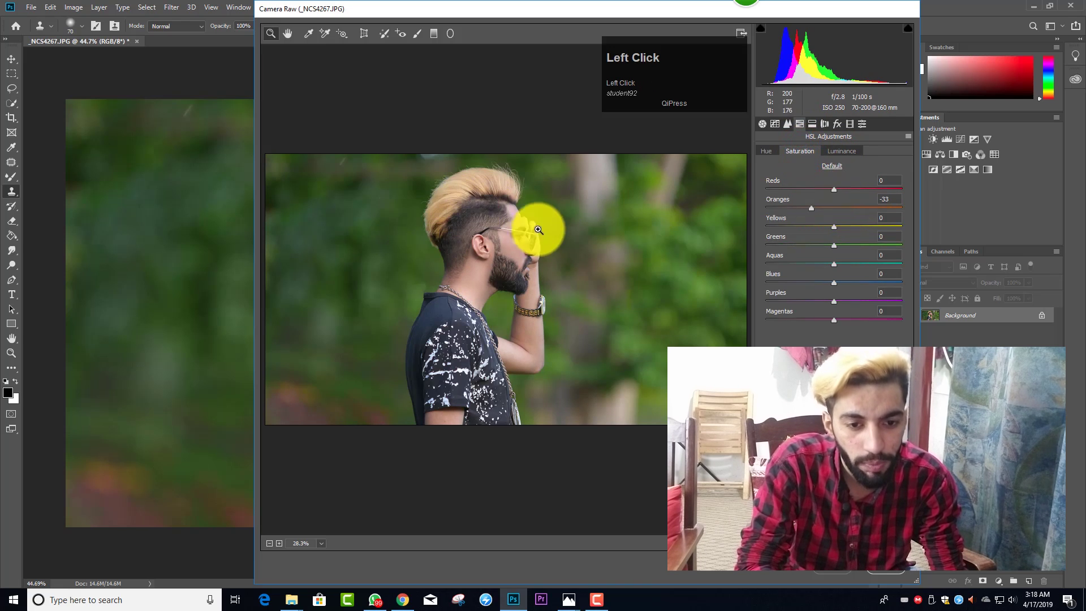
left_click_drag(513, 250, 520, 284)
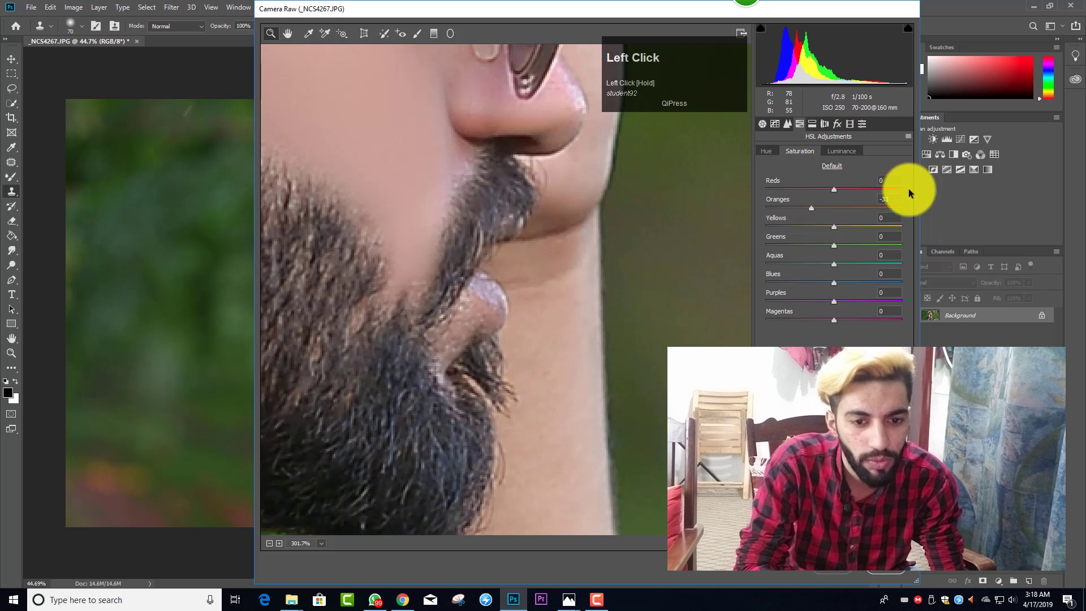
left_click_drag(887, 188, 856, 188)
left_click(891, 567)
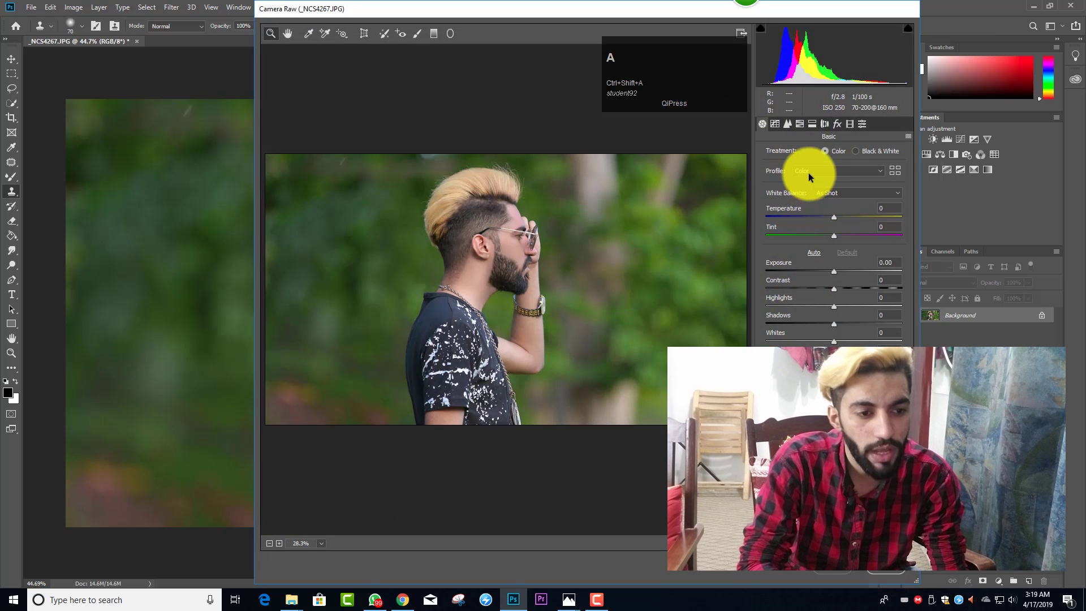
Reopen Camera Raw and set the HSL saturation to Oranges -10, Yellows -23, Greens +34, Aquas +33 and Blues +21.
left_click(797, 125)
left_click_drag(832, 224, 856, 263)
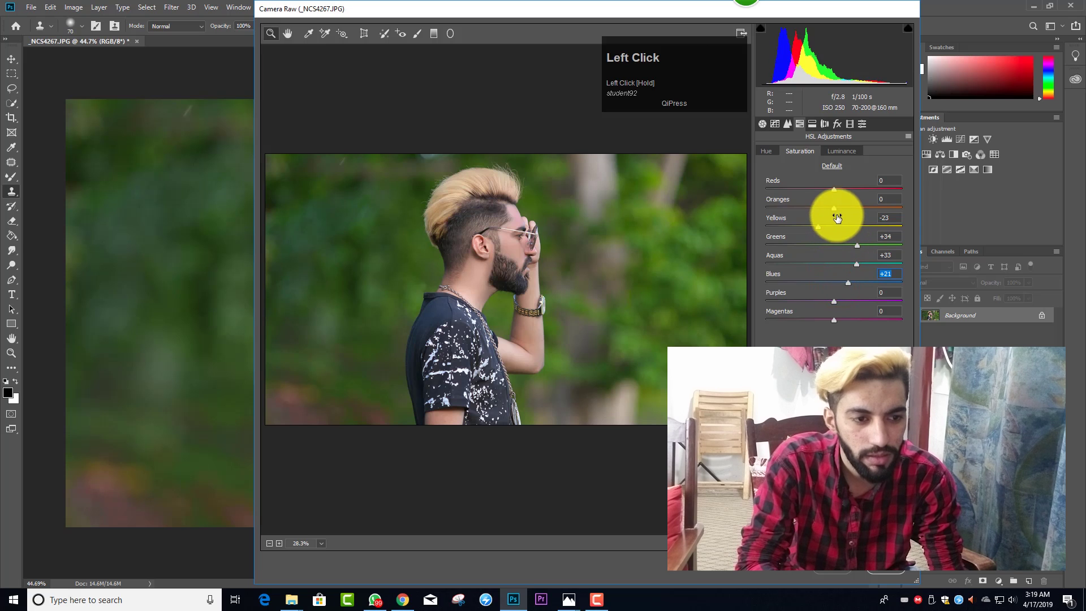
left_click_drag(835, 210, 833, 211)
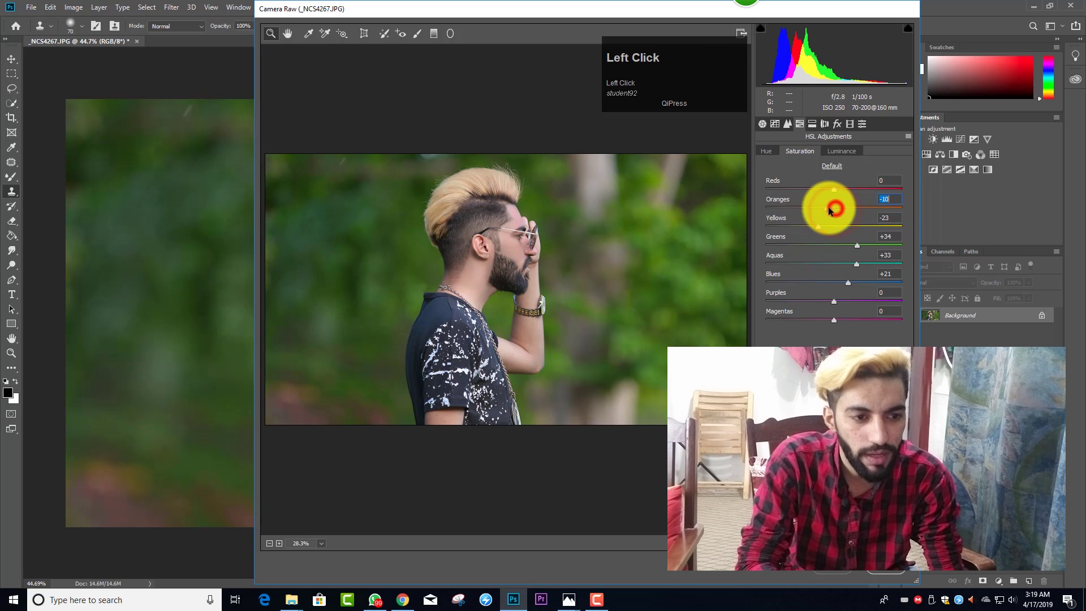
Set the orange luminance to +8 in the HSL adjustments and apply the Camera Raw filter.
left_click(847, 151)
left_click(839, 208)
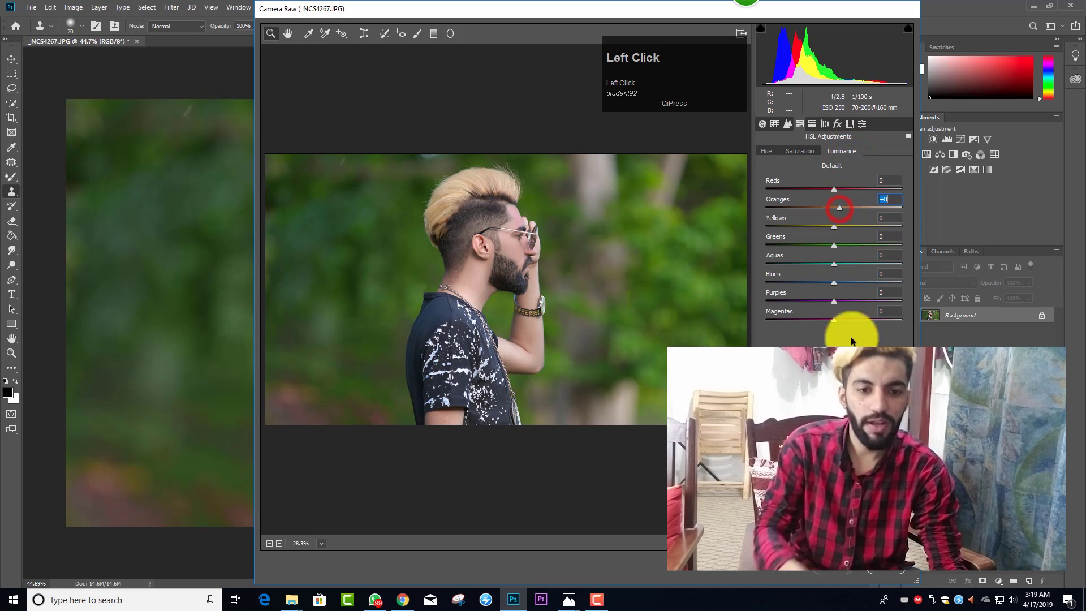
left_click(885, 568)
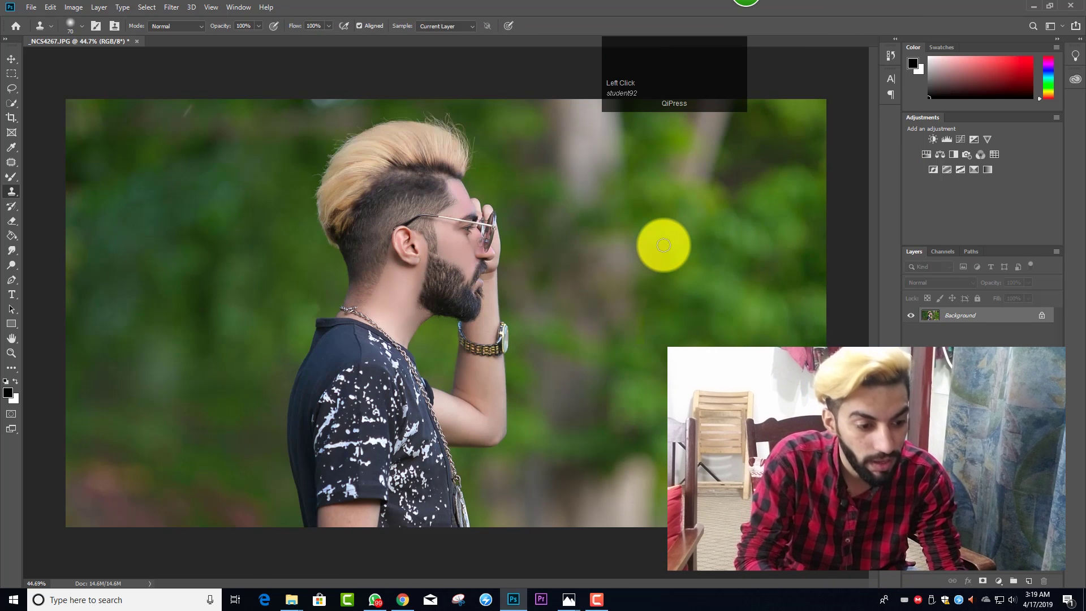
Add a Selective Color adjustment with Greens at Cyan -88, Magenta +73, Yellow -73 and Black +48, and merge it into the Background.
left_click(1000, 579)
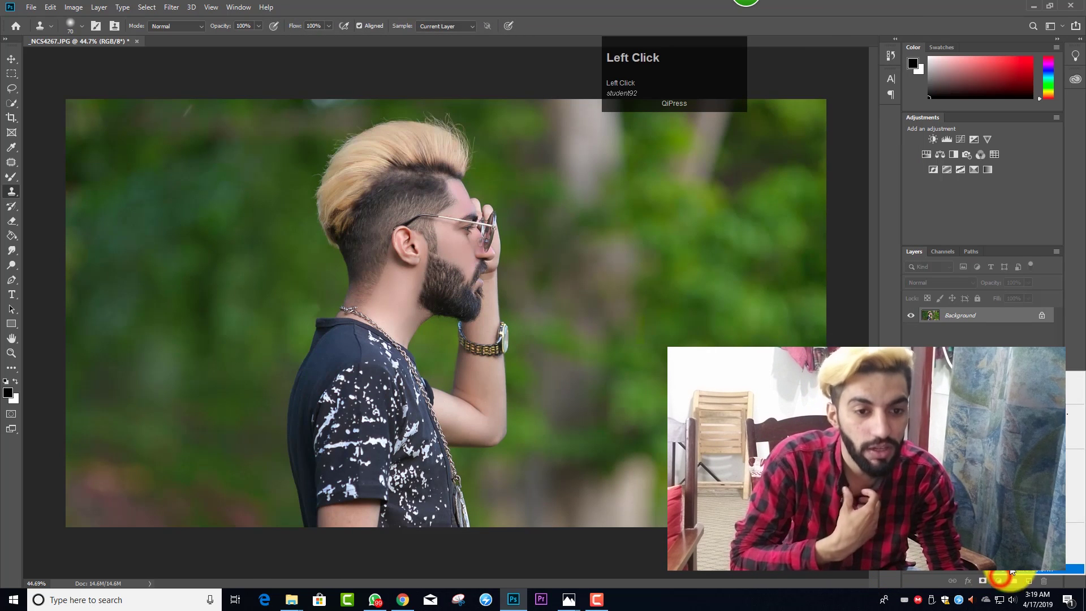
left_click(1017, 567)
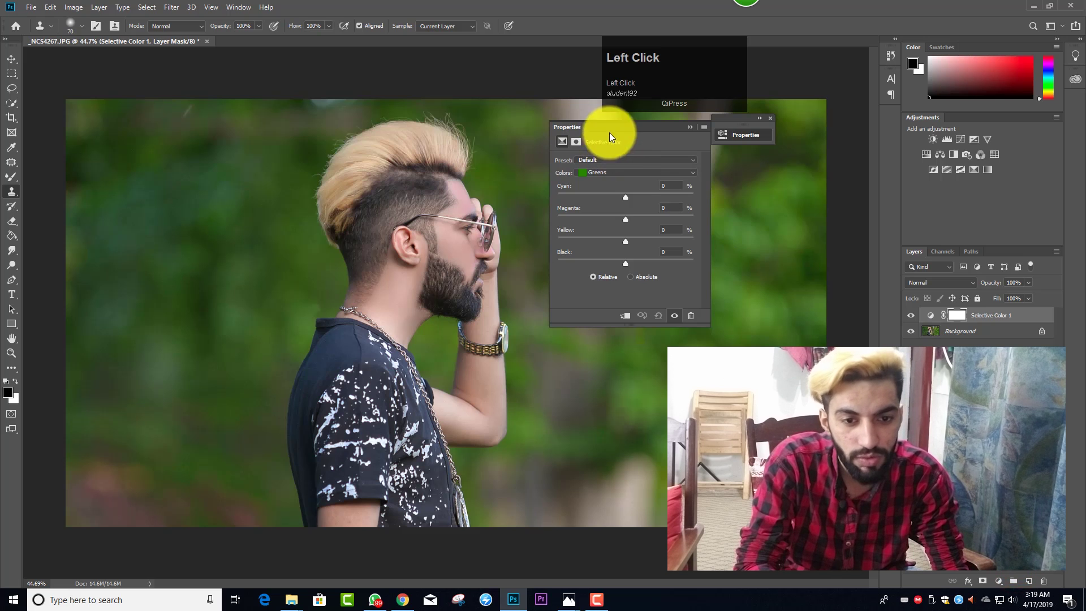
left_click_drag(625, 196, 566, 192)
mouse_move(625, 218)
left_mouse_down()
mouse_move(608, 218)
mouse_move(629, 219)
left_mouse_up()
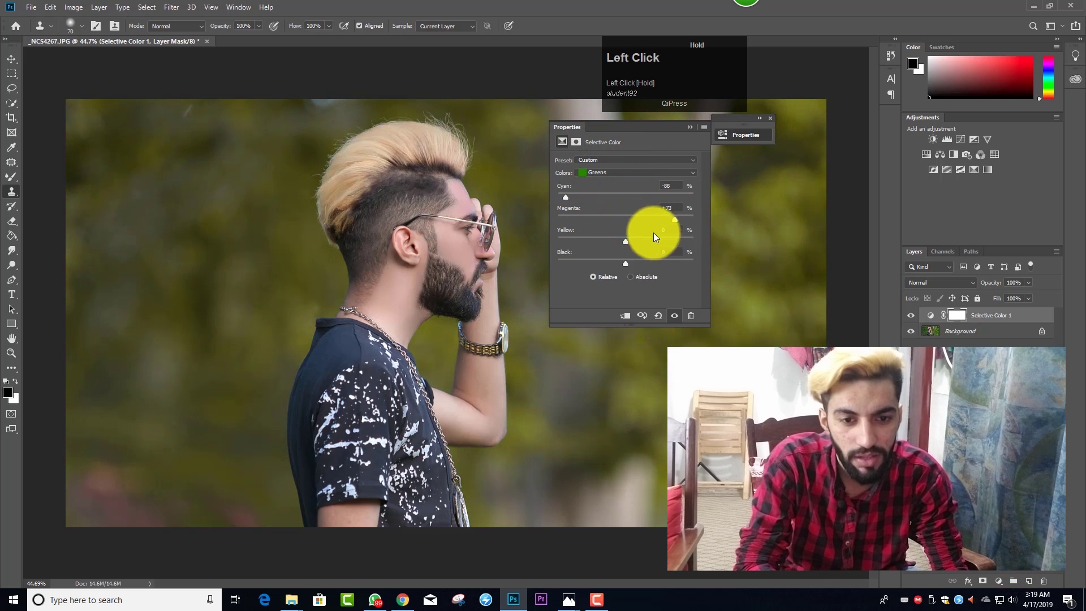
left_click_drag(582, 229, 575, 229)
left_click_drag(626, 262, 658, 260)
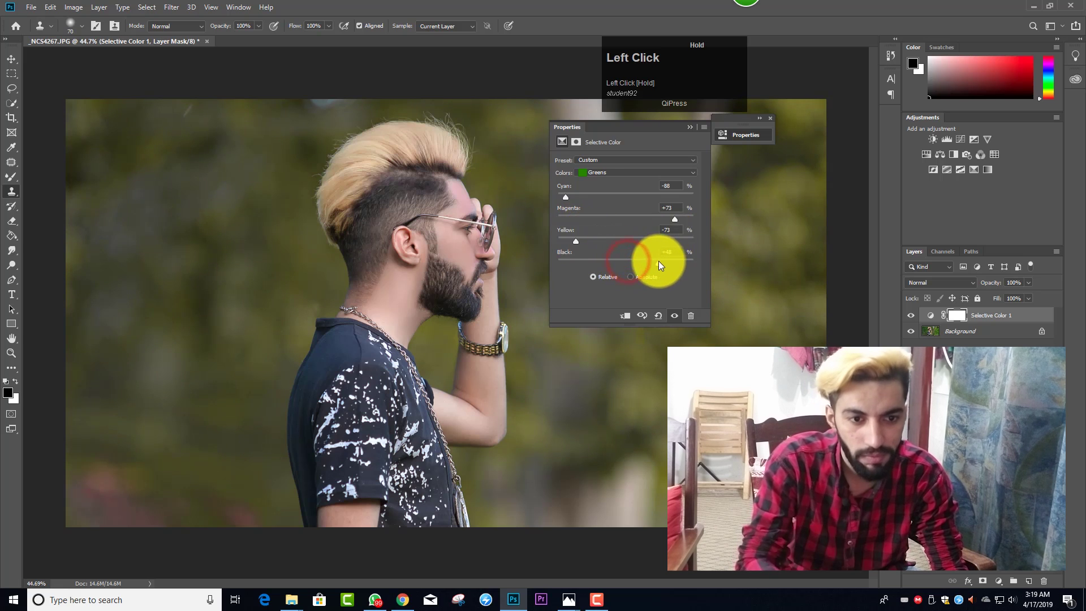
left_click(629, 172)
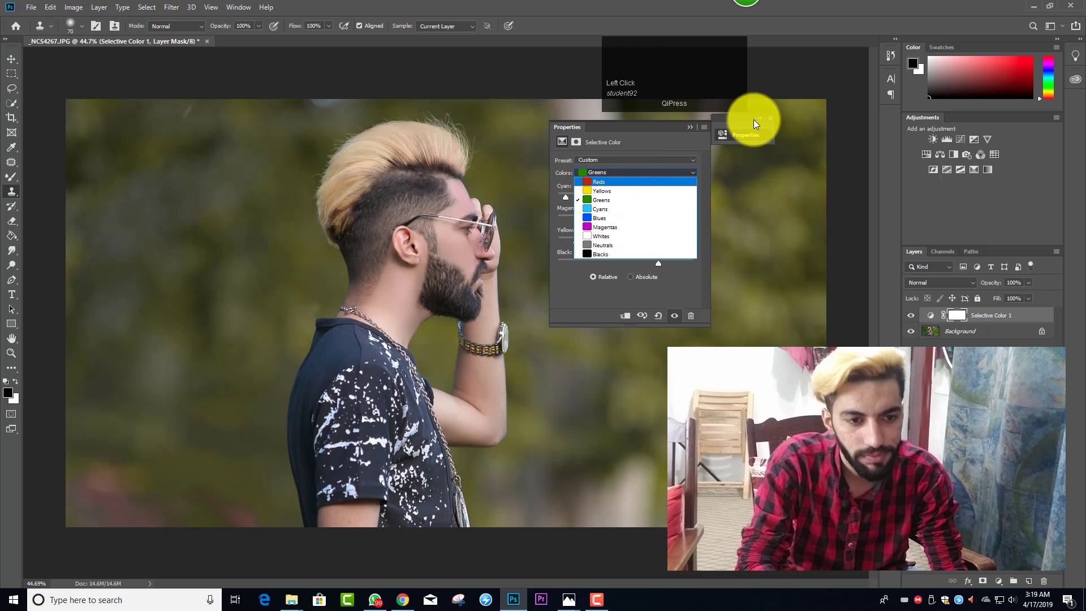
left_click(768, 120)
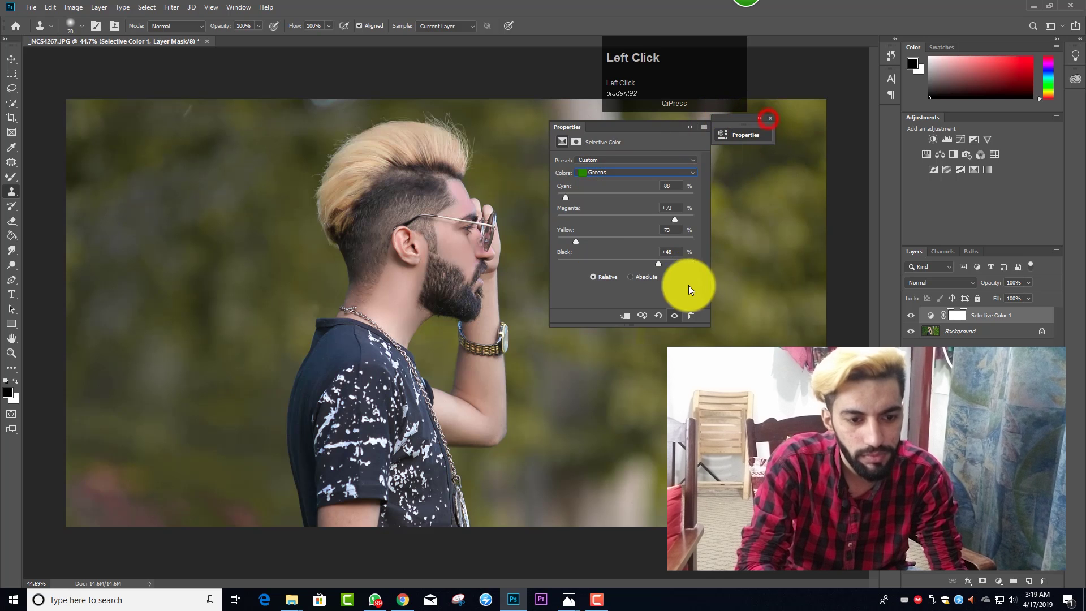
left_click(691, 128)
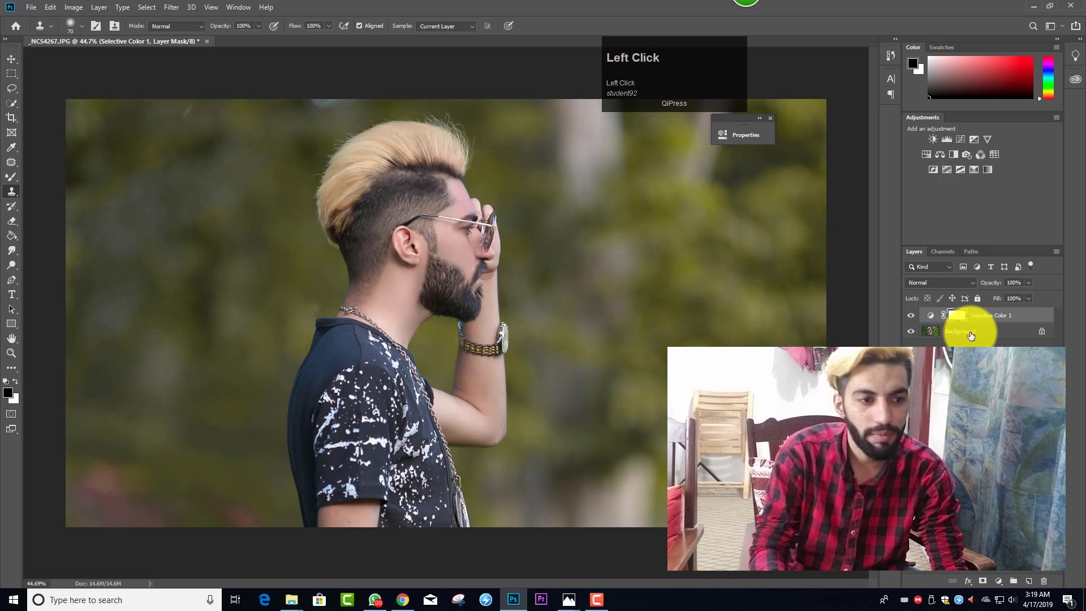
key("ctrl+shift+e")
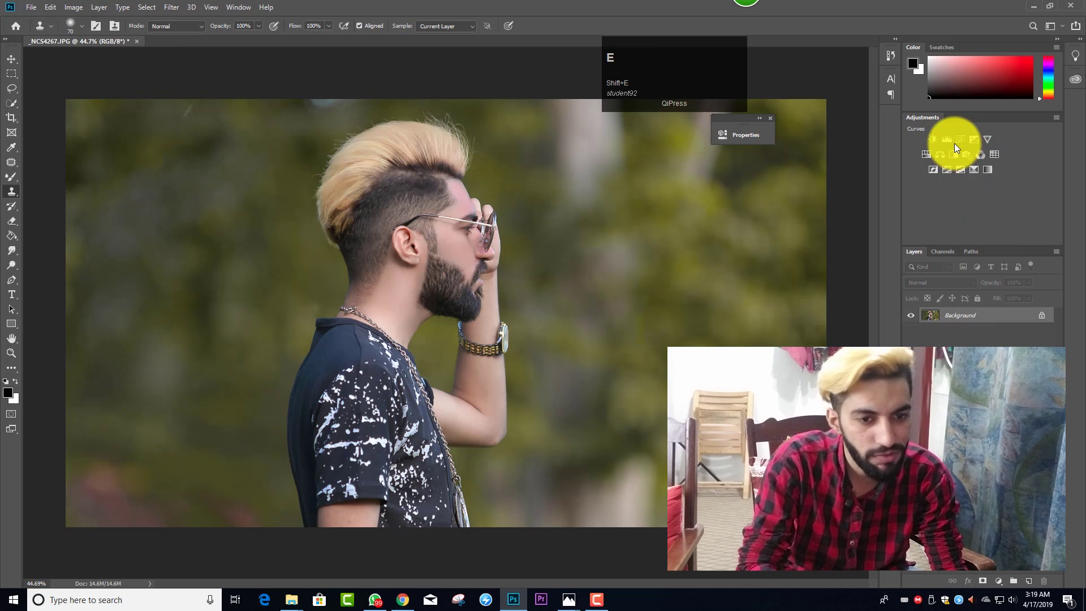
Add a Curves adjustment layer and slightly adjust the highlight and shadow endpoints of the RGB curve.
left_click(959, 143)
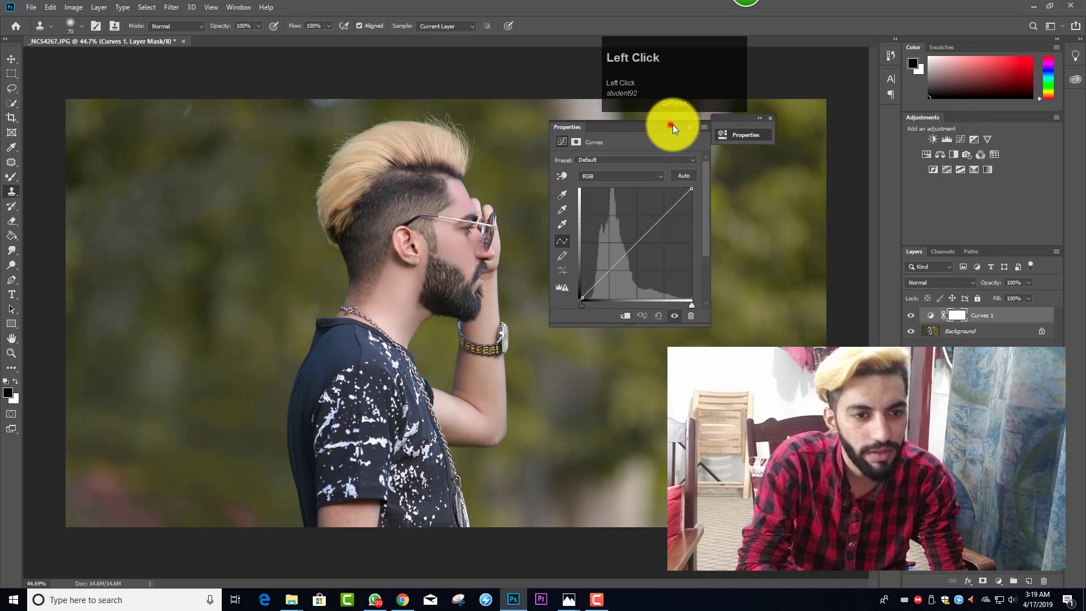
left_click_drag(670, 124, 805, 117)
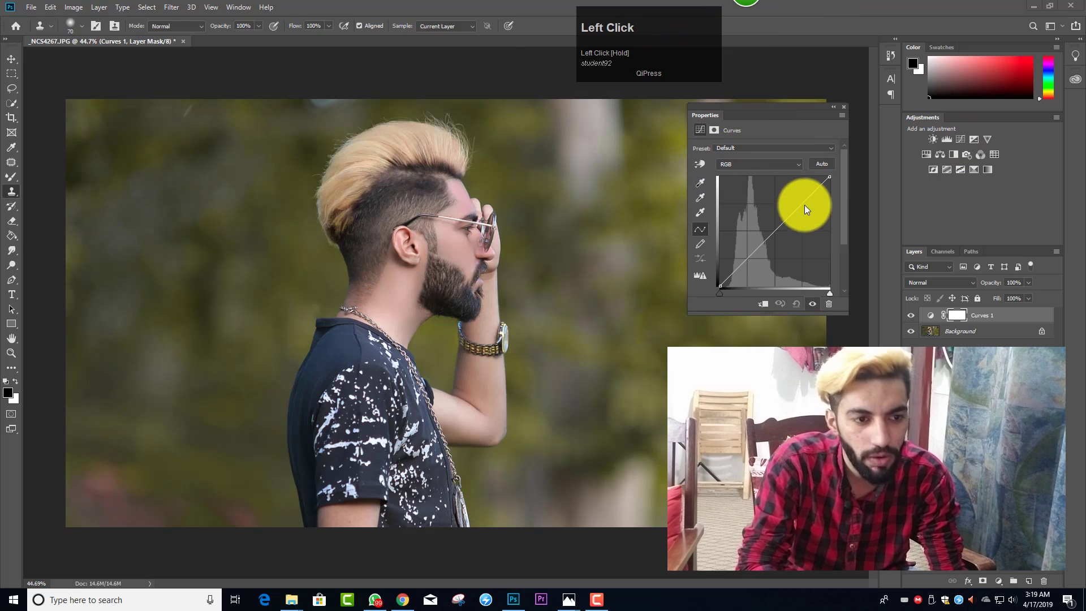
left_click_drag(829, 175, 828, 176)
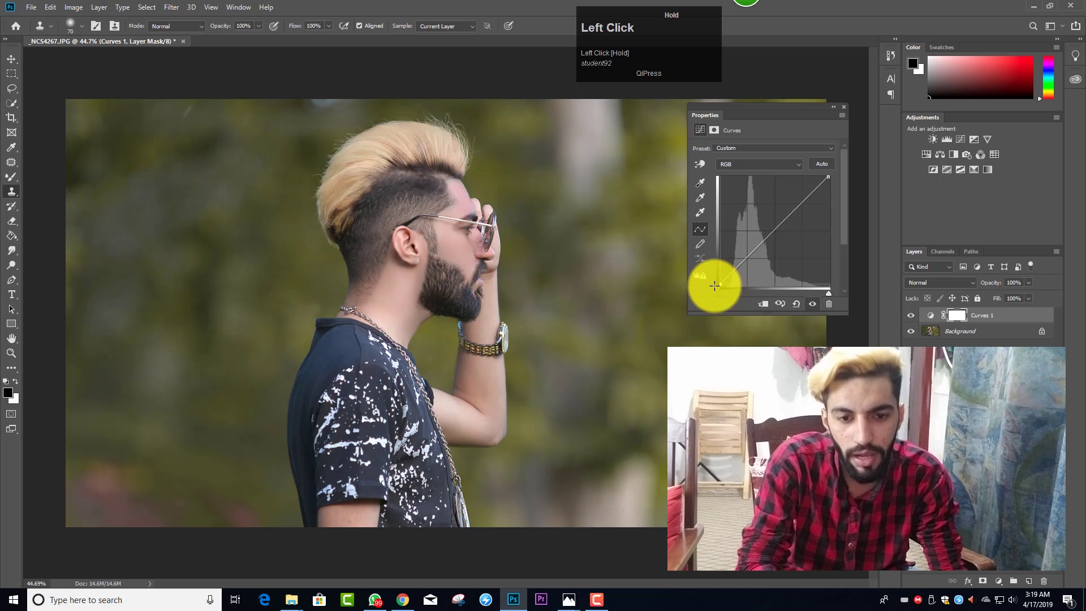
left_click_drag(714, 286, 719, 285)
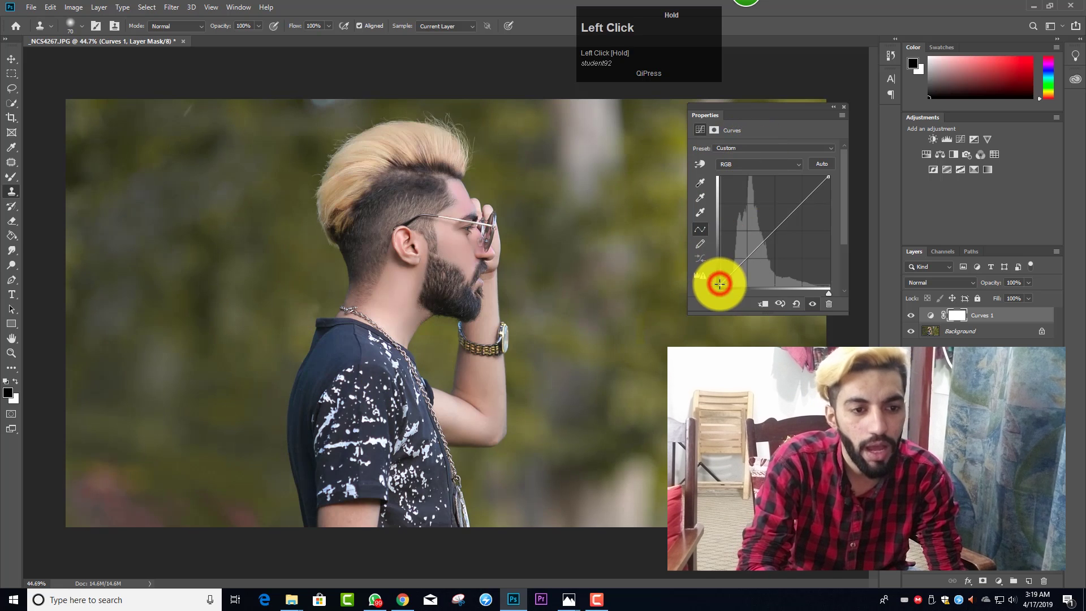
Shift the endpoints of the Red, Green and Blue curves for a warmer, faded tone, and merge the Curves layer into the Background.
left_click(750, 182)
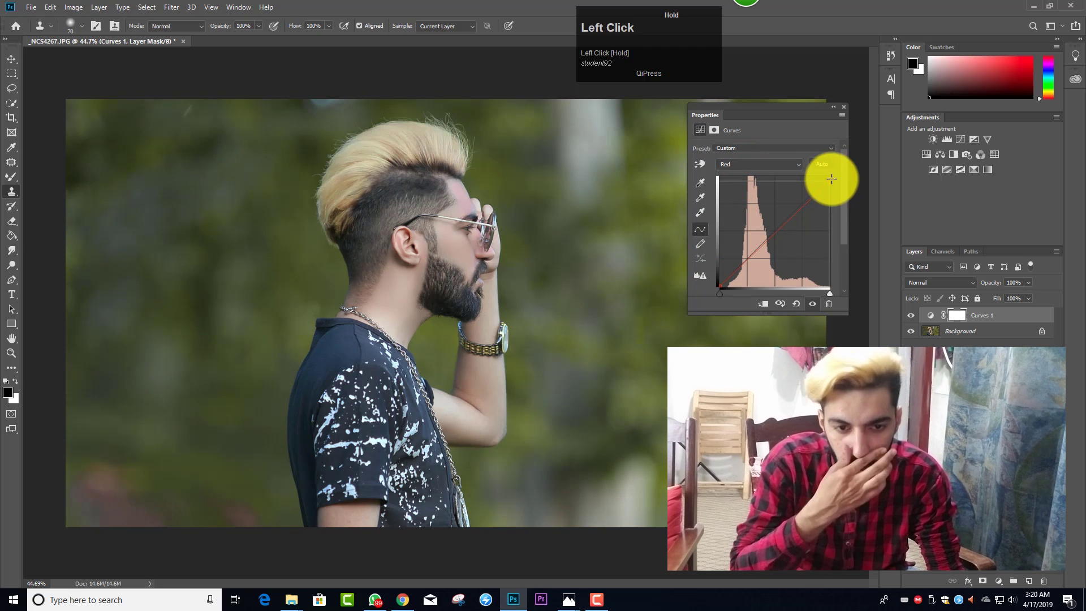
left_click_drag(830, 176, 830, 180)
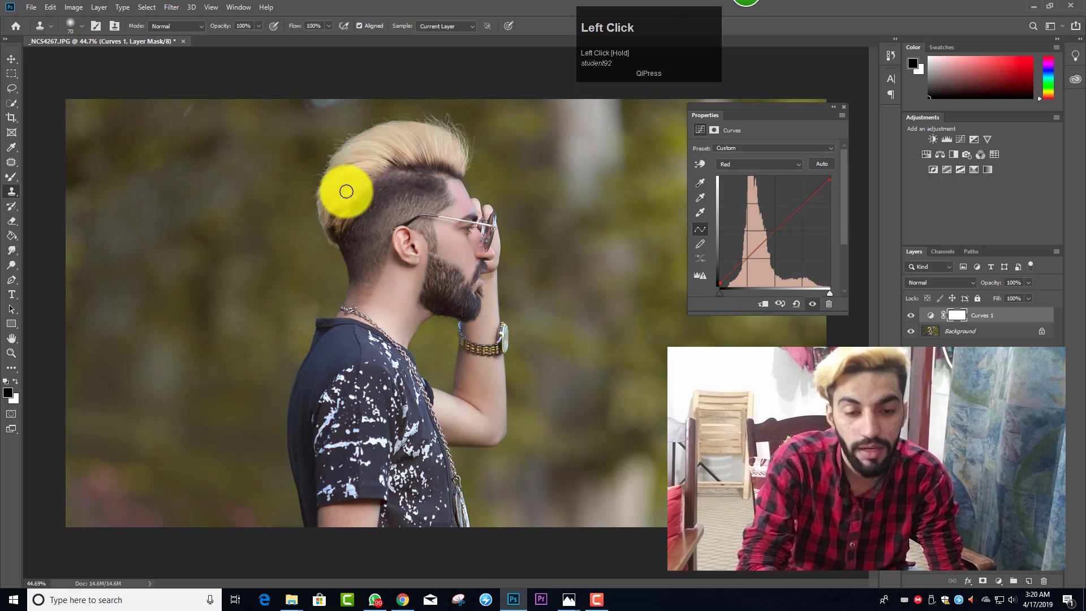
left_click(792, 163)
left_click(775, 193)
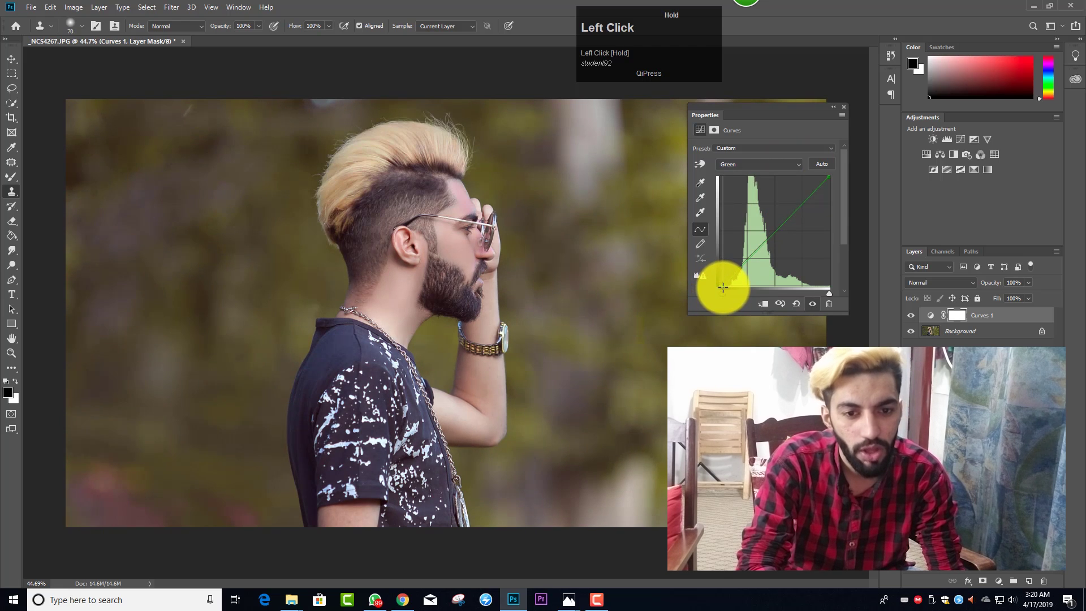
left_click_drag(775, 168, 827, 169)
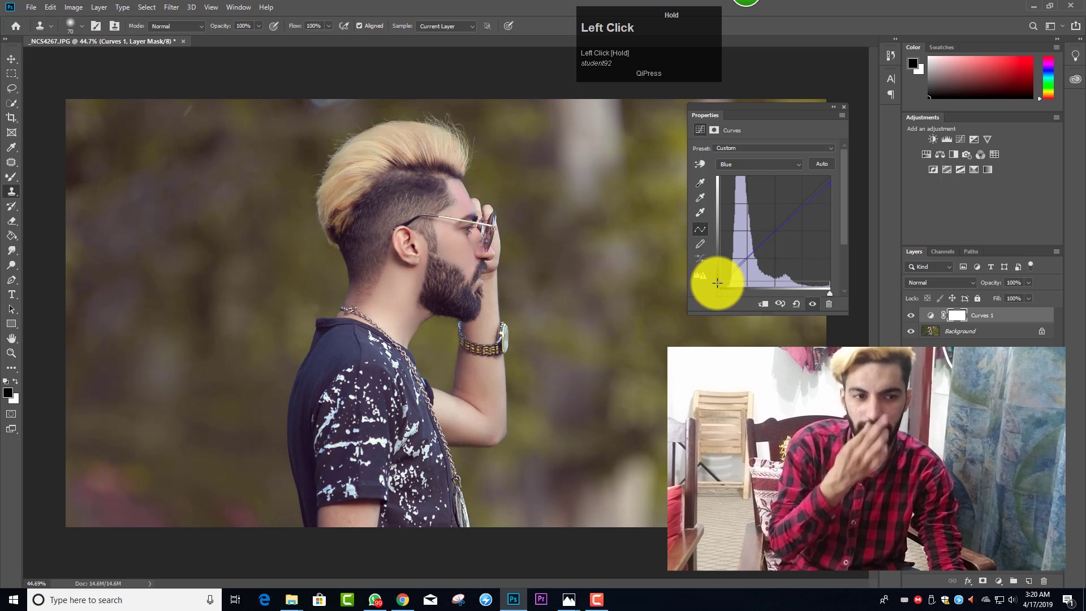
left_click(834, 107)
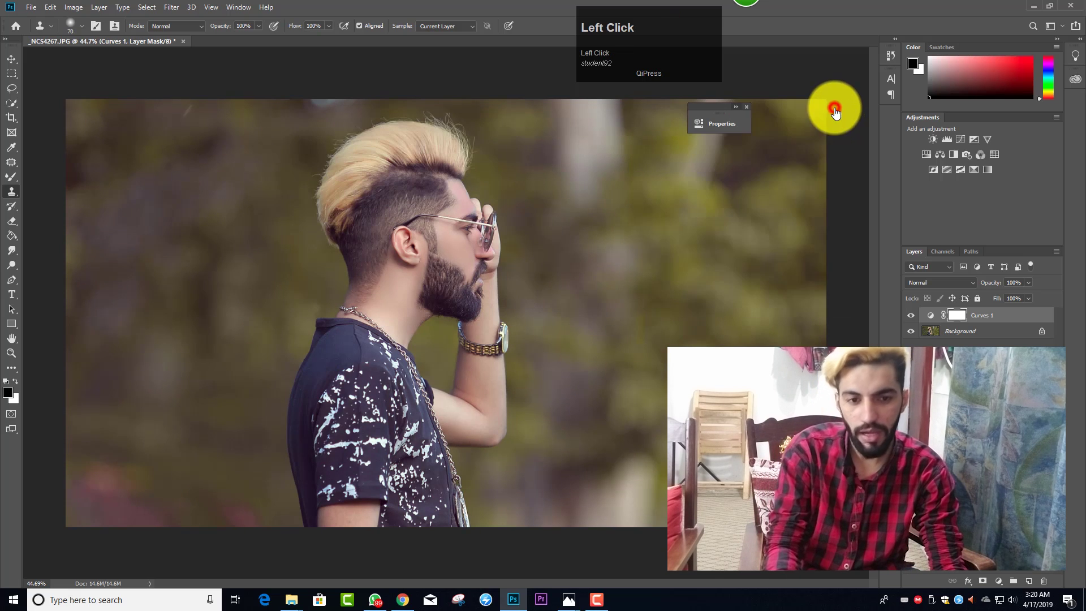
key("ctrl+e")
Apply a Camera Raw filter with the Post Crop Vignetting amount at -18 and inspect the portrait.
scroll(558, 240, "down", 3)
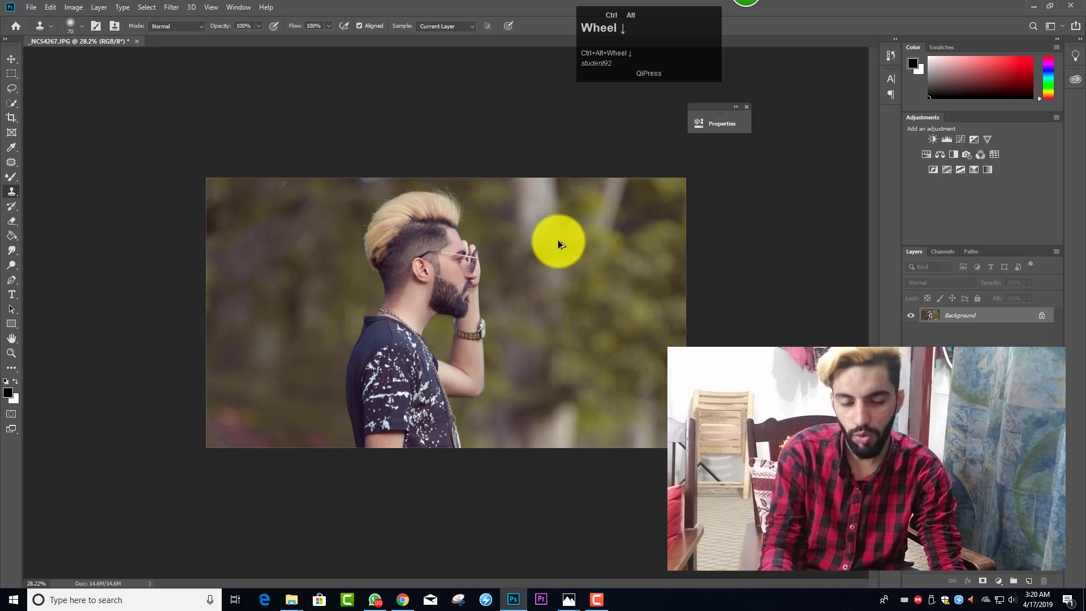
scroll(558, 240, "up", 2)
key("ctrl+shift+a")
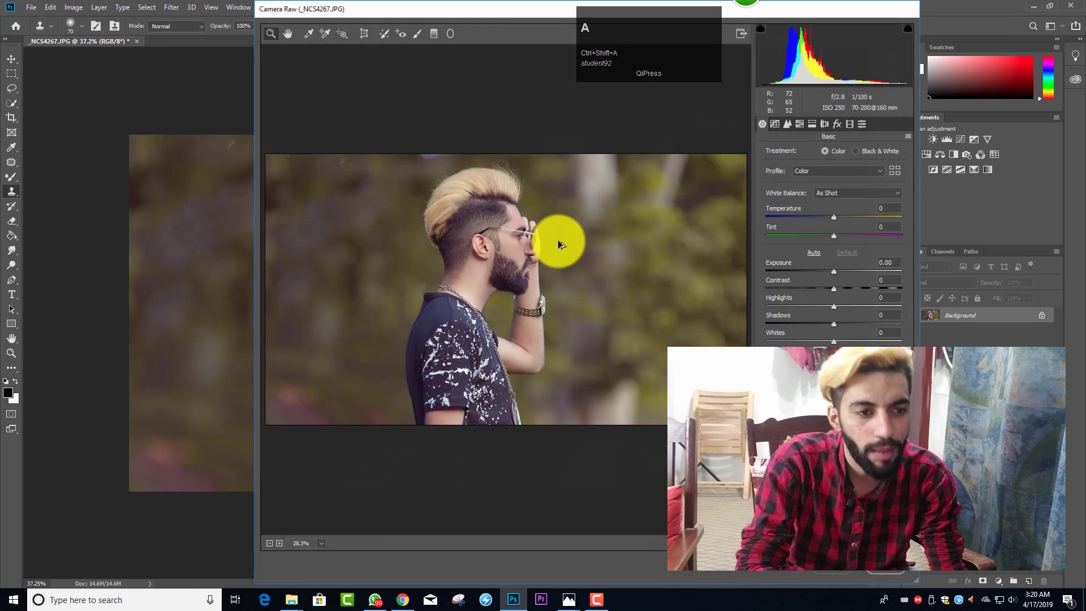
left_click(837, 124)
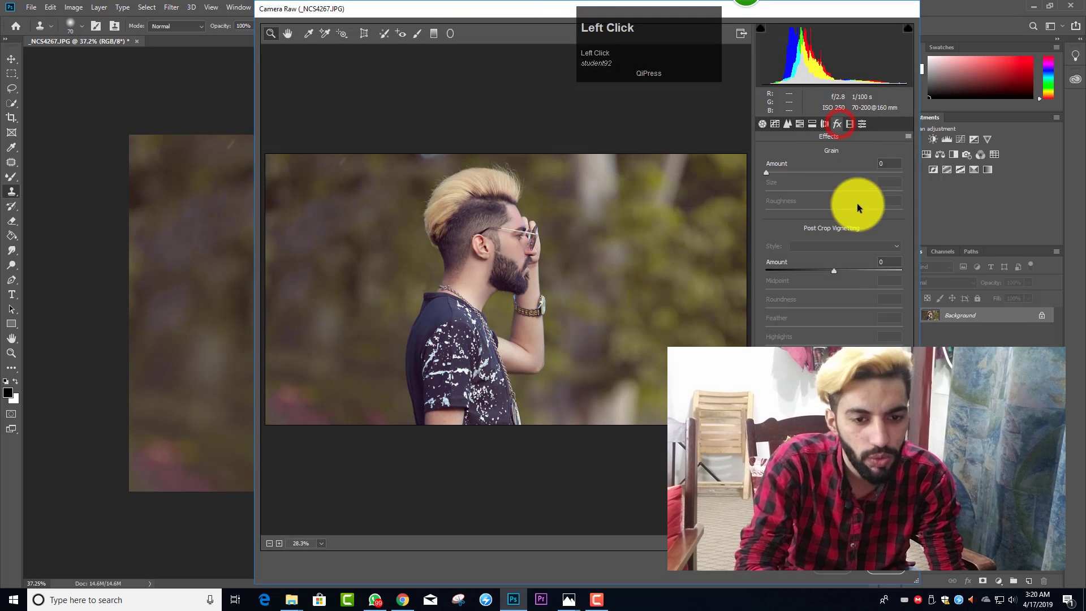
left_click(830, 268)
left_click_drag(830, 269, 820, 266)
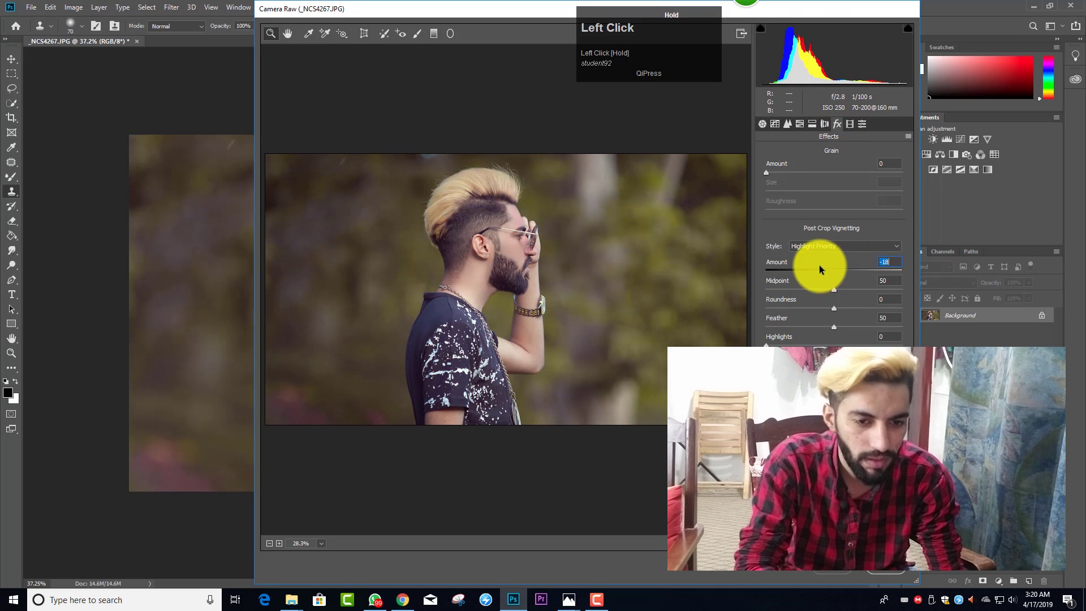
left_click(886, 570)
scroll(469, 249, "up", 4)
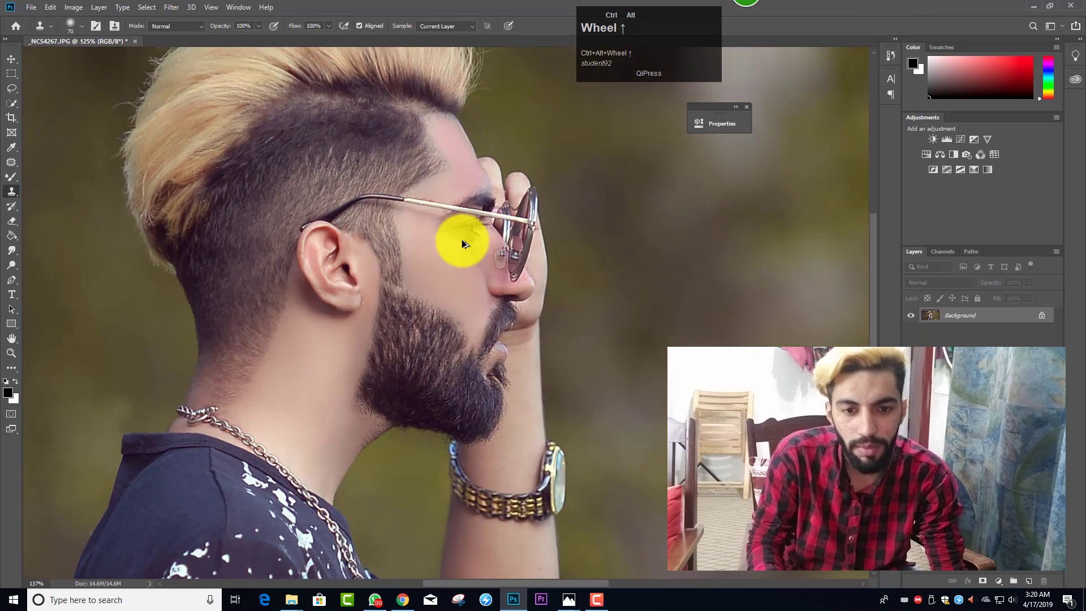
scroll(463, 245, "down", 3)
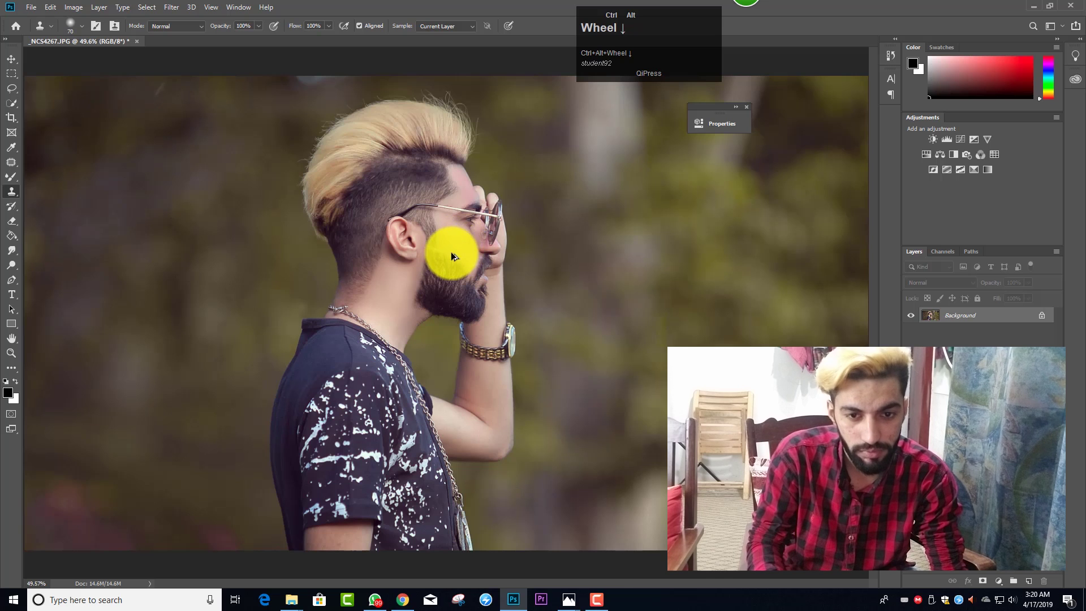
scroll(450, 252, "down", 2)
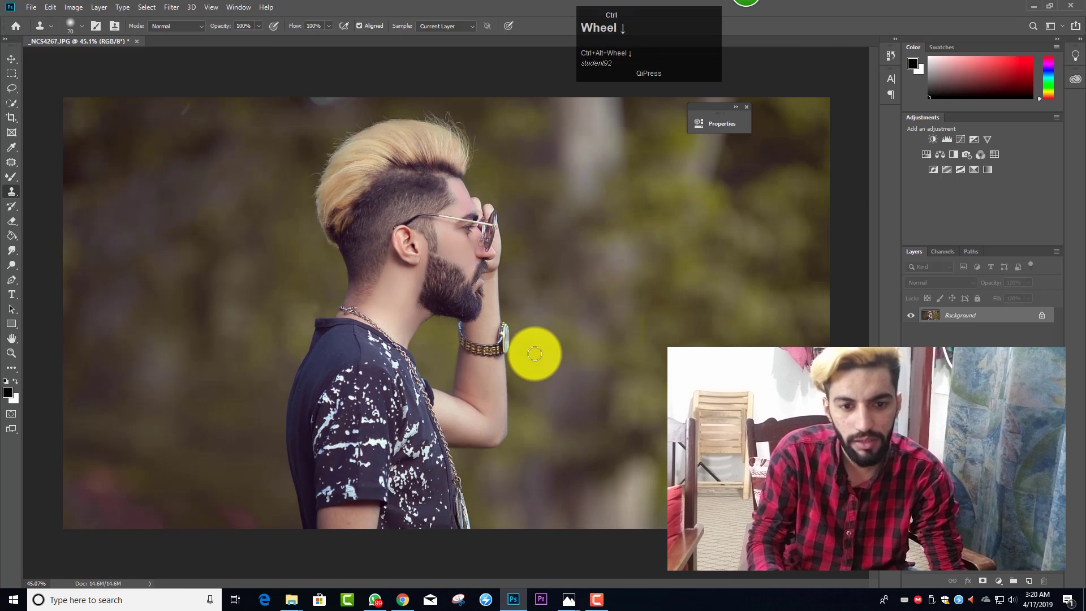
scroll(540, 344, "down", 4)
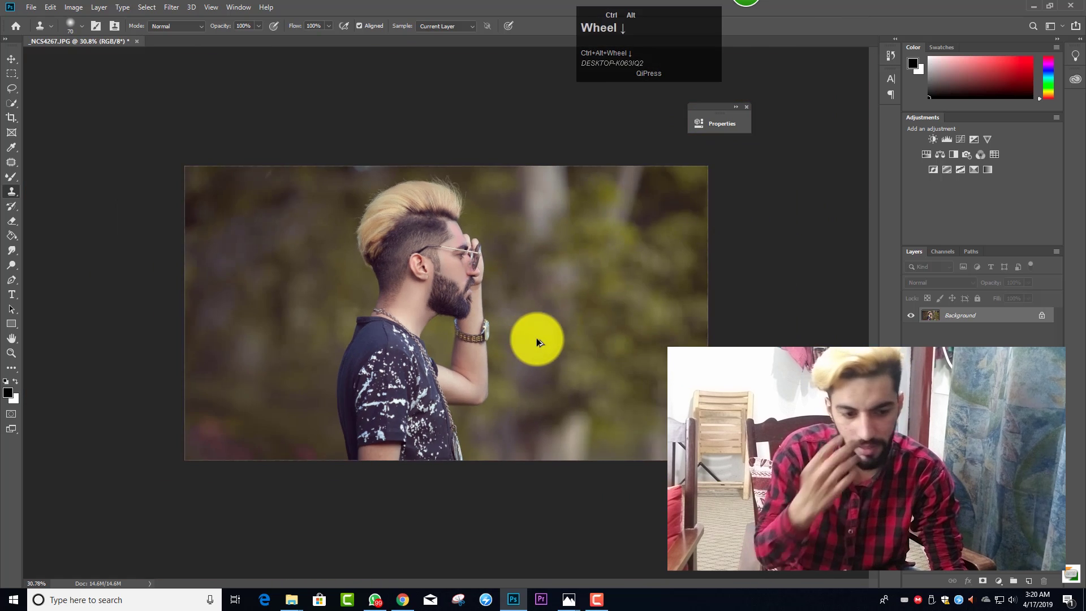
left_click(1014, 581)
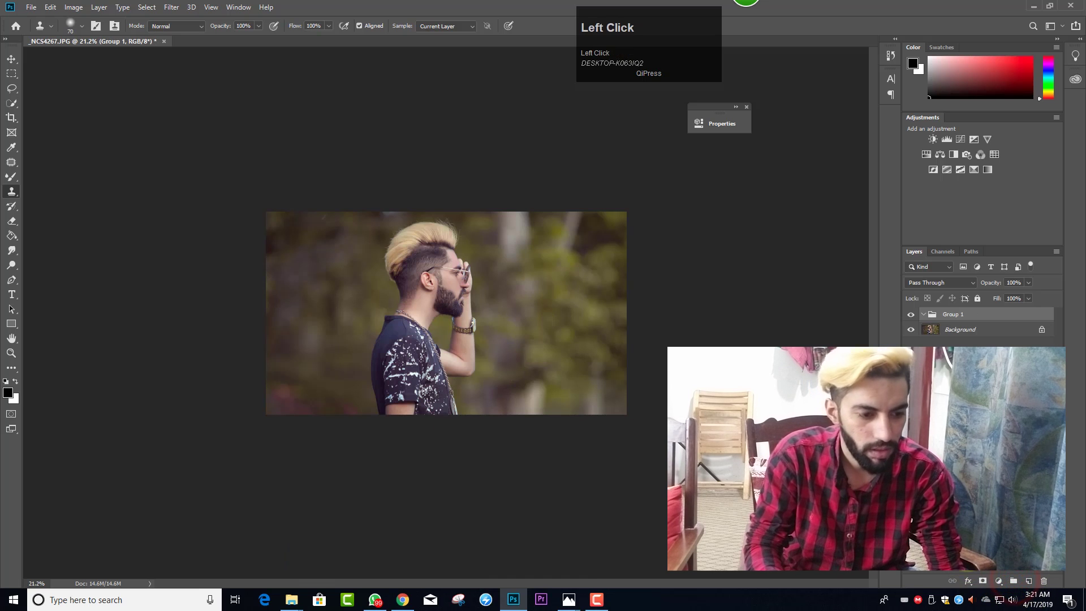
key("ctrl+z")
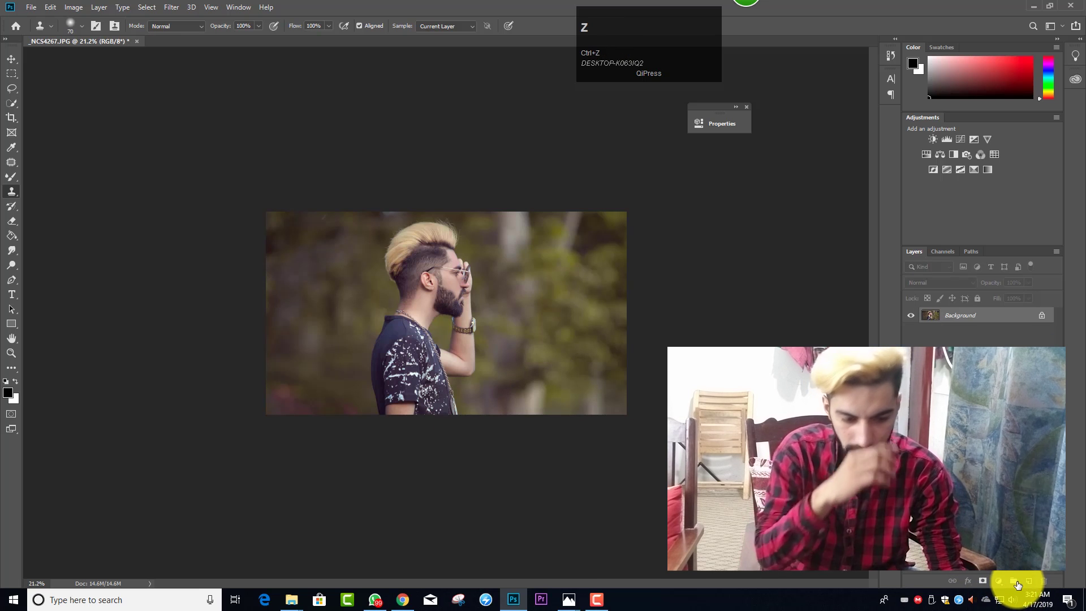
left_click(1016, 582)
key("ctrl+z")
Add a new empty layer above the Background and choose a soft round Brush with white as the foreground colour.
left_click(1029, 582)
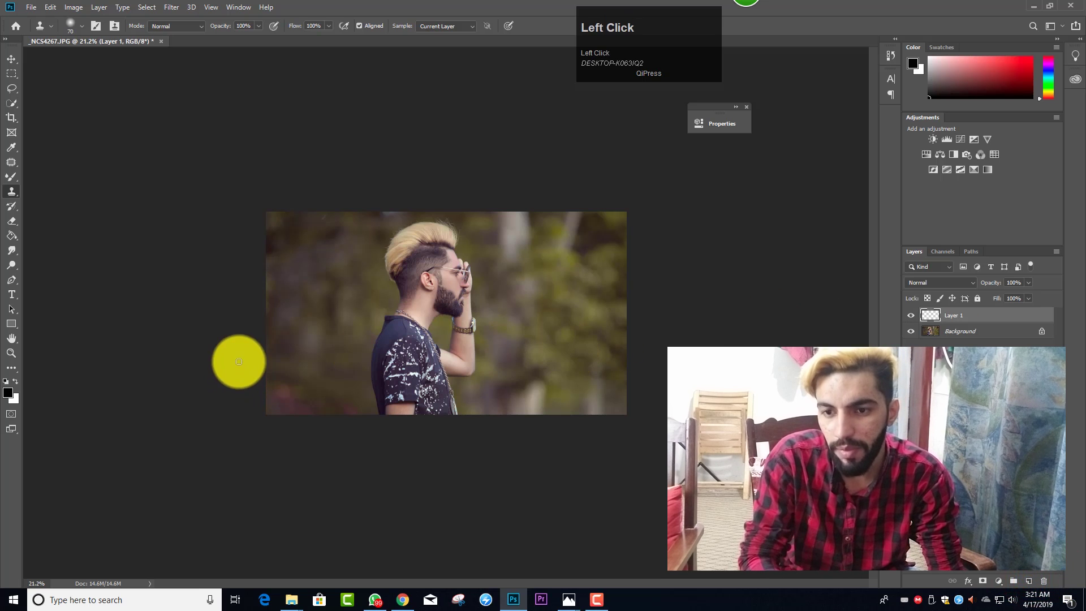
key("x")
right_click(12, 176)
left_click(39, 174)
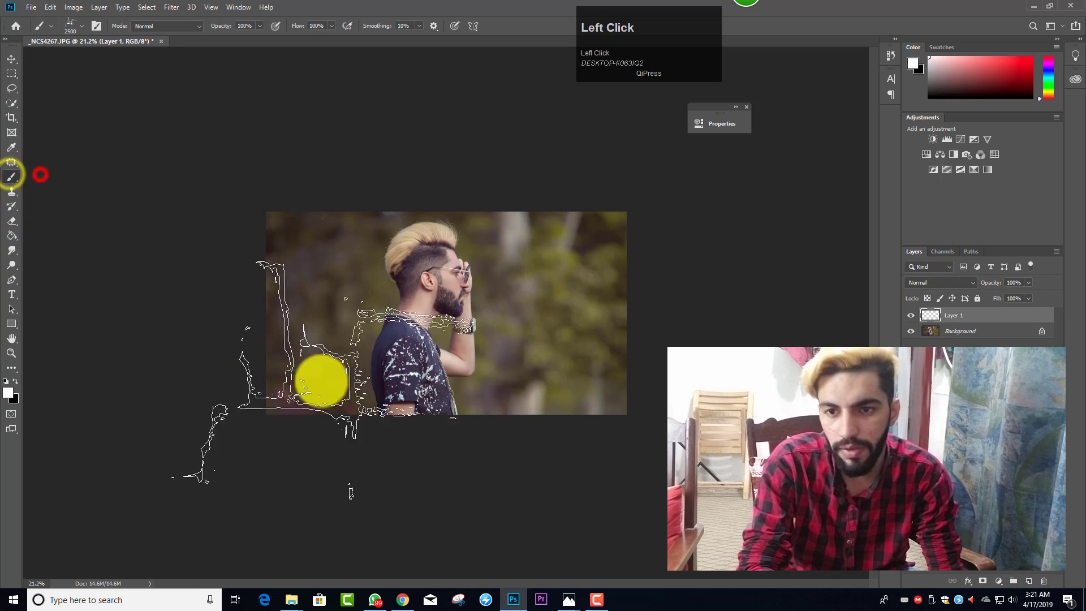
left_click(83, 25)
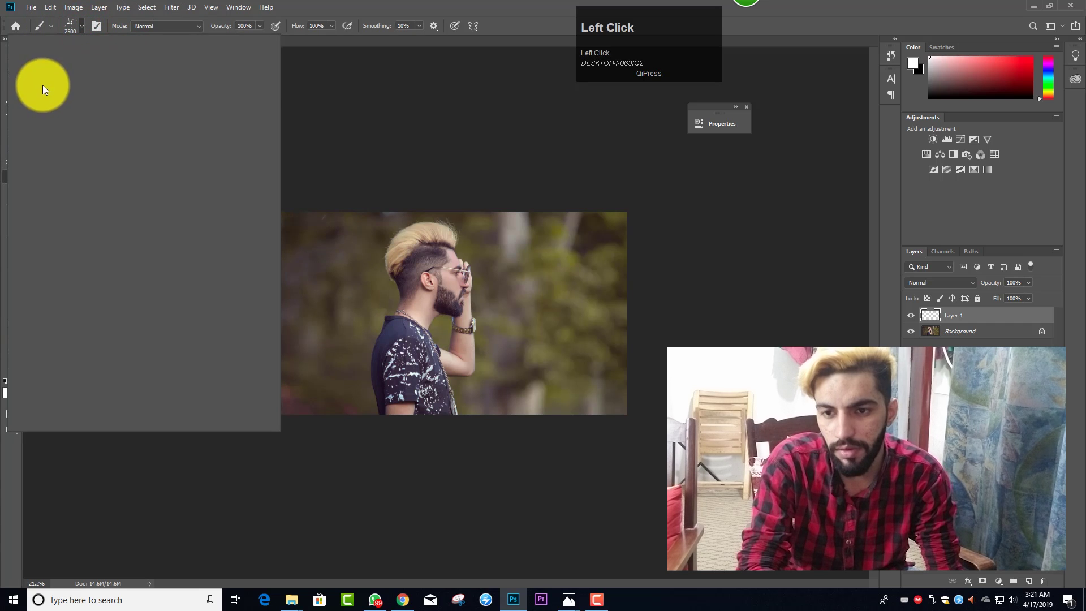
left_click(24, 111)
key("s")
left_click(374, 116)
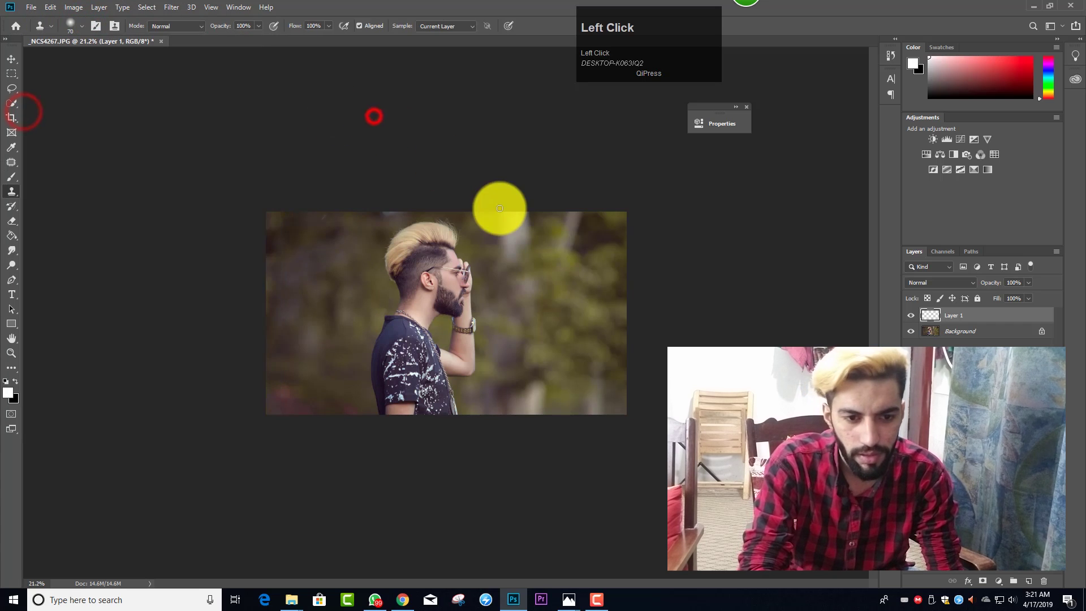
Try a single 2500 px soft white brush dab over the background in front of the man.
key("bracketright")
key("bracketright")
key("bracketright")
key("bracketright")
key("bracketright")
key("bracketright")
key("bracketright")
key("bracketright")
key("bracketright")
key("bracketright")
key("bracketright")
key("bracketright")
key("bracketright")
key("bracketright")
key("bracketright")
left_click(597, 304)
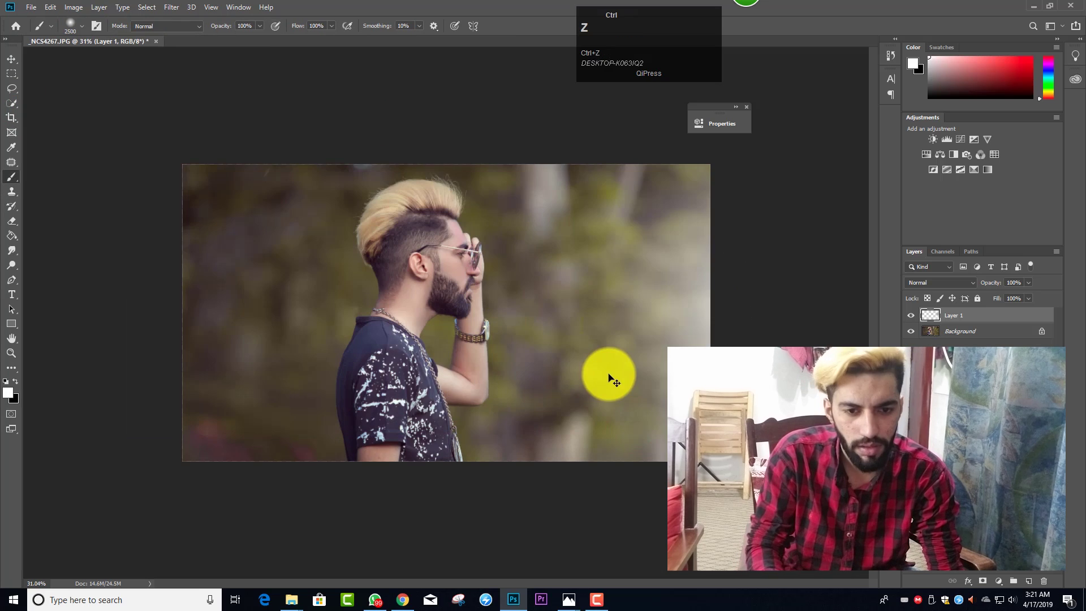
key("ctrl+z")
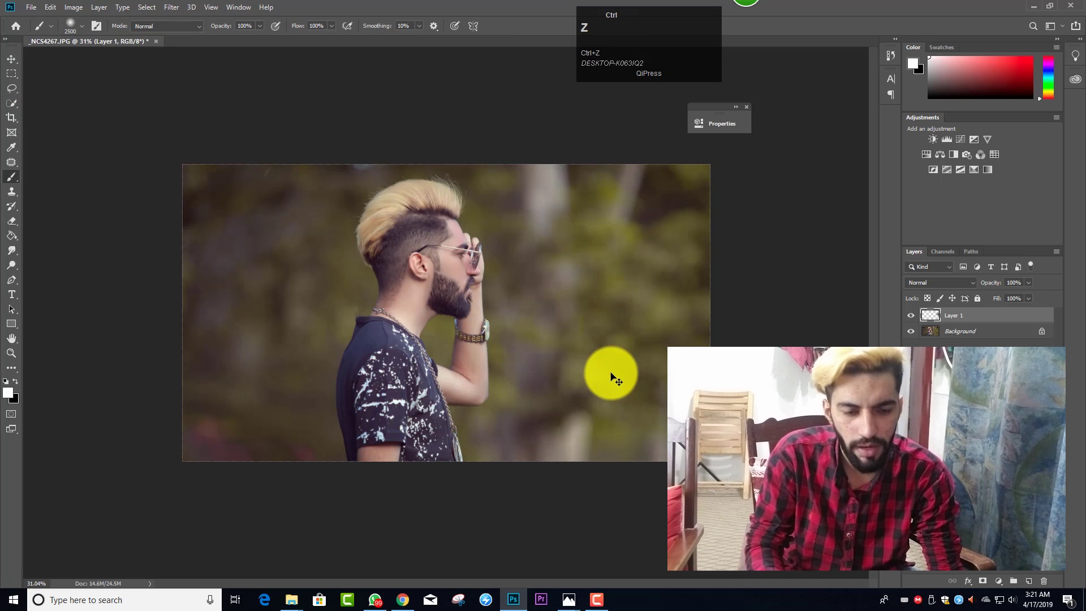
Reduce the brush to 1300 px and paint one soft white spot on the new layer, in the background before the man's face.
scroll(588, 357, "down", 2, "ctrl+alt")
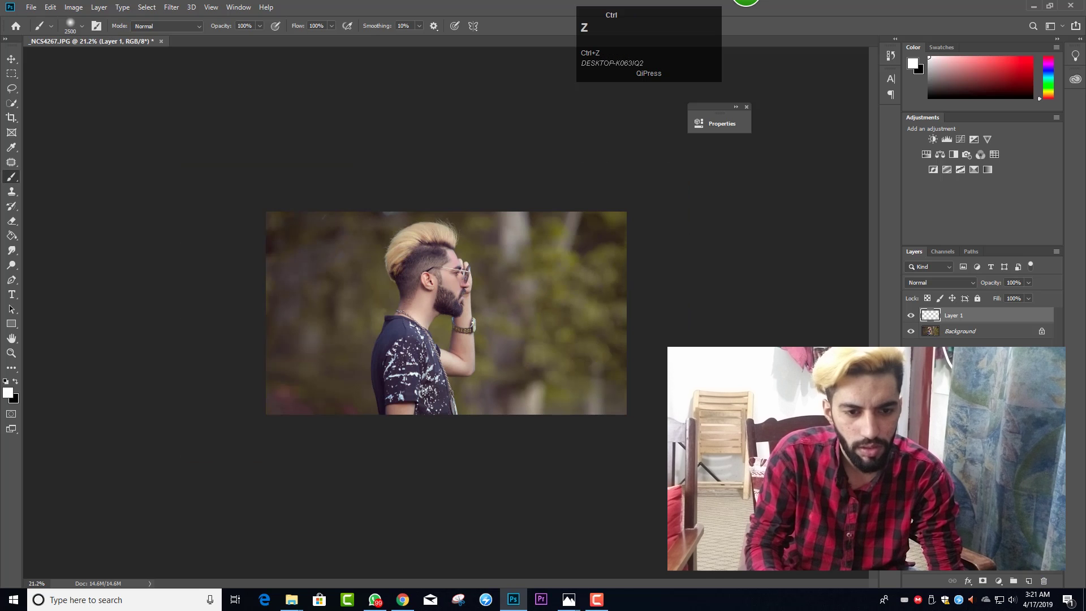
key("bracketleft")
key("bracketleft")
key("bracketleft")
key("bracketleft")
key("bracketleft")
key("bracketleft")
key("bracketleft")
key("bracketleft")
key("bracketleft")
key("bracketleft")
key("bracketleft")
key("bracketleft")
left_click(560, 308)
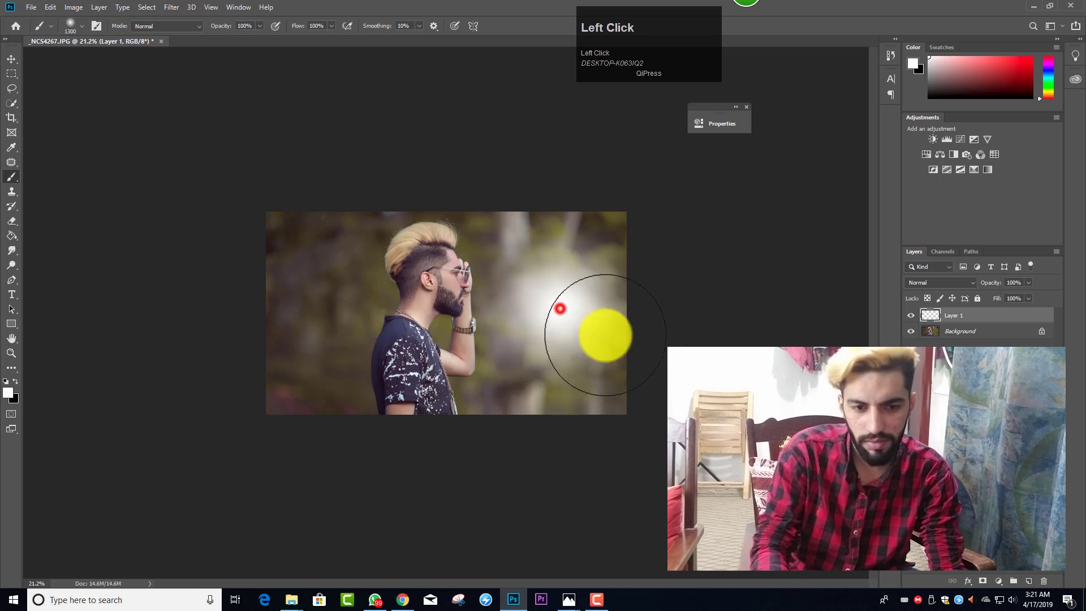
Scale the white spot to about 190%, move it over the photo edge the man faces, and merge it into the Background.
key("ctrl+t")
left_click_drag(623, 211, 815, 80)
left_click_drag(742, 180, 753, 252)
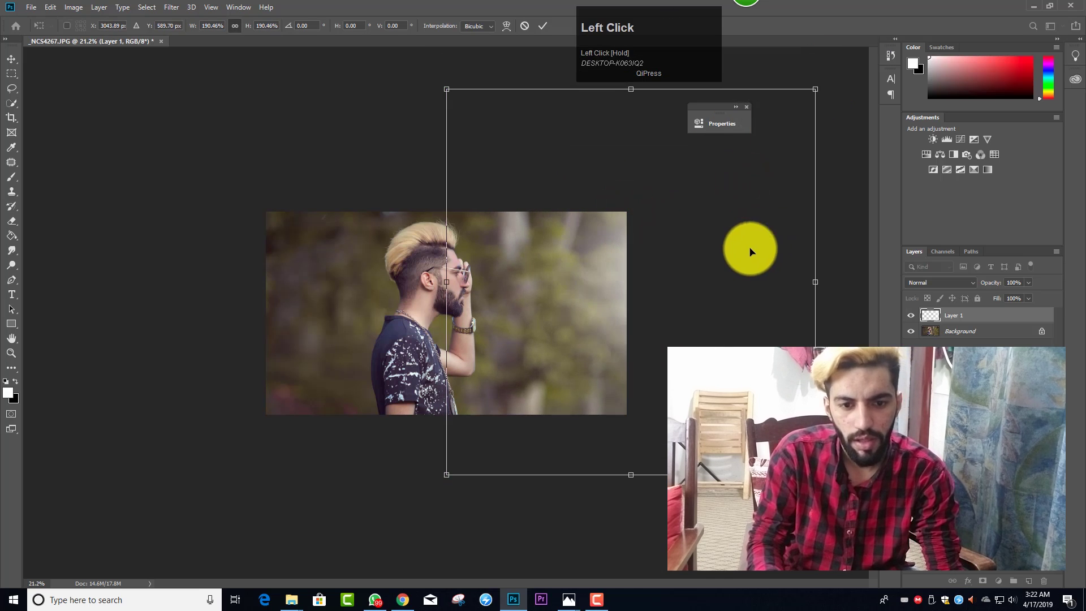
left_click(543, 25)
scroll(503, 242, "up", 4)
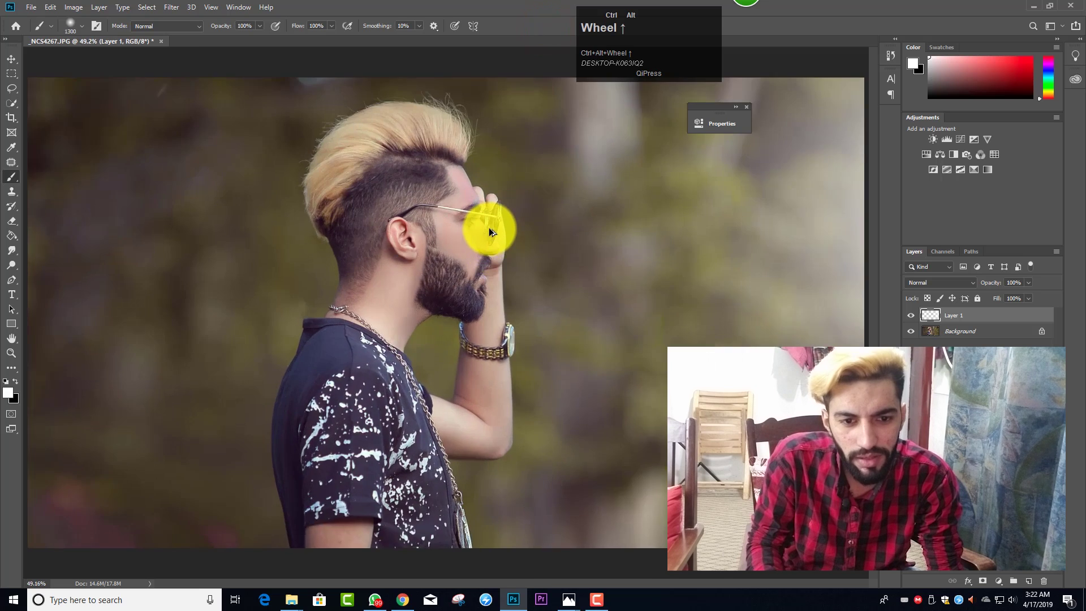
scroll(489, 227, "up", 2)
scroll(485, 216, "down", 4)
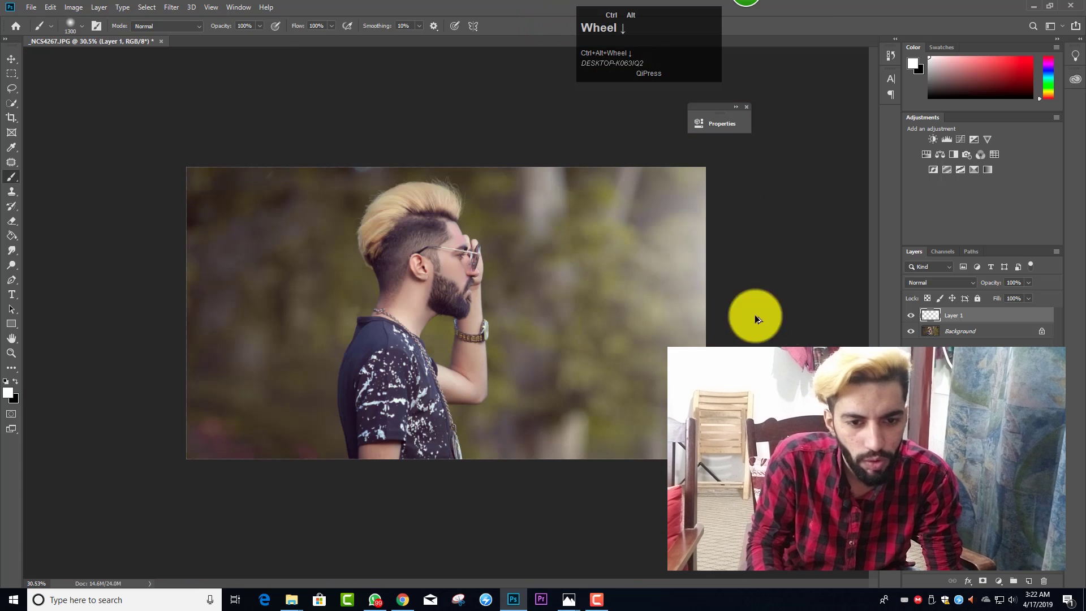
left_click(909, 315)
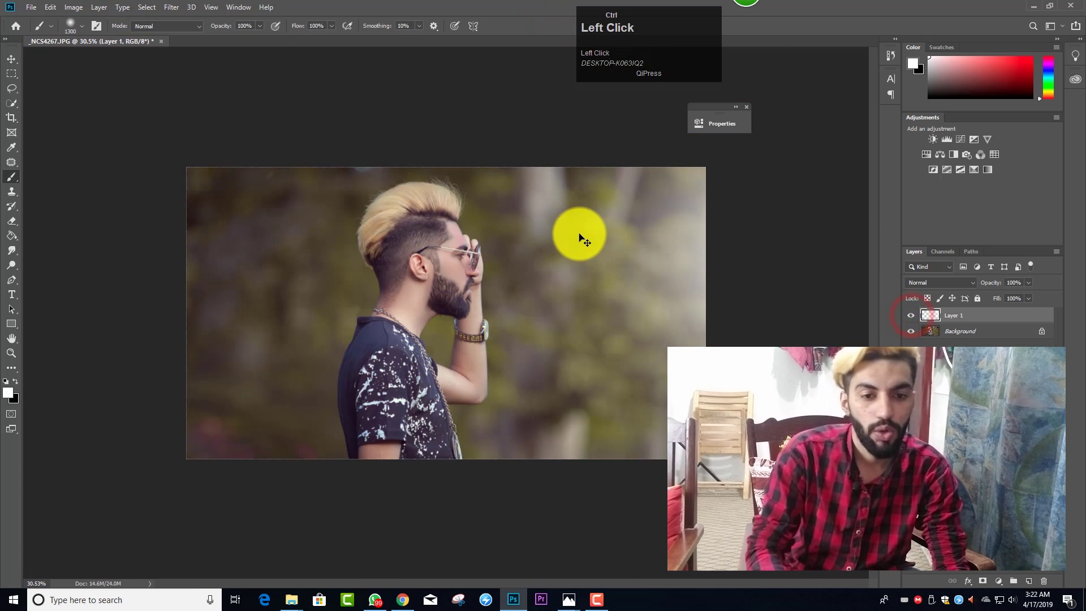
key("ctrl+e")
Start a new Camera Raw filter and set the Reds luminance to +10 in the HSL adjustments.
key("ctrl+shift+a")
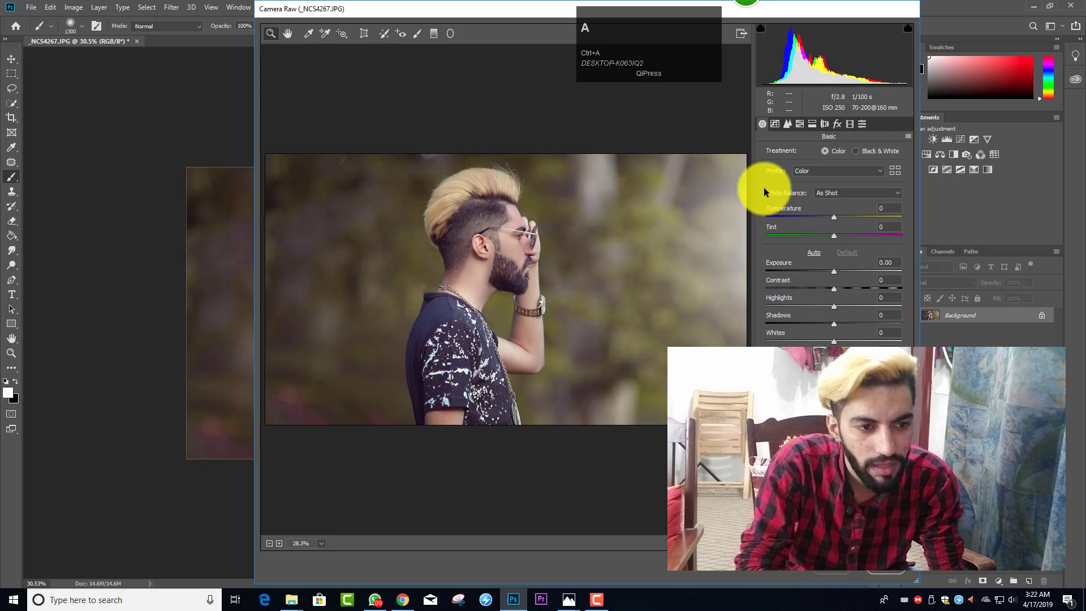
left_click(804, 128)
left_click_drag(835, 189, 844, 189)
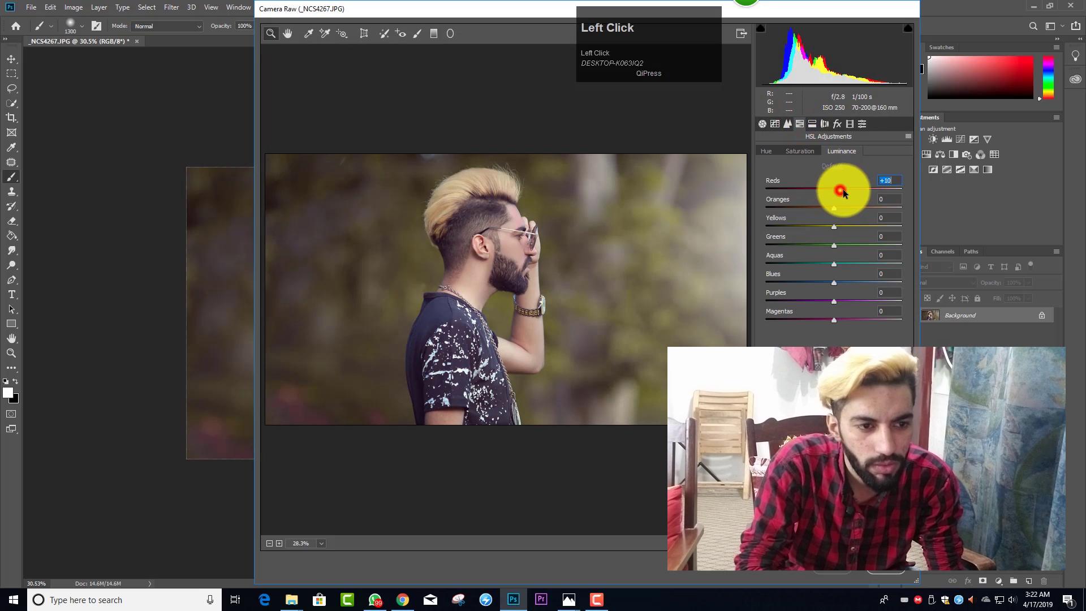
Set the HSL saturation to Reds -50, Oranges -8 and Yellows -11, adjust Greens and Aquas, and apply the filter.
left_click(813, 150)
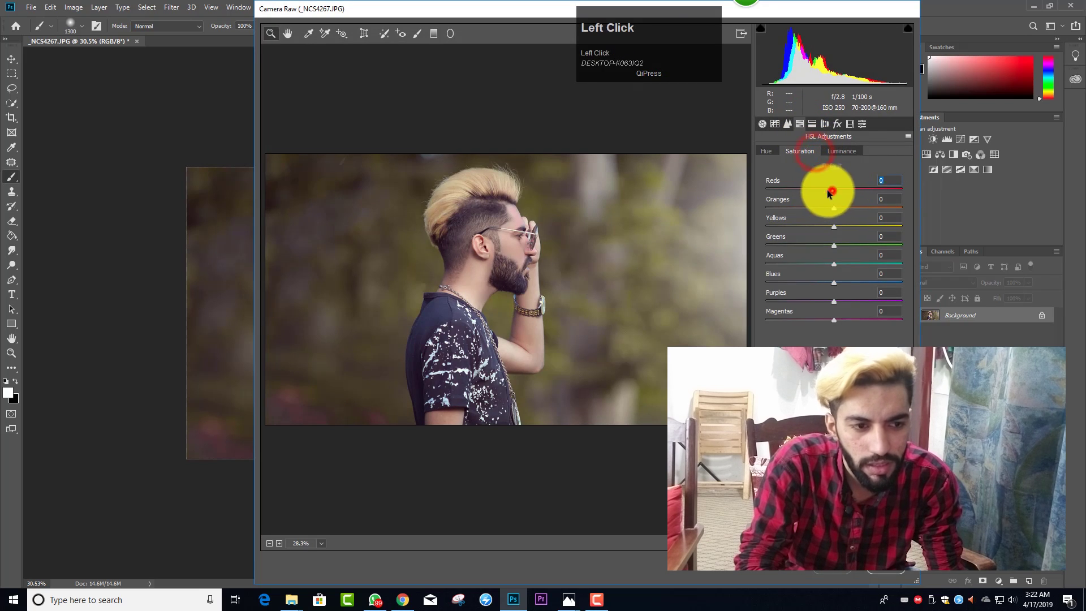
left_click_drag(806, 191, 799, 188)
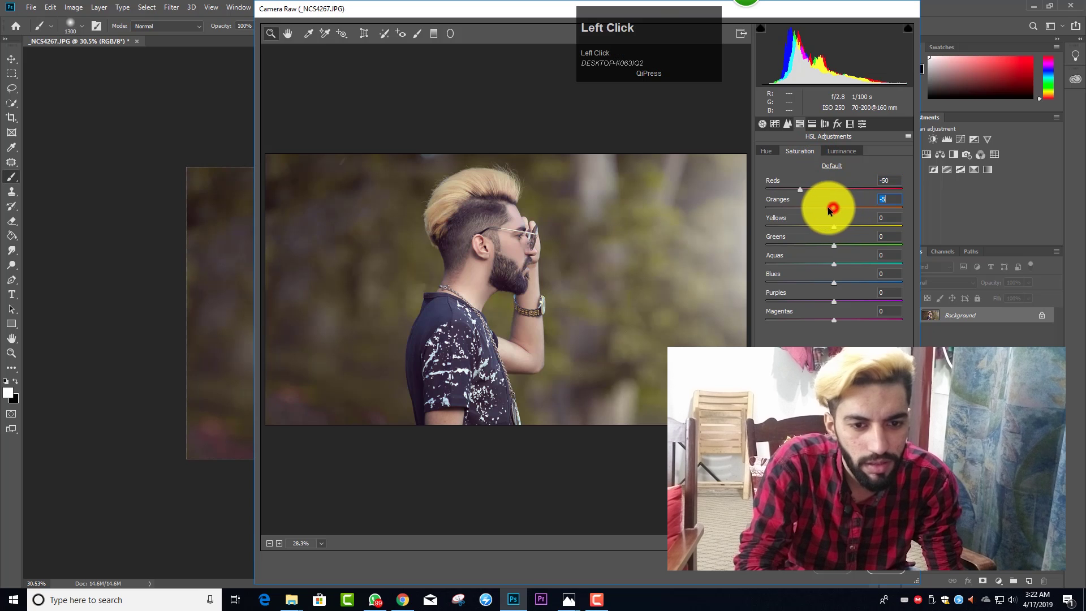
mouse_move(835, 226)
left_mouse_down()
mouse_move(788, 218)
mouse_move(826, 227)
left_mouse_up()
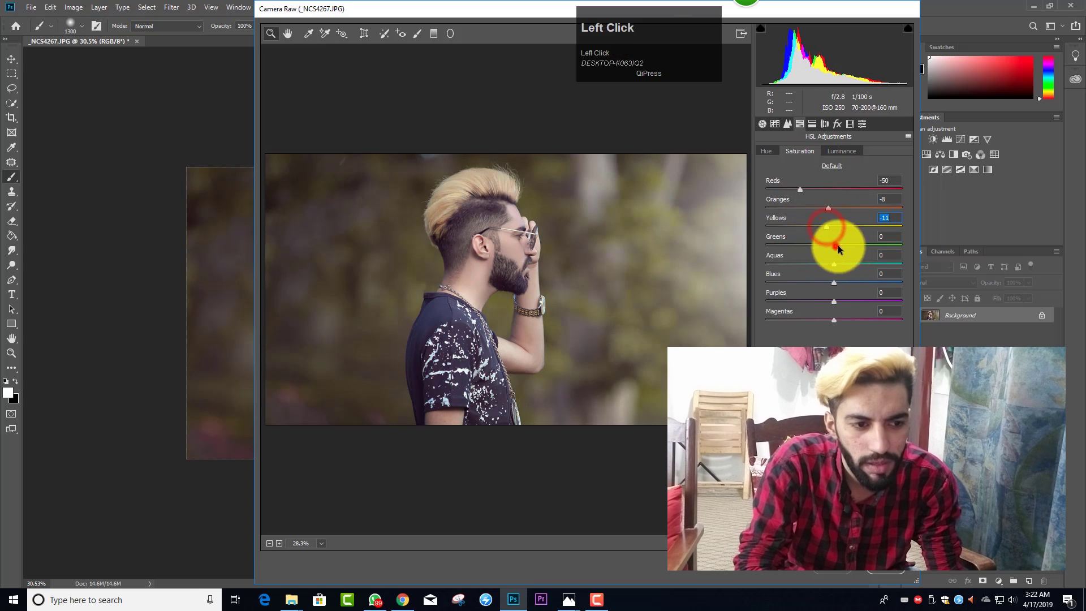
left_click_drag(904, 246, 904, 245)
left_click_drag(836, 266, 892, 264)
left_click(891, 573)
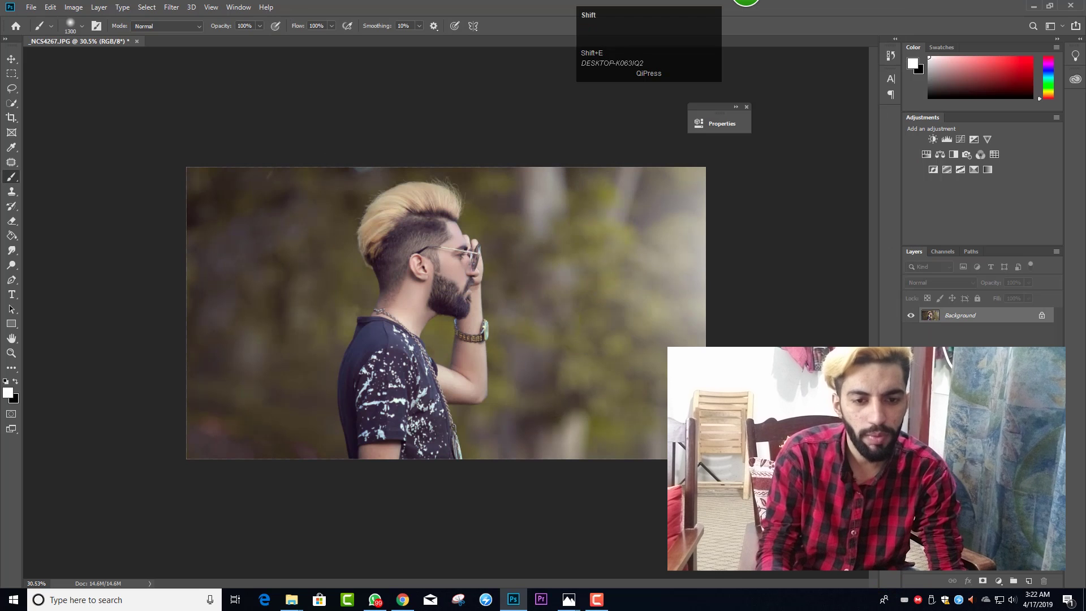
Apply another Camera Raw filter with Contrast +7, Highlights +6, Shadows -16 and Whites +13, and inspect the portrait.
key("shift+a")
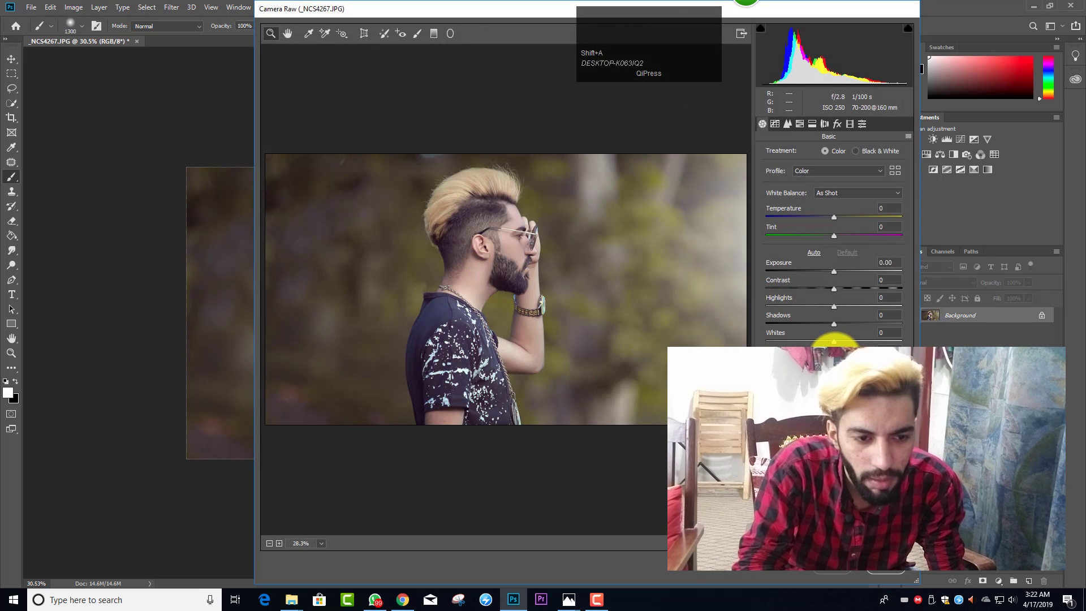
left_click_drag(831, 341, 839, 288)
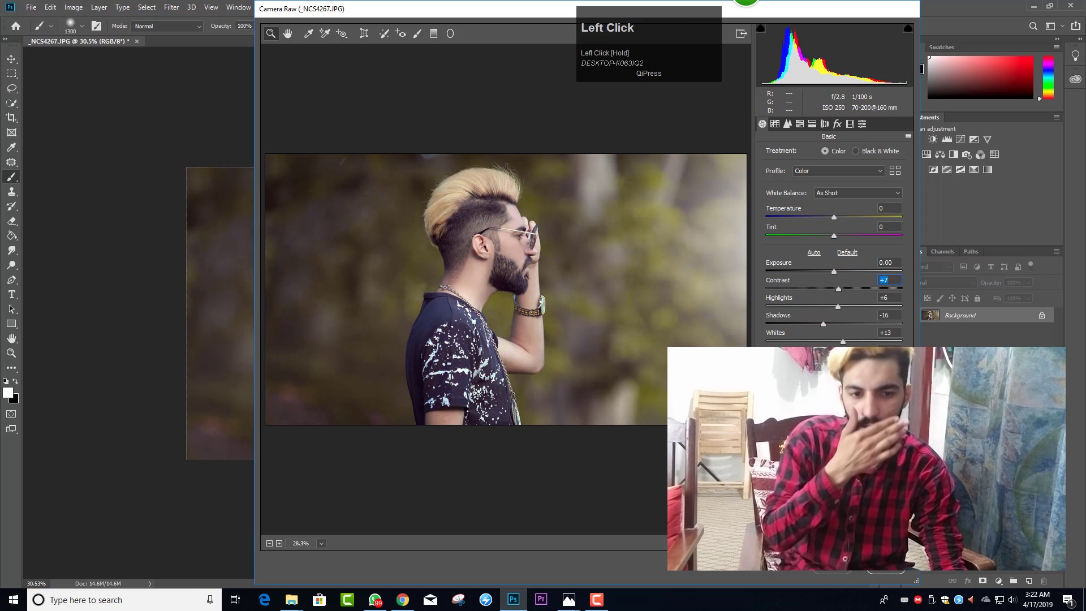
left_click(897, 576)
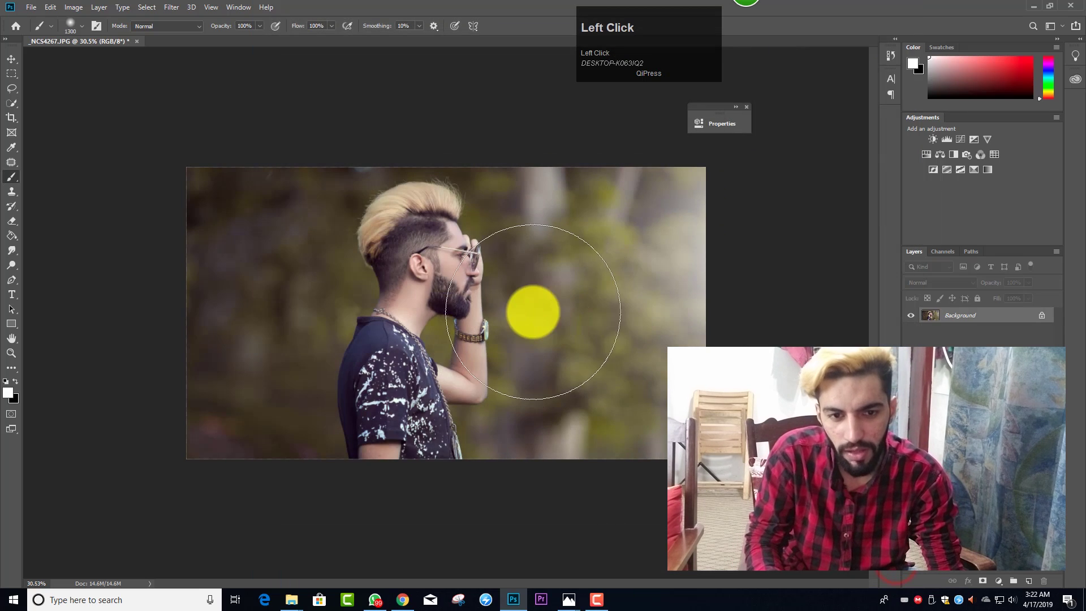
scroll(428, 253, "up", 2)
scroll(429, 250, "up", 4)
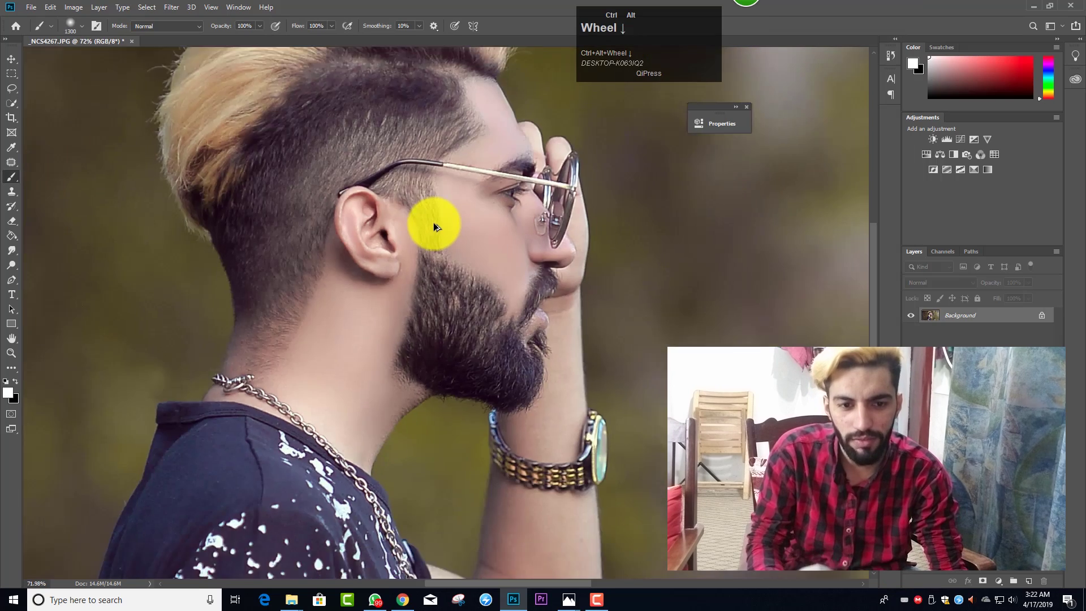
scroll(433, 222, "down", 6)
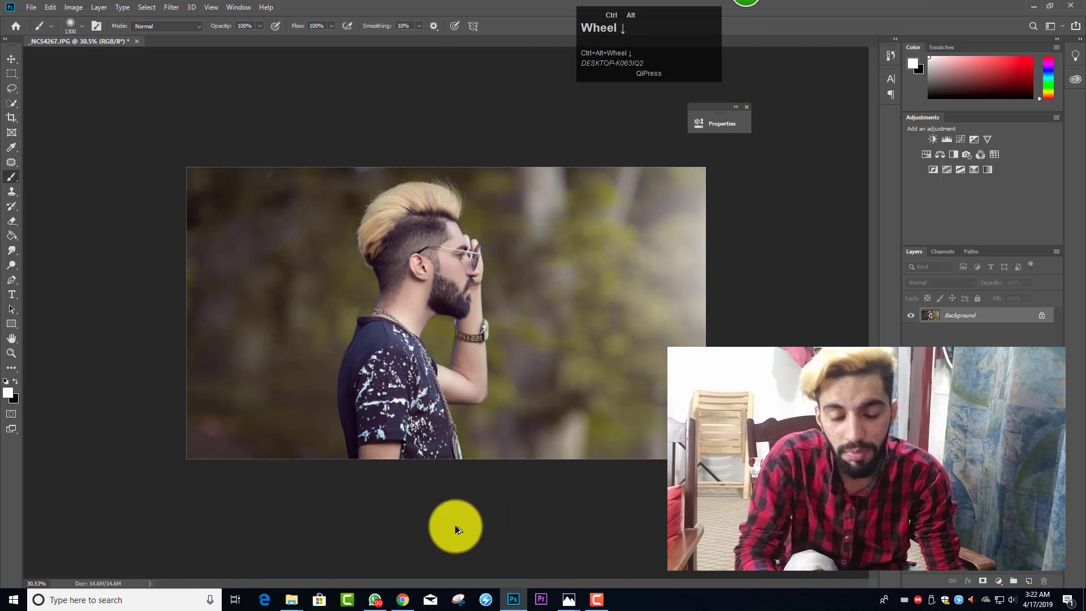
Place the "It's in the darkest of nights that we see the brightest stars" image from Downloads over the lower photo and set its blend mode to Divide.
mouse_move(300, 603)
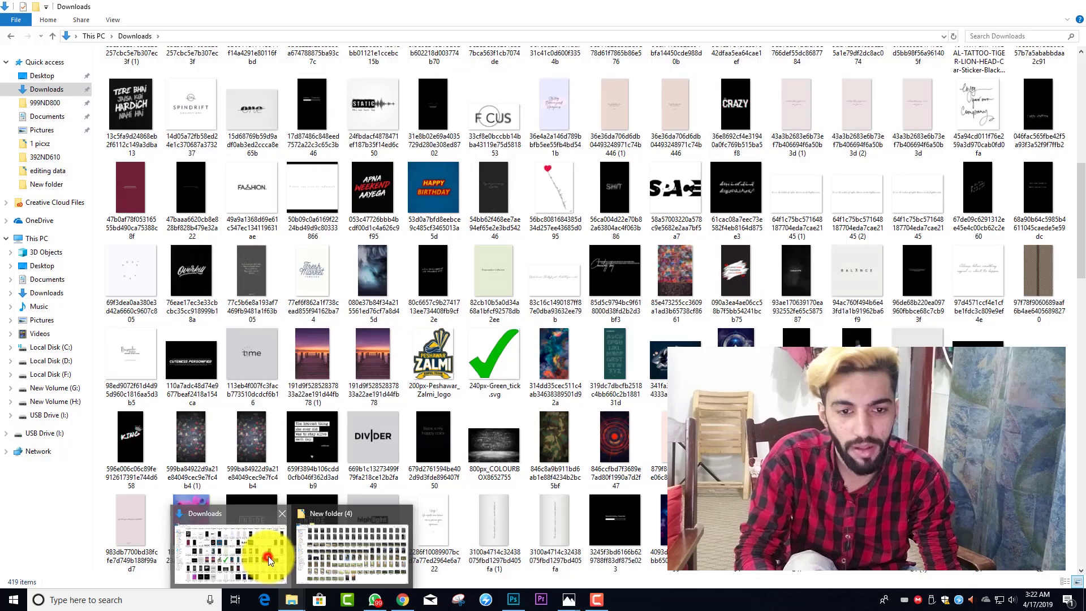
left_click(268, 555)
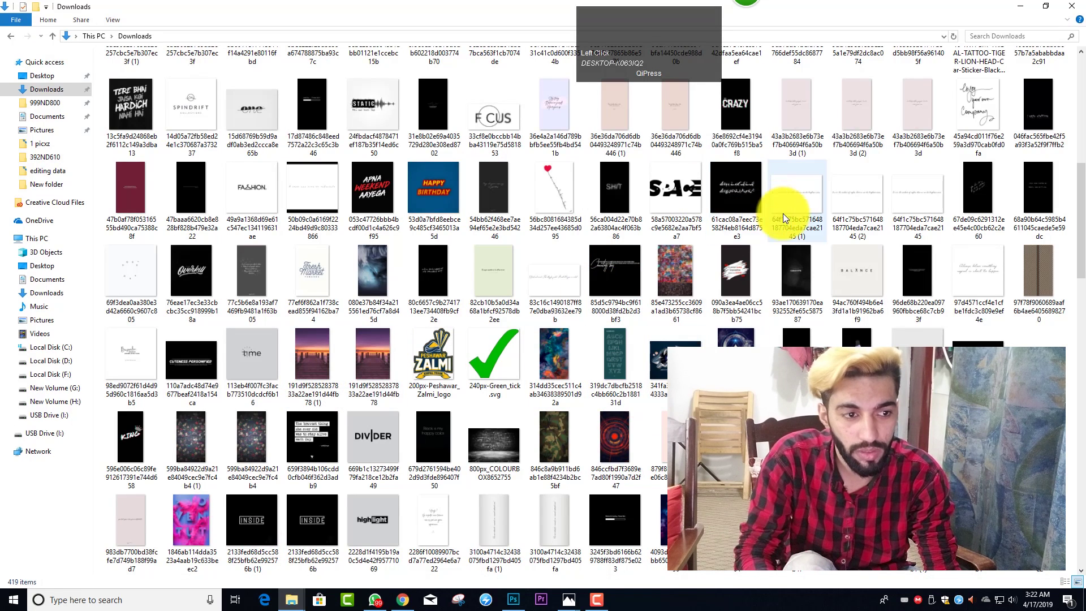
left_click(796, 195)
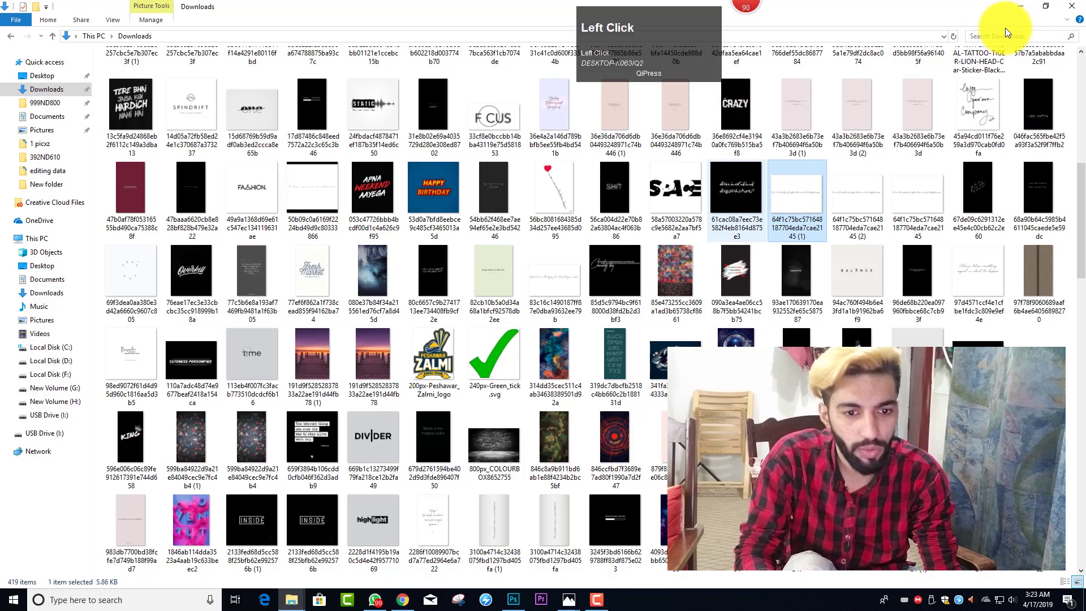
left_click(1022, 6)
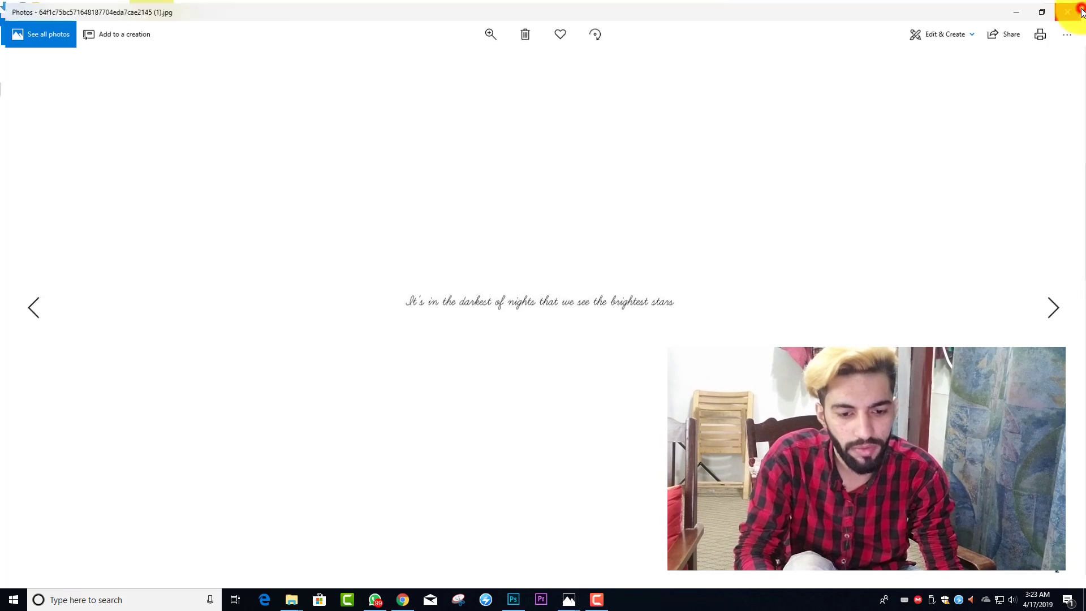
left_click(1079, 10)
left_click(513, 600)
left_click_drag(512, 601, 484, 422)
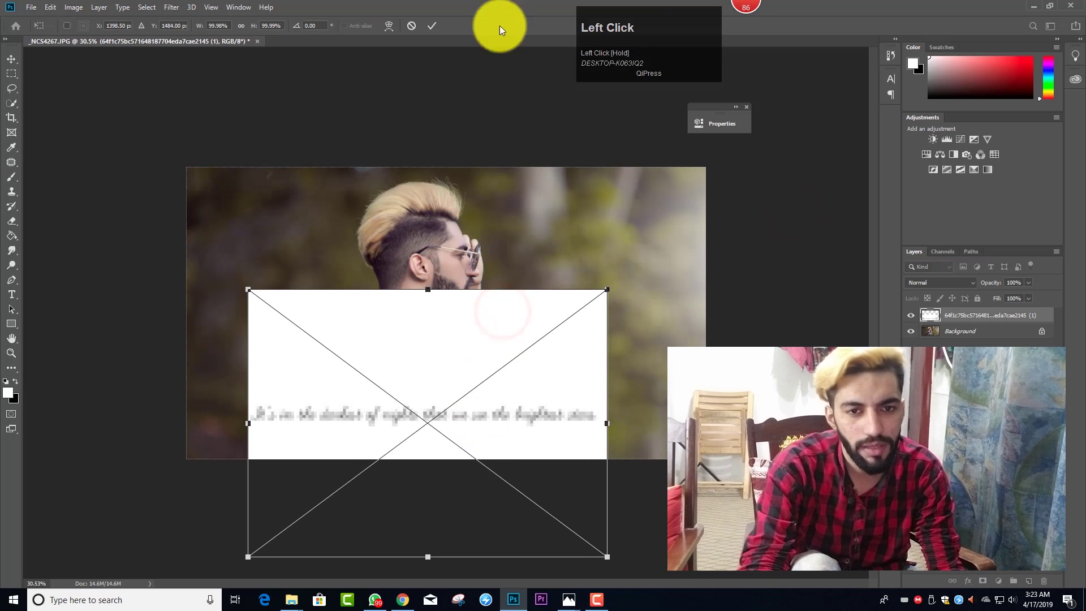
left_click(433, 26)
left_click(958, 282)
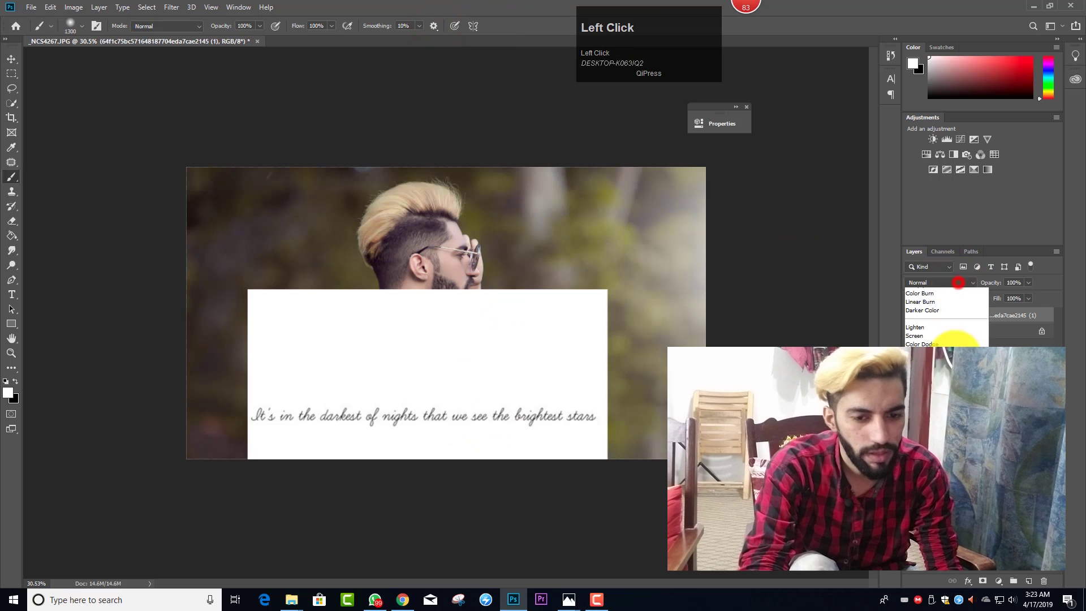
left_click(955, 511)
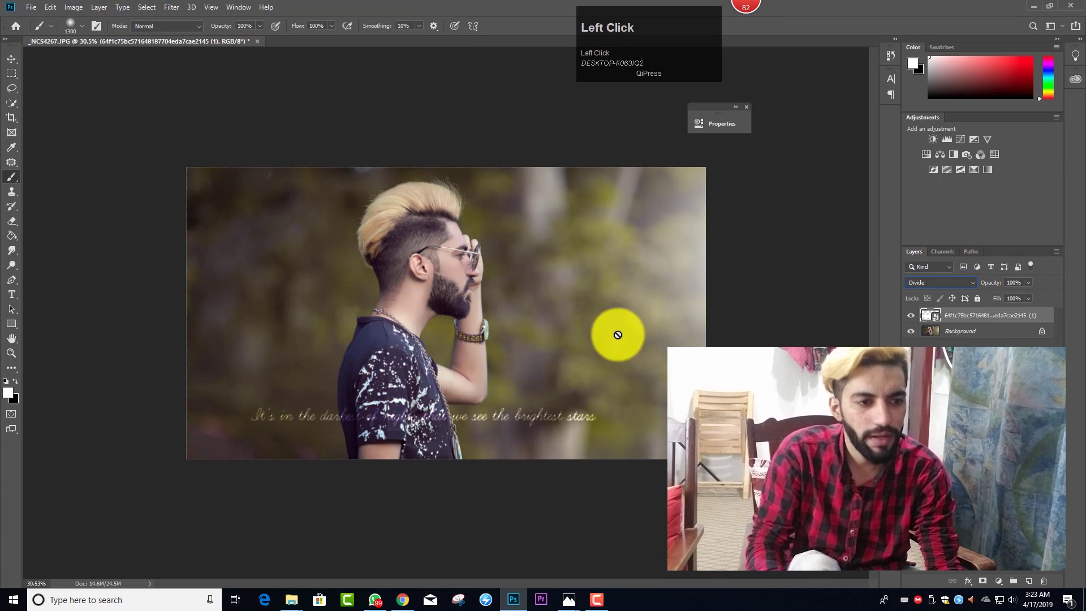
Add a Levels adjustment clipped to the quote layer, with the shadow input at 124 and the midtones at 0.44.
left_click(946, 139)
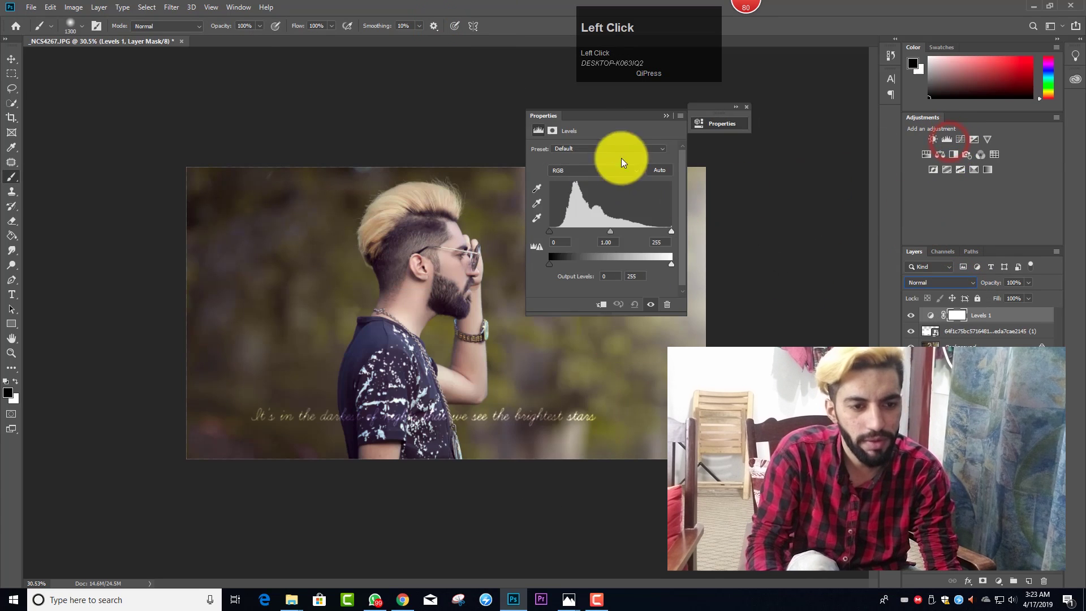
left_click_drag(613, 117, 737, 94)
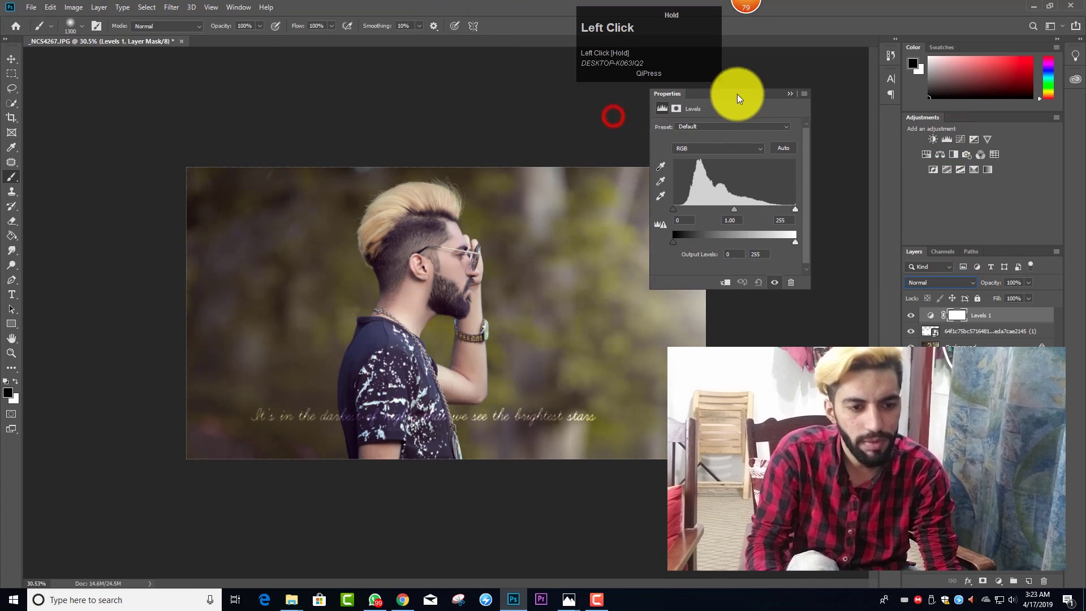
left_click(728, 280)
mouse_move(735, 210)
left_mouse_down()
mouse_move(781, 209)
mouse_move(702, 210)
mouse_move(767, 210)
left_mouse_up()
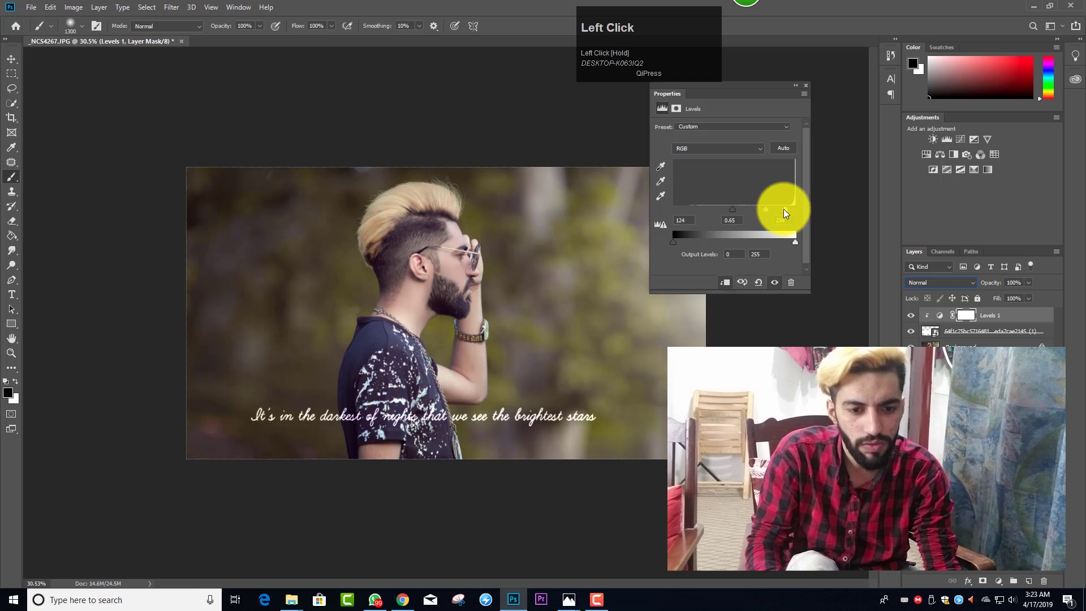
left_click_drag(759, 212, 763, 211)
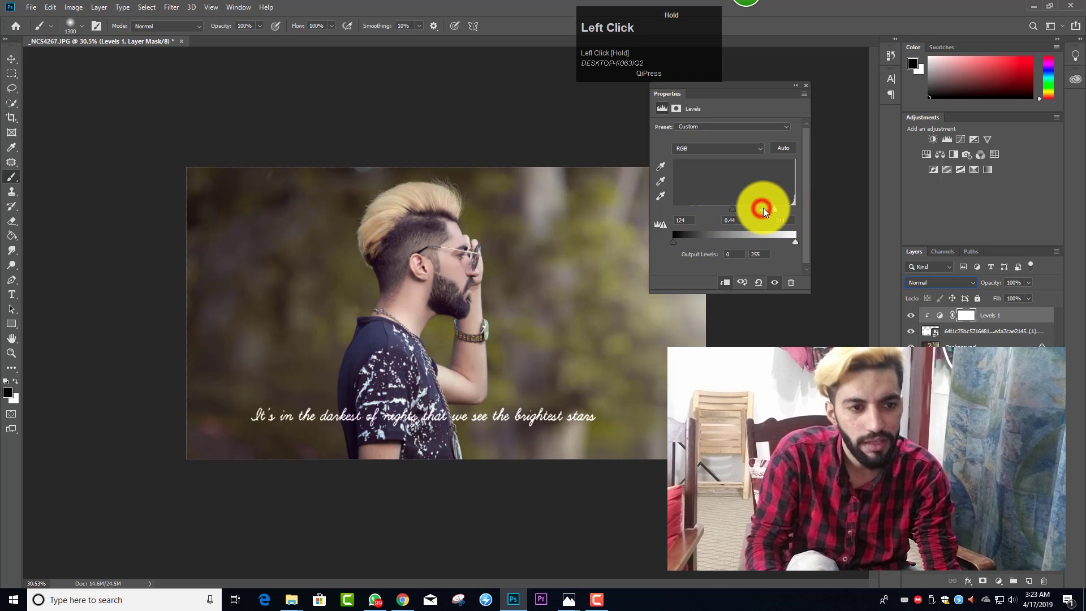
left_click(795, 85)
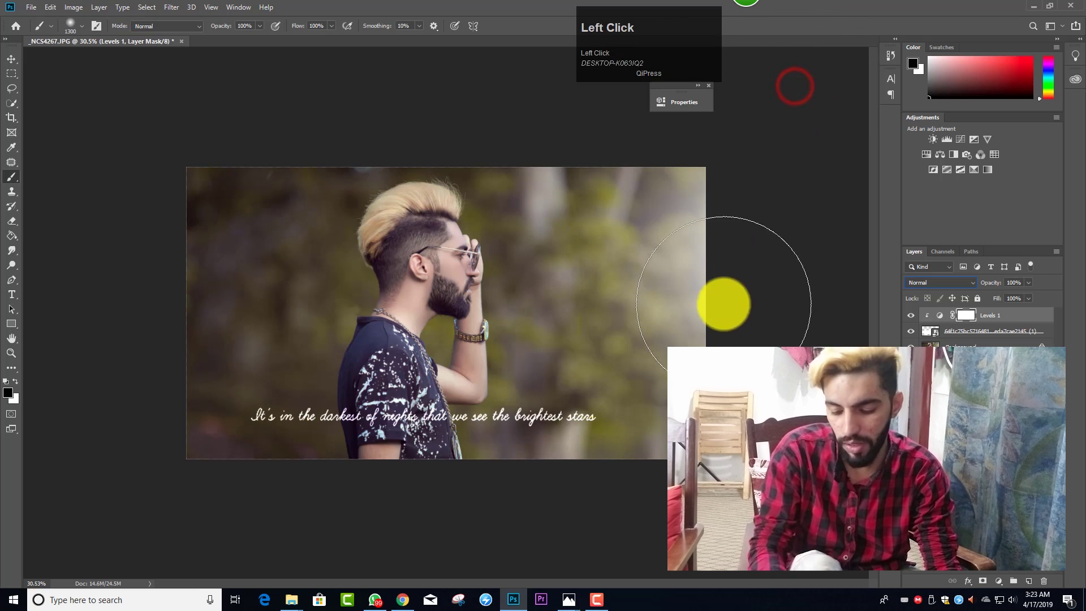
Move the quote layer slightly down and towards the side the man faces, and merge everything into the Background.
key("ctrl+t")
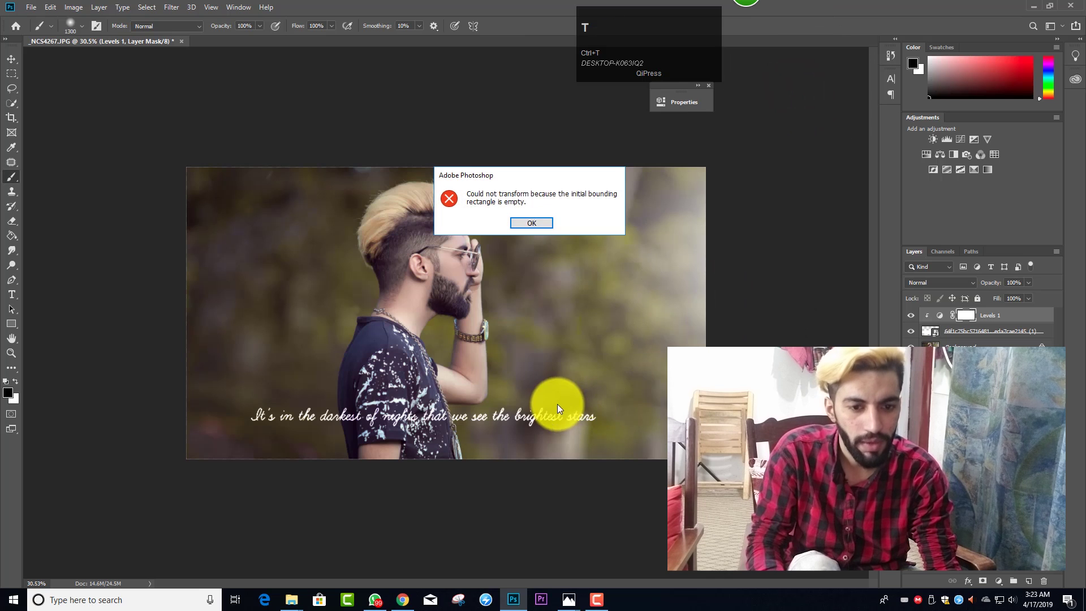
left_click(532, 223)
left_click(1024, 331)
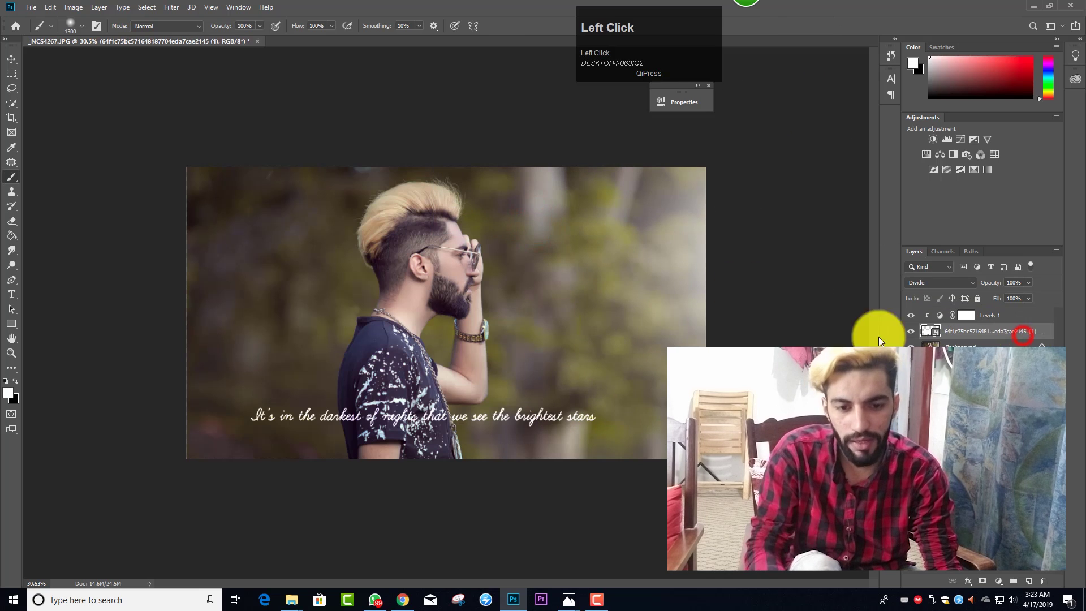
key("ctrl+t")
left_click_drag(560, 410, 599, 417)
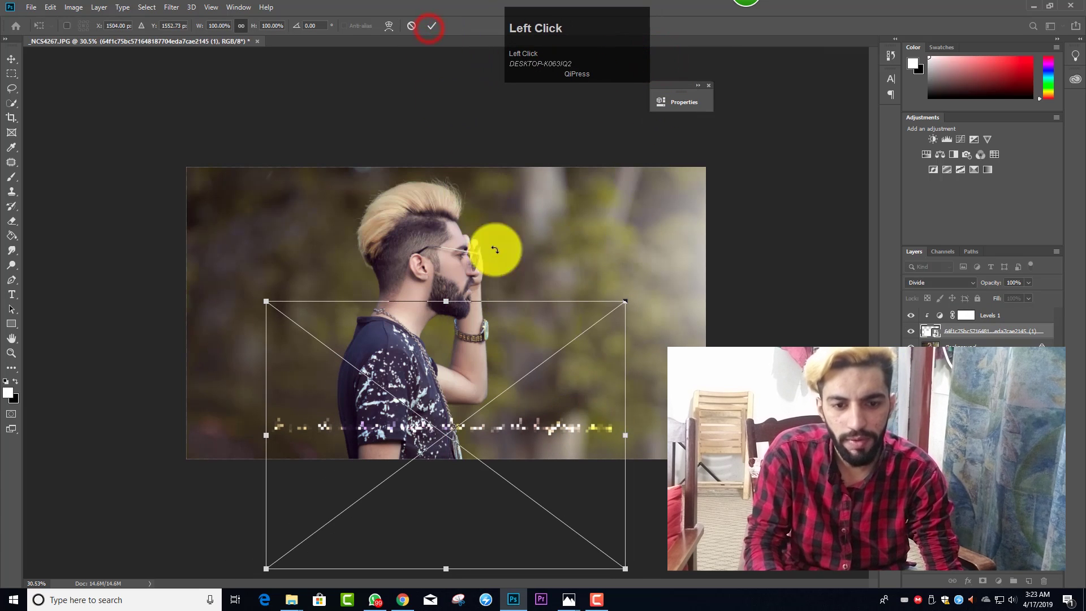
left_click(433, 25)
scroll(453, 248, "down", 3)
scroll(460, 299, "up", 2)
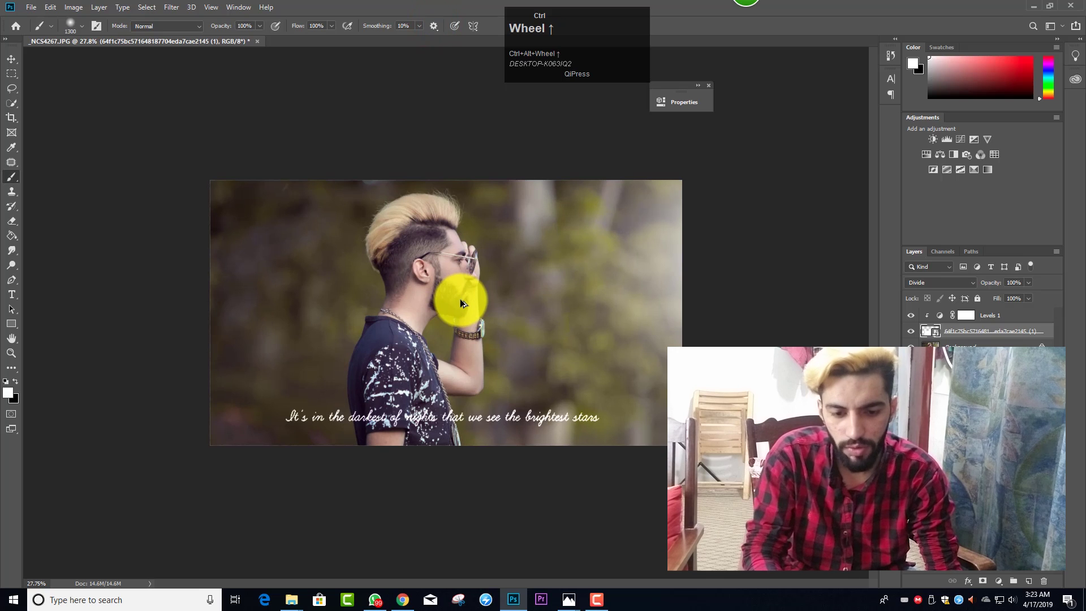
key("ctrl+e")
Place the KING crown image from Downloads at 36% scale in front of the man's face and set its blend mode to Lighten.
left_click(289, 601)
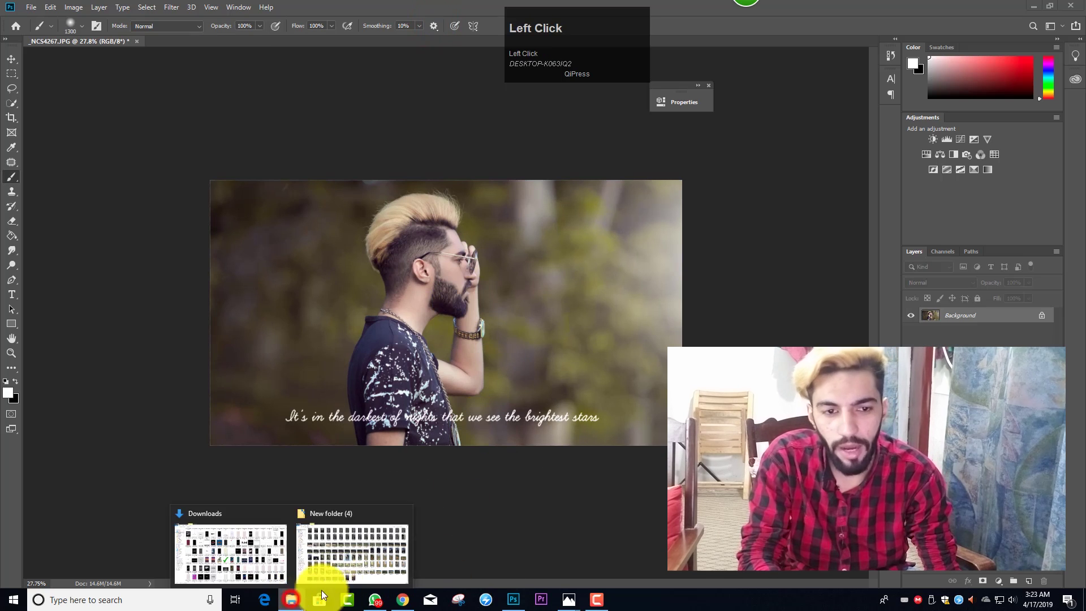
left_click(261, 551)
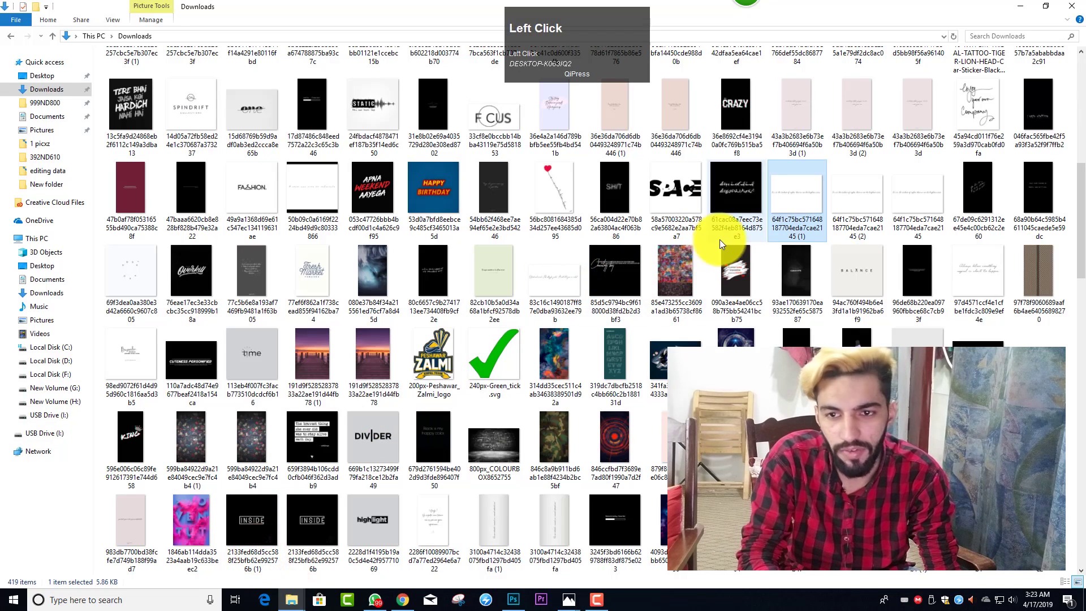
left_click_drag(148, 433, 596, 264)
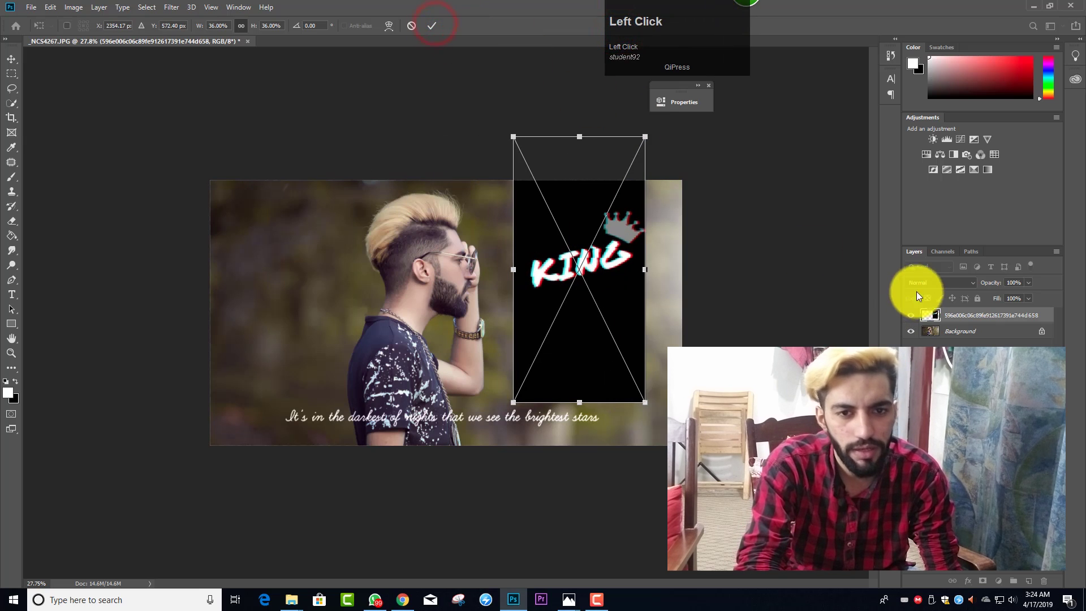
left_click(433, 23)
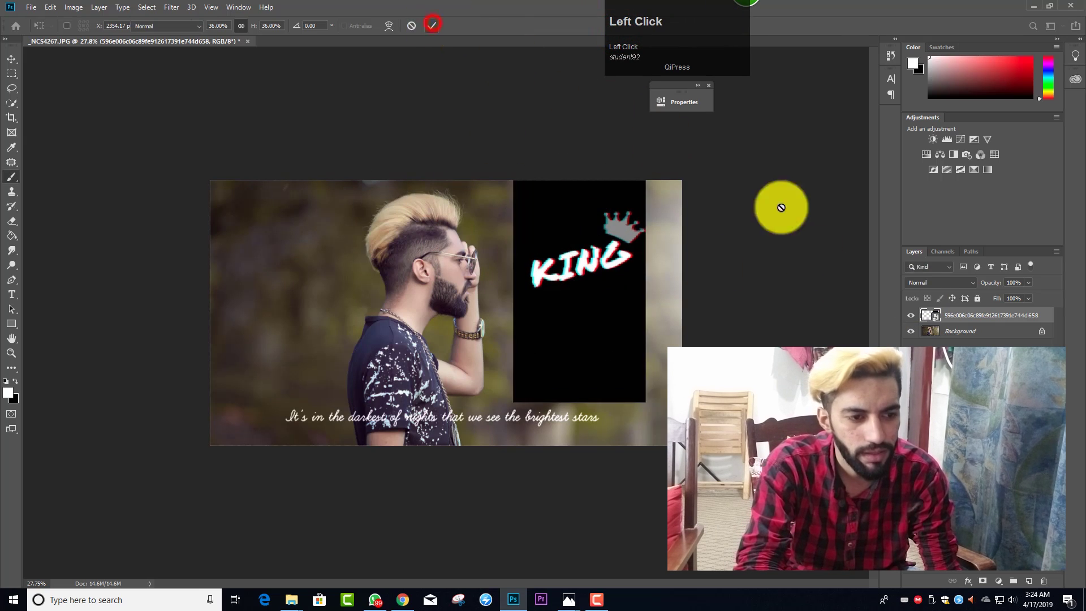
left_click(941, 283)
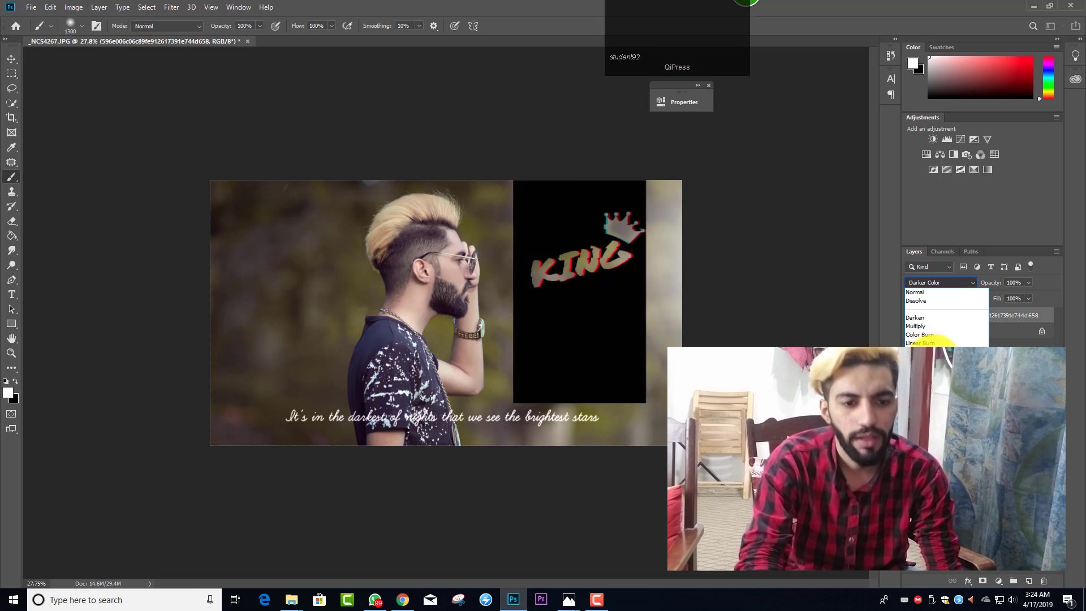
left_click(934, 366)
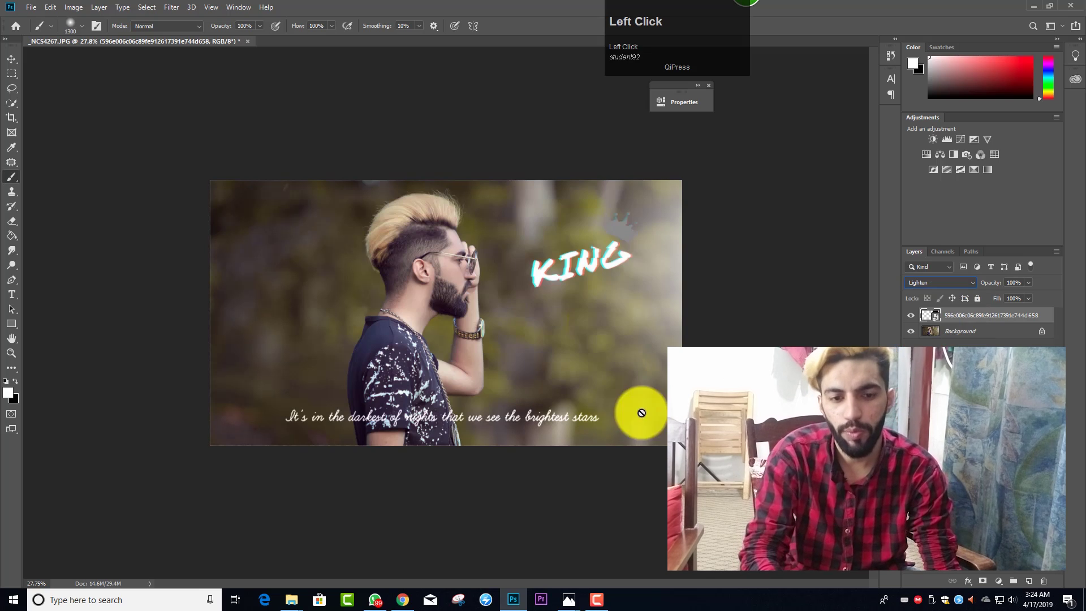
left_click(516, 308)
left_click(524, 232)
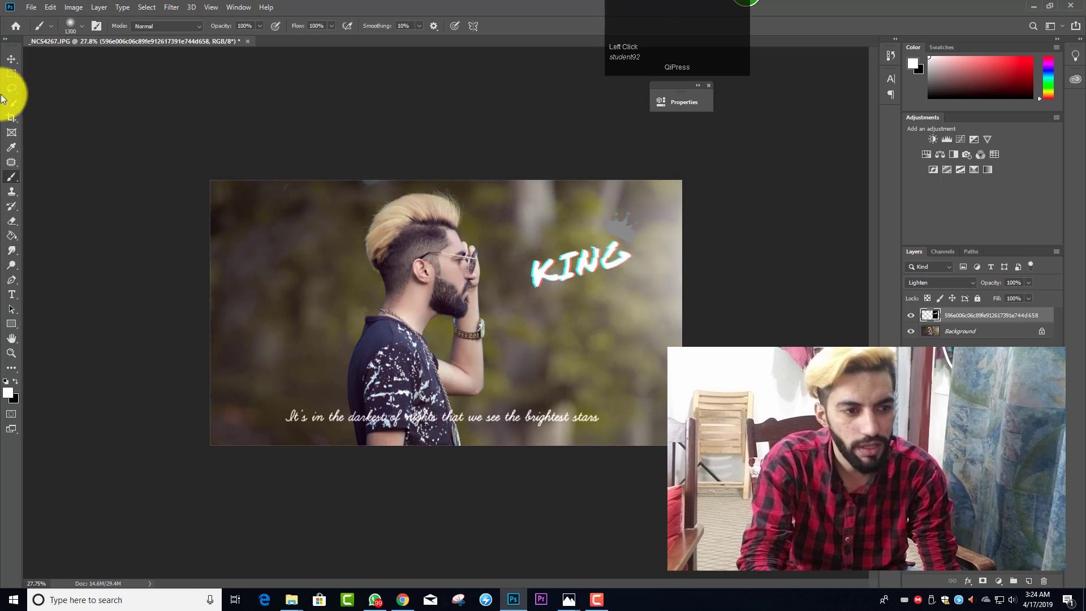
Add a Levels adjustment clipped to the KING layer, with midtones 1.32 and highlight input 213, to brighten the lettering and crown.
left_click(947, 139)
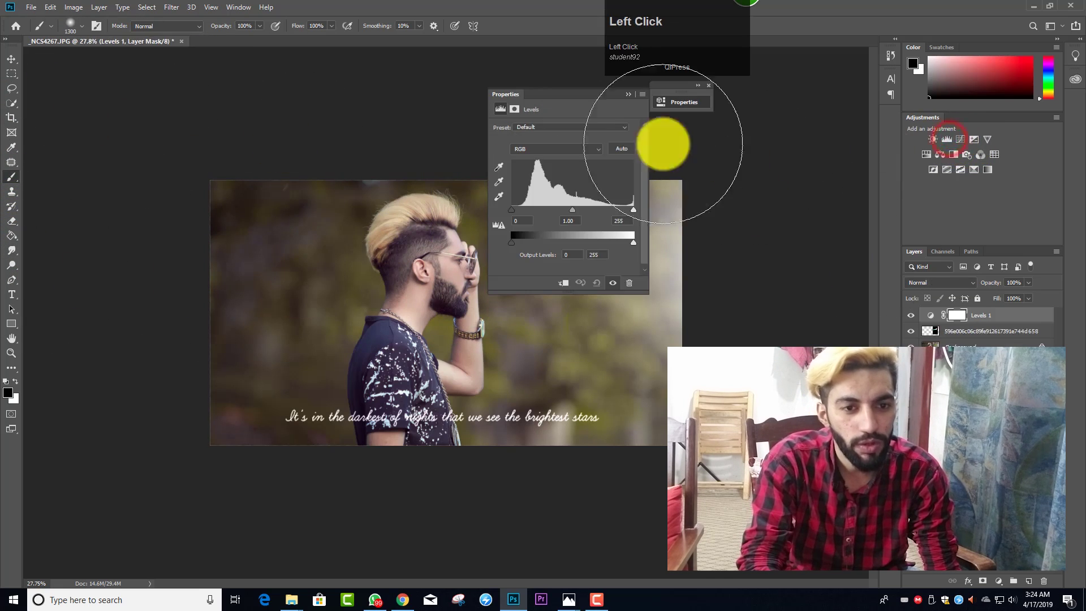
left_click_drag(565, 91, 777, 76)
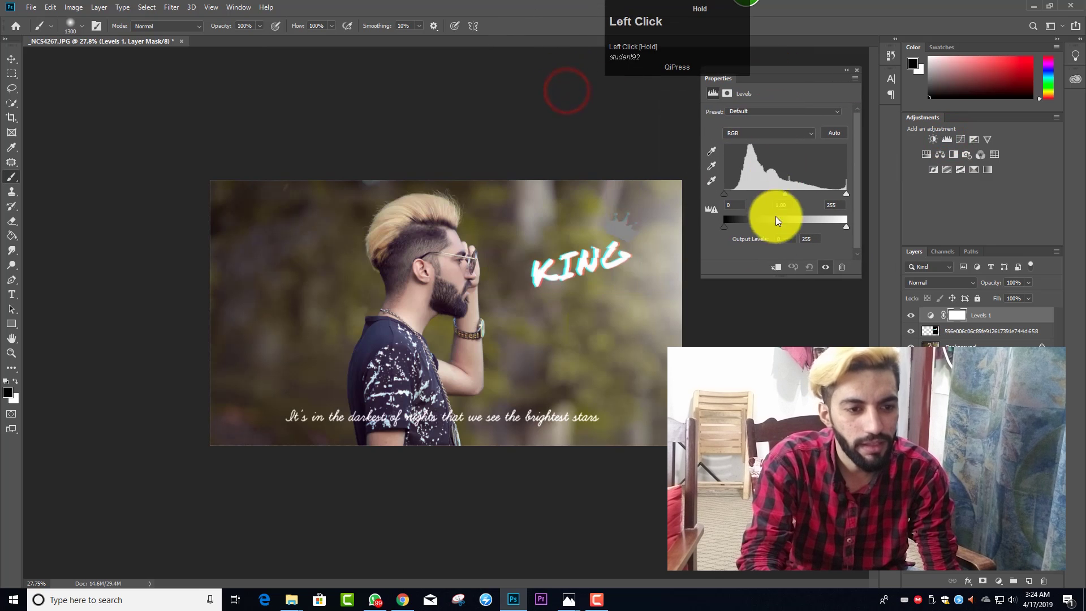
left_click(778, 266)
mouse_move(786, 195)
left_mouse_down()
mouse_move(807, 192)
mouse_move(773, 192)
left_mouse_up()
left_click_drag(845, 193, 826, 191)
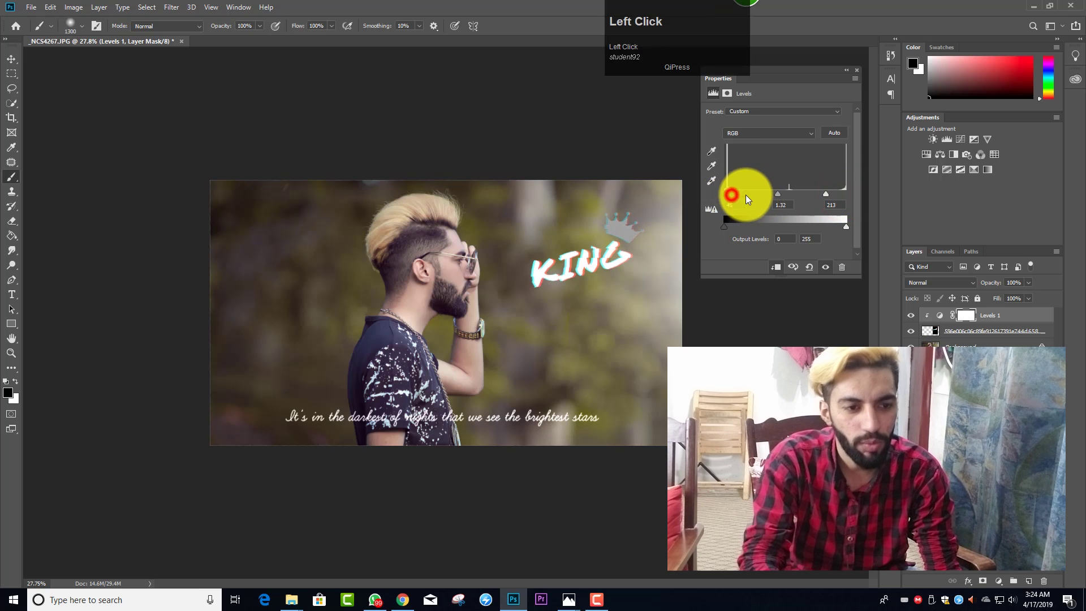
left_click_drag(745, 195, 738, 194)
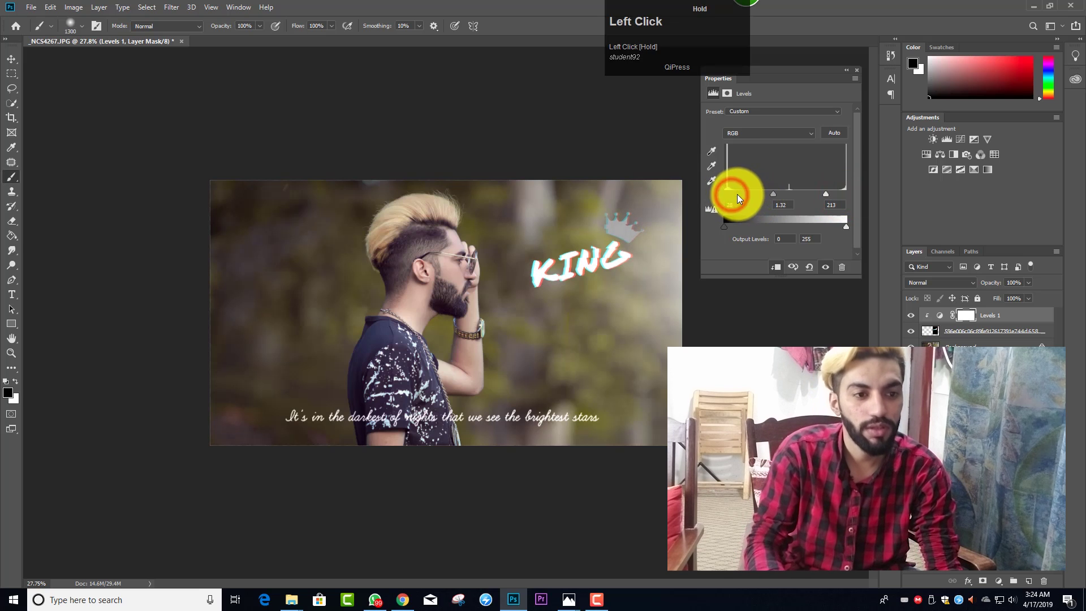
left_click(846, 71)
scroll(681, 222, "down", 1)
scroll(681, 223, "up", 1)
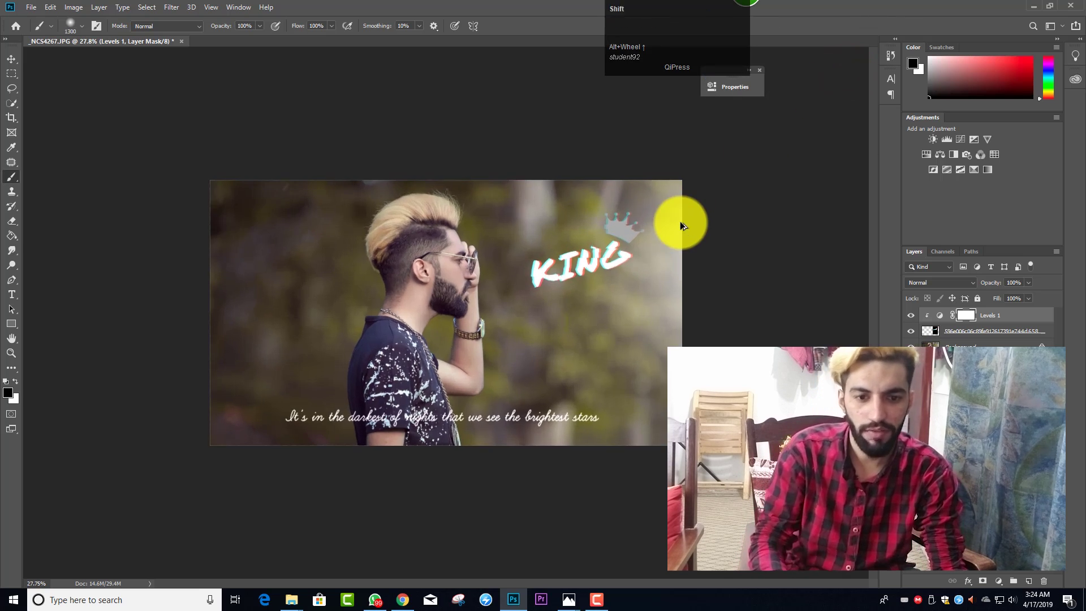
key("e")
scroll(460, 279, "up", 3, "alt")
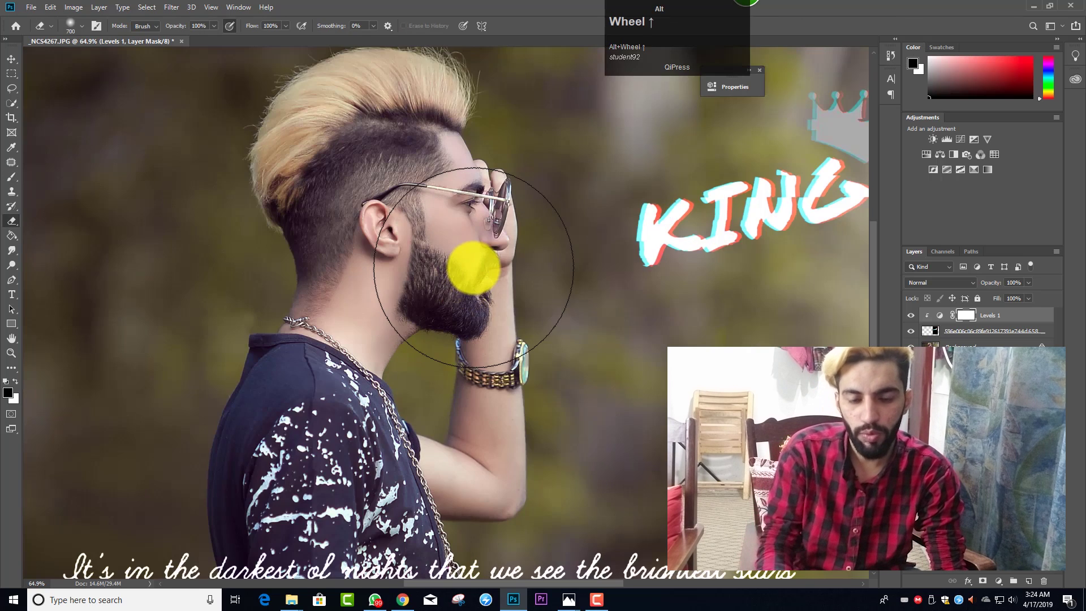
scroll(474, 268, "down", 3, "alt")
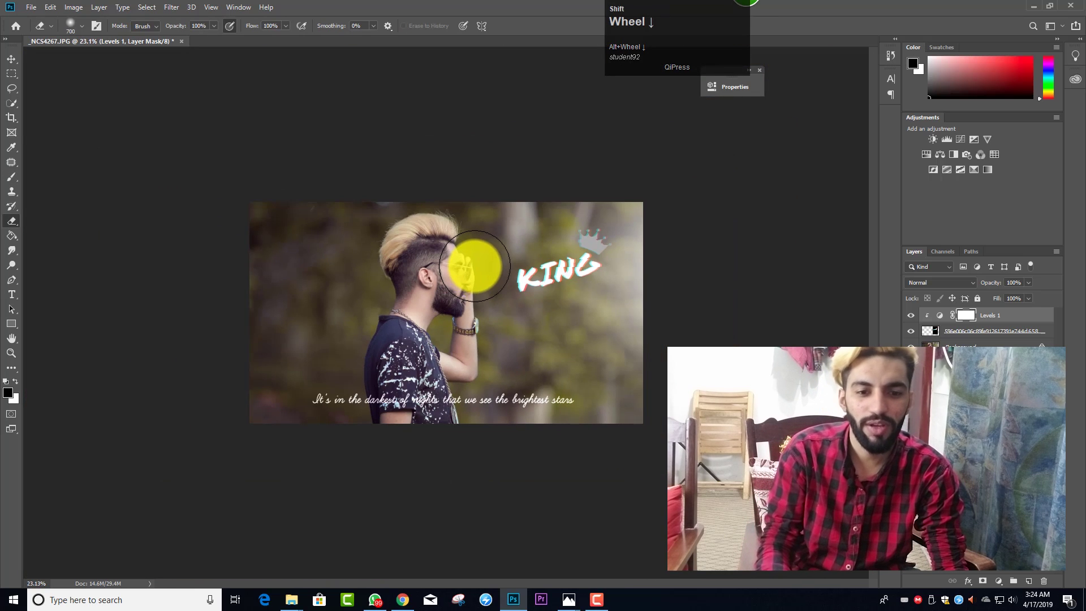
key("shift+e")
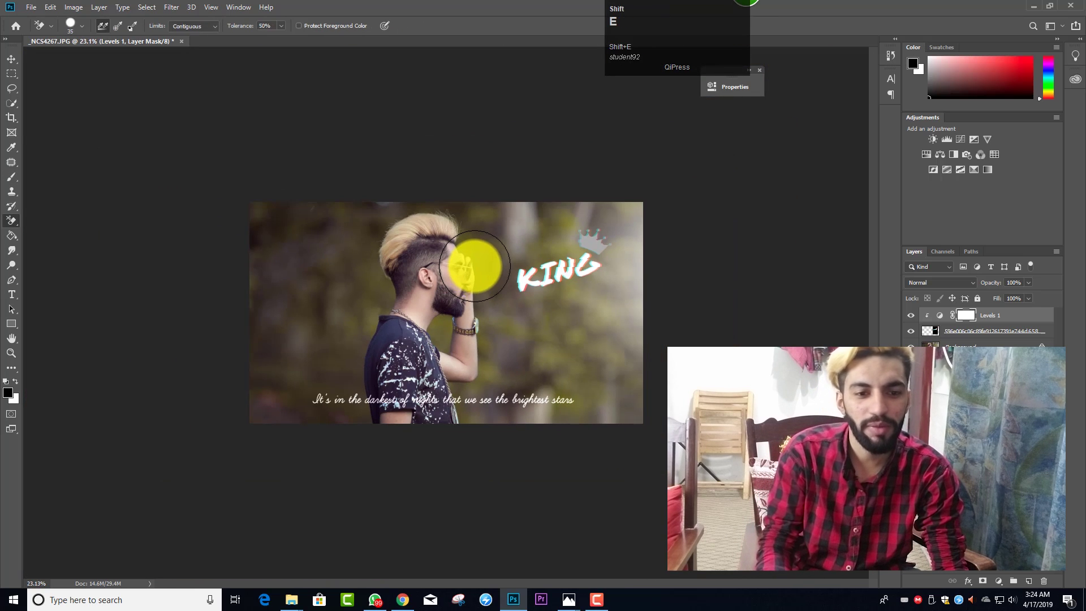
left_click(582, 289)
left_click(534, 223)
key("ctrl+shift+a")
left_click(836, 572)
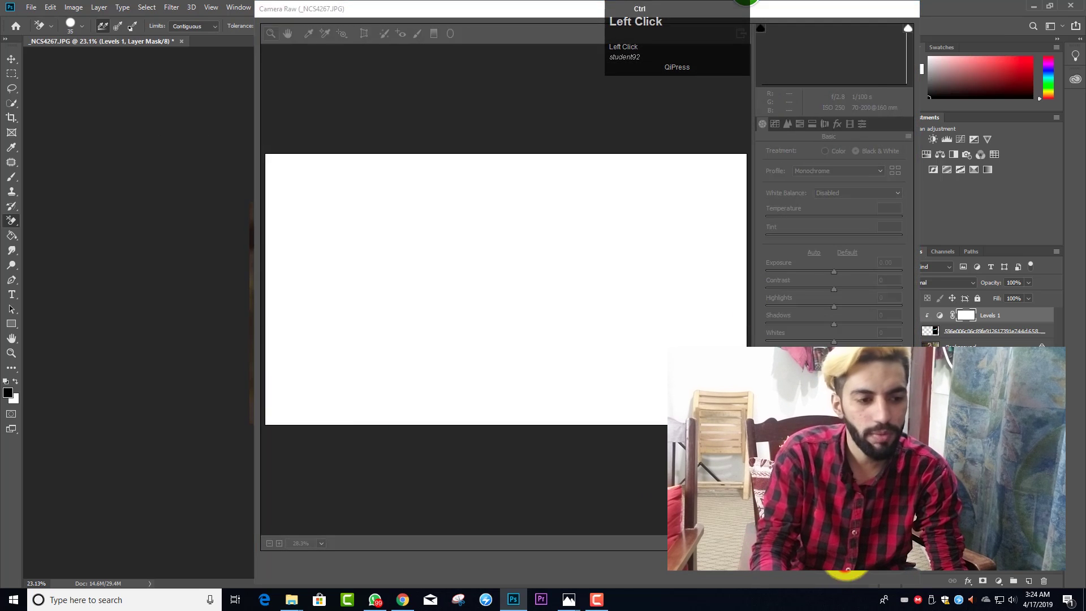
Merge all layers and adjust the Camera Raw calibration with blue primary hue at -31, raised blue and green primary saturation, and reduced red primary saturation.
key("ctrl+shift+e")
key("ctrl+shift+a")
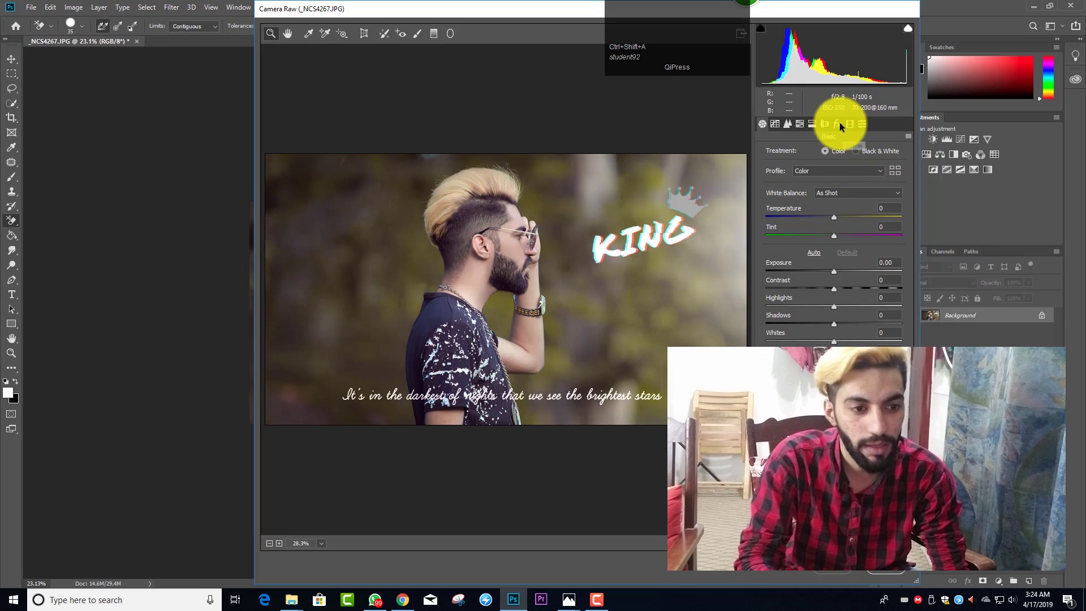
left_click(850, 124)
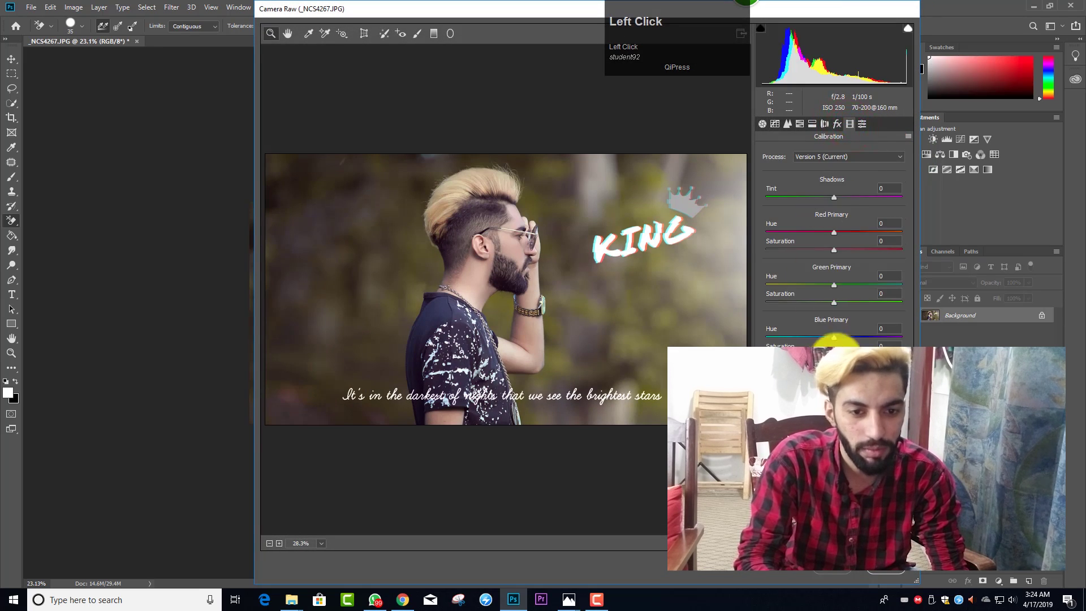
left_click_drag(849, 345, 838, 300)
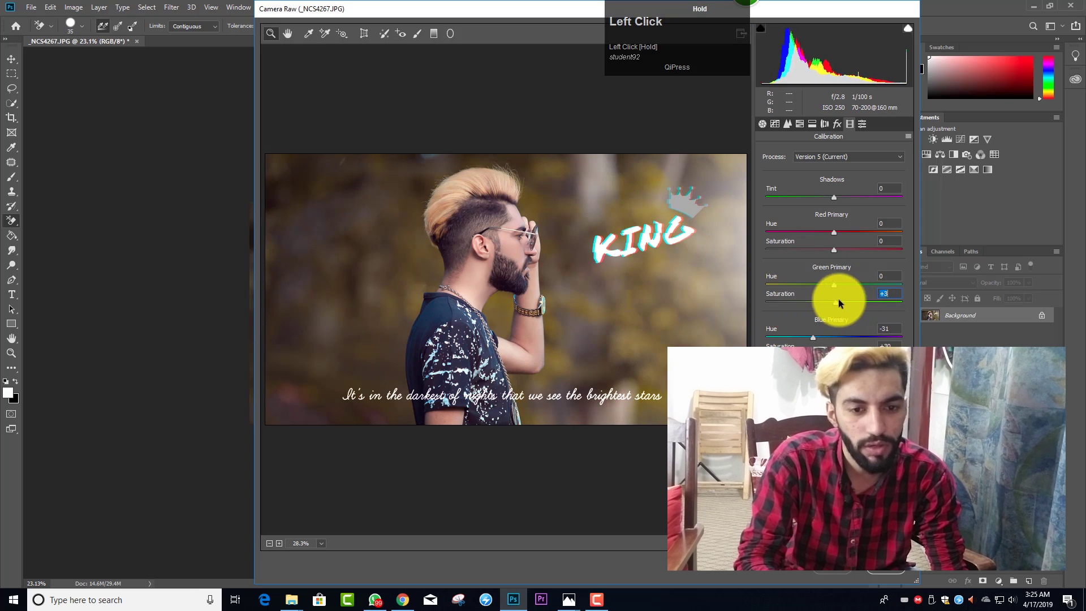
mouse_move(814, 253)
left_mouse_down()
mouse_move(857, 246)
mouse_move(823, 245)
left_mouse_up()
left_click_drag(836, 300, 857, 301)
left_click(882, 570)
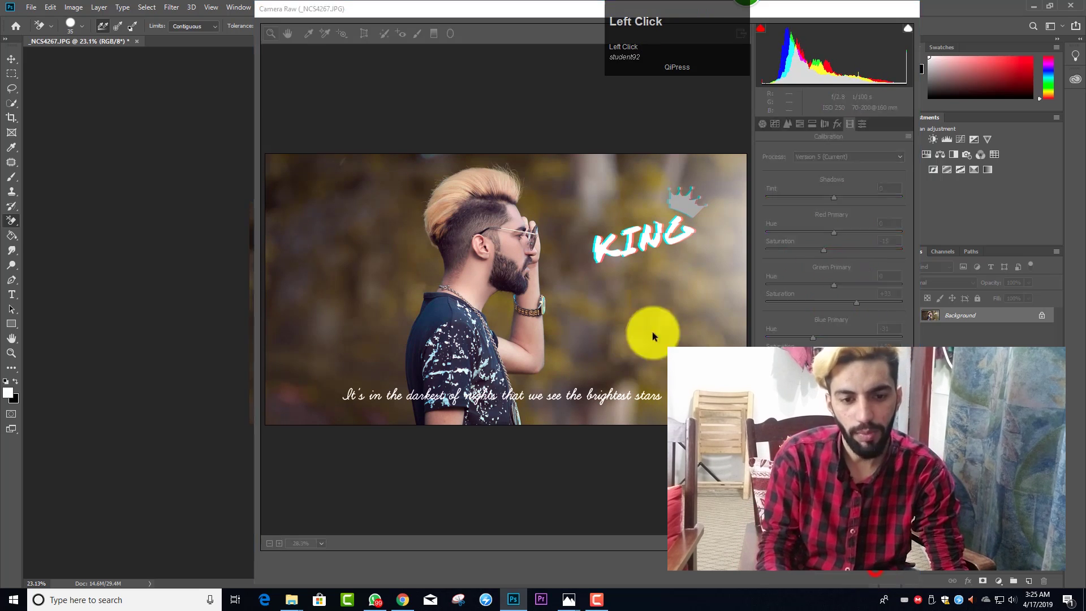
Save the finished image as the JPEG _NCS4267 in the editing data folder, replacing the existing file.
scroll(444, 280, "up", 2)
scroll(446, 270, "up", 1)
scroll(446, 271, "down", 3)
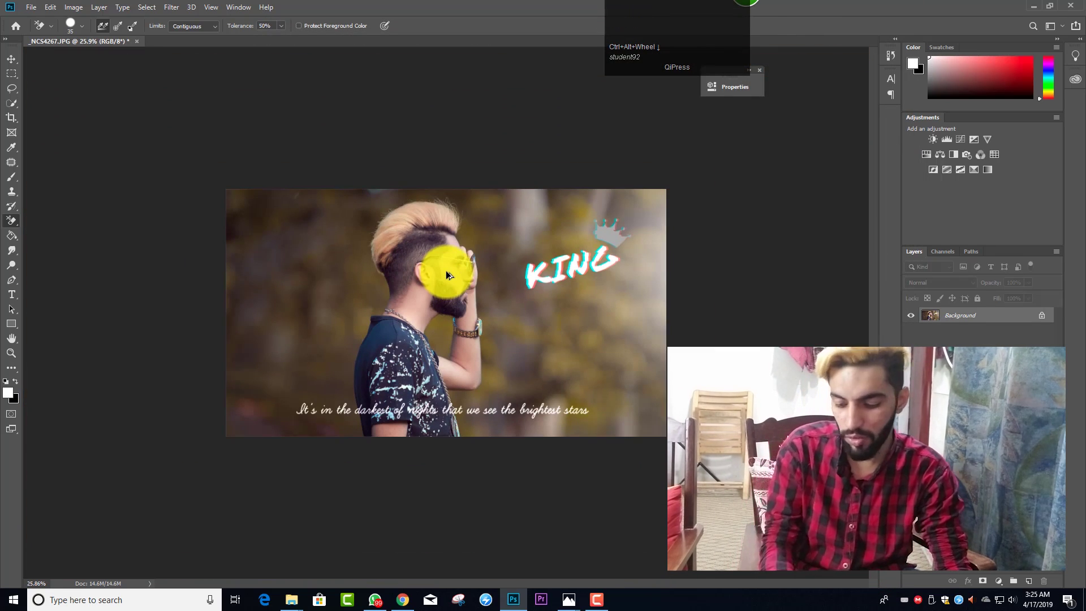
key("ctrl")
key("ctrl+shift+e")
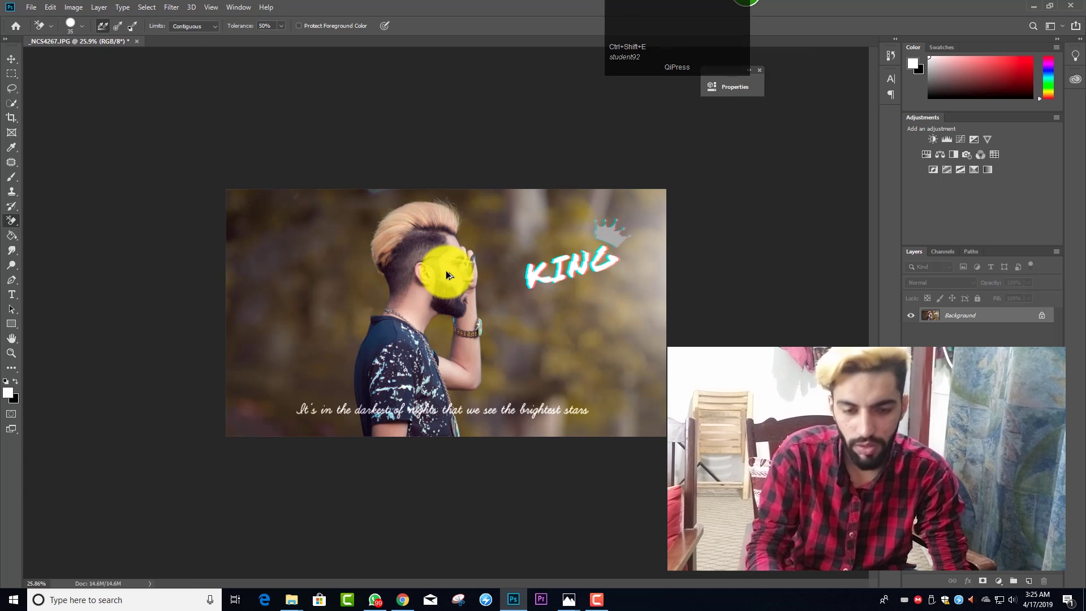
key("ctrl+shift+s")
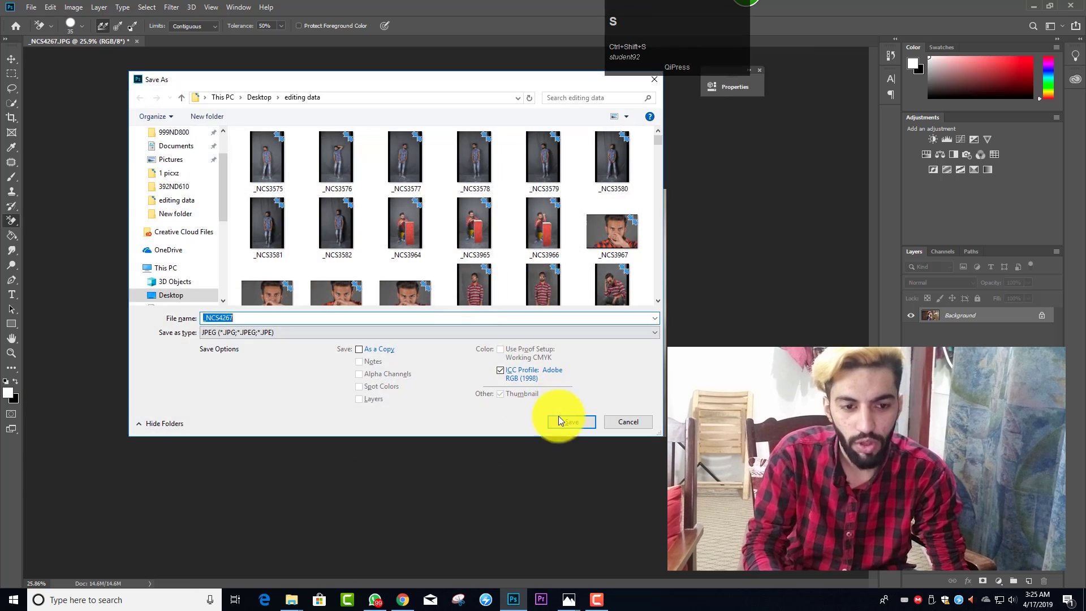
left_click(563, 421)
left_click(571, 299)
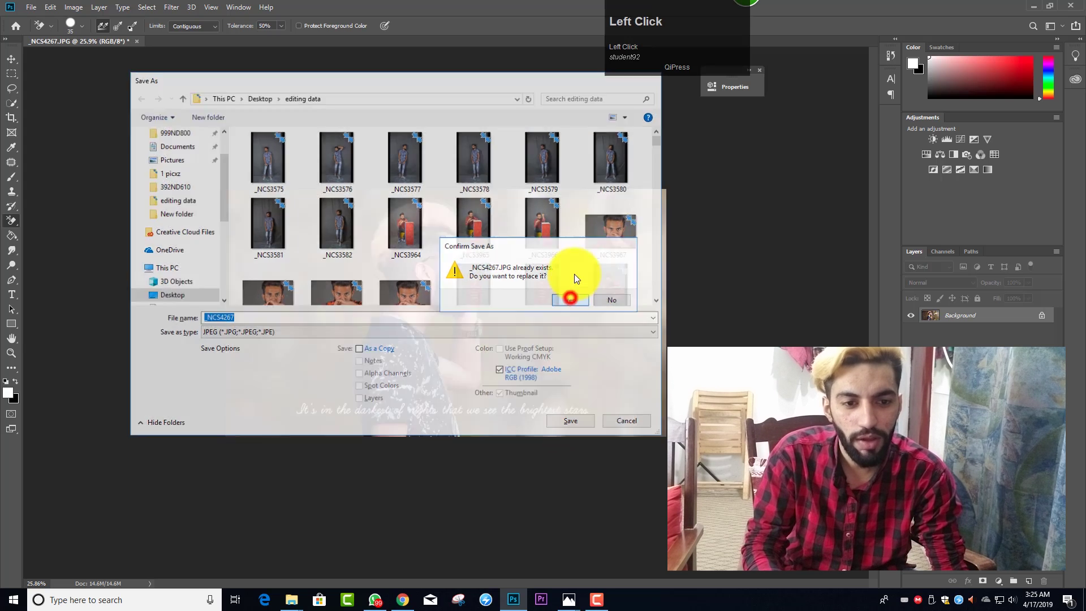
left_click(611, 164)
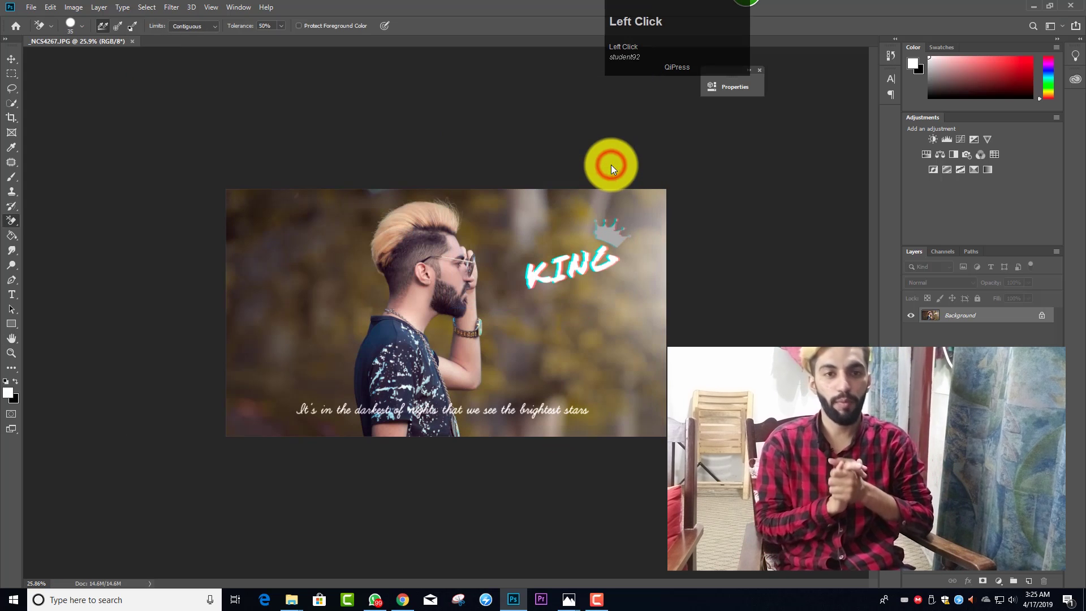